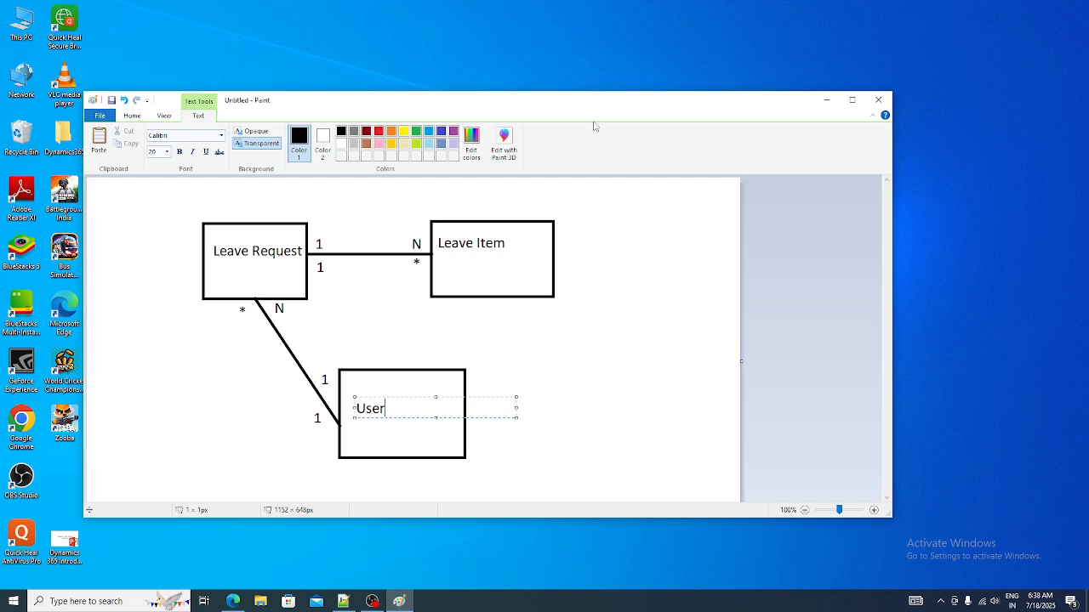
Step: Maximize the entity diagram window and commit the User text label in the lower box
{"action": "left_click_drag", "start_coordinate": [349, 106], "coordinate": [391, 95]}
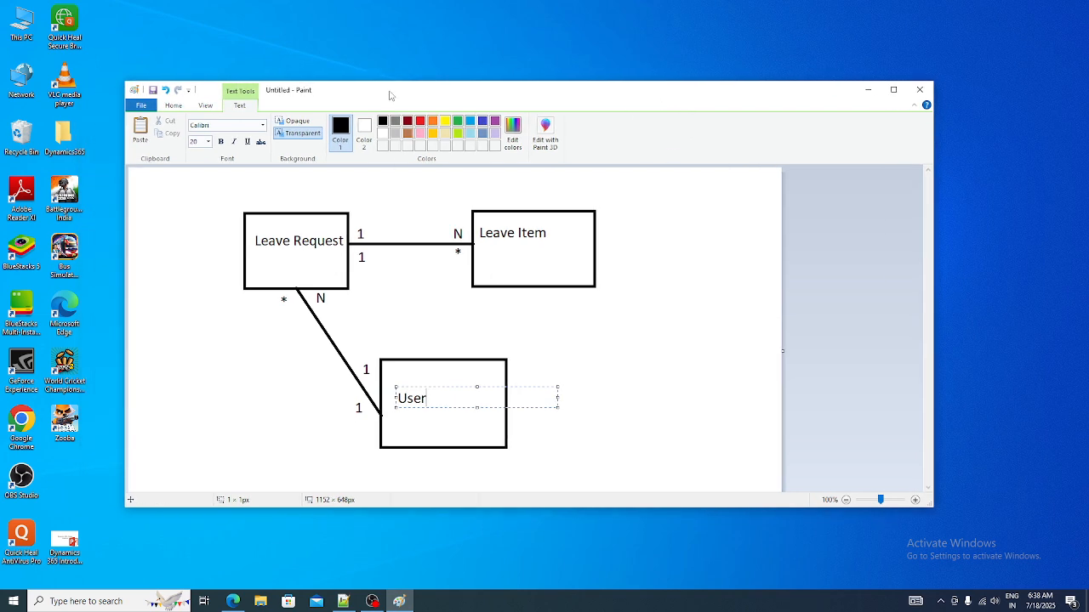
{"action": "left_click", "coordinate": [893, 89]}
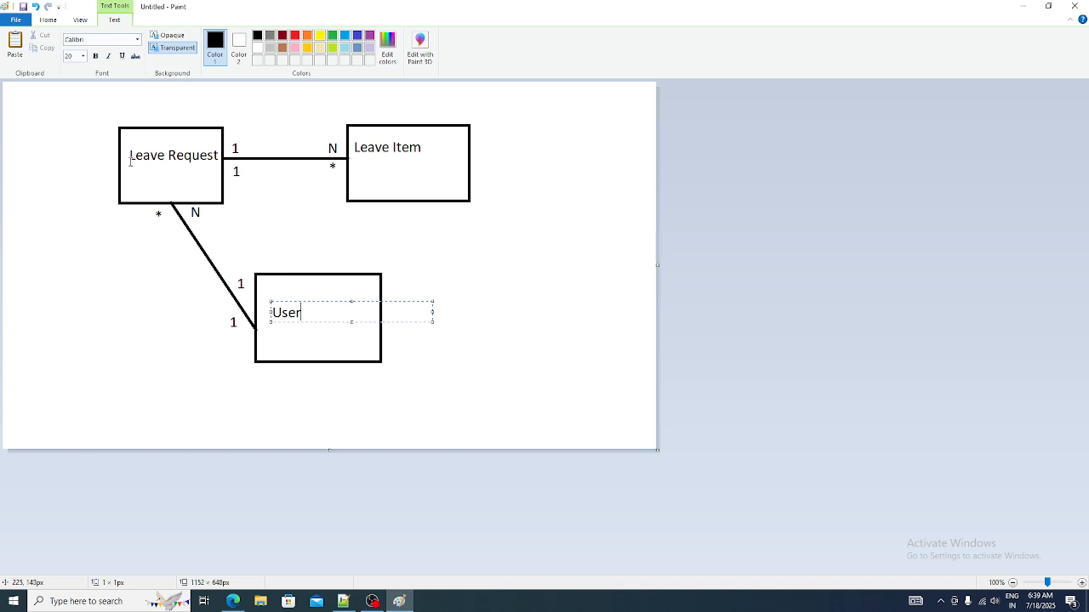
{"action": "left_click", "coordinate": [194, 195]}
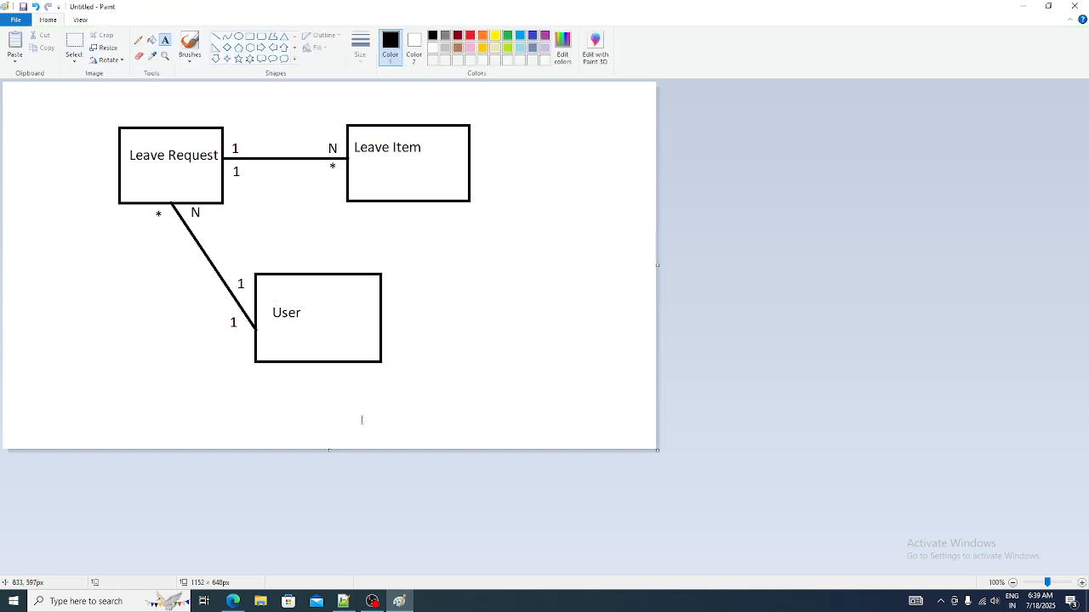
Step: Switch to Power Apps in Edge and list the Leave Managment Application solution's tables, expanding them in the object tree
{"action": "left_click", "coordinate": [233, 601]}
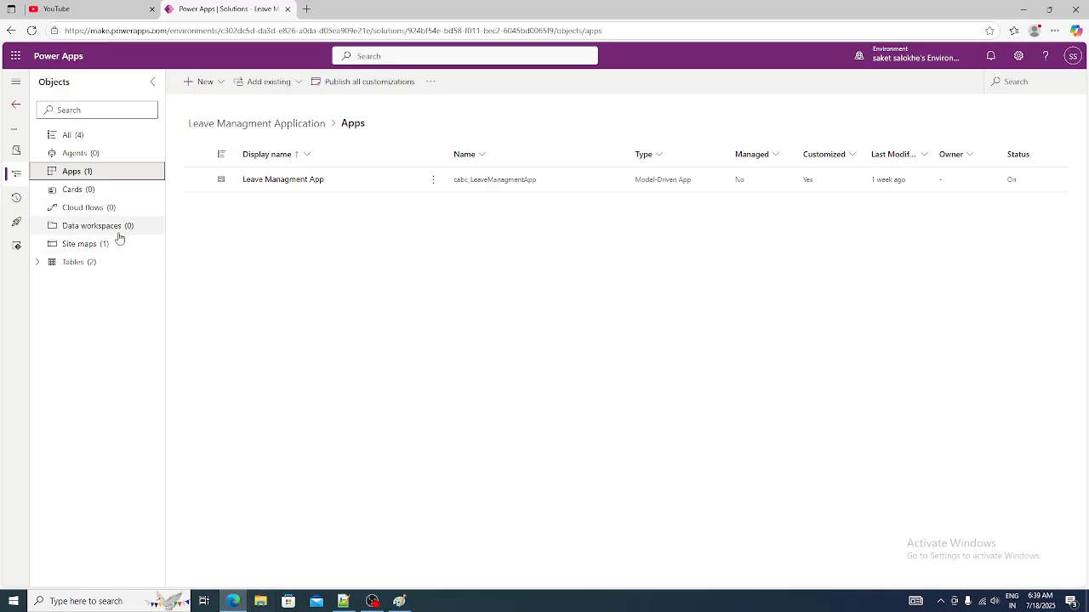
{"action": "left_click", "coordinate": [61, 264]}
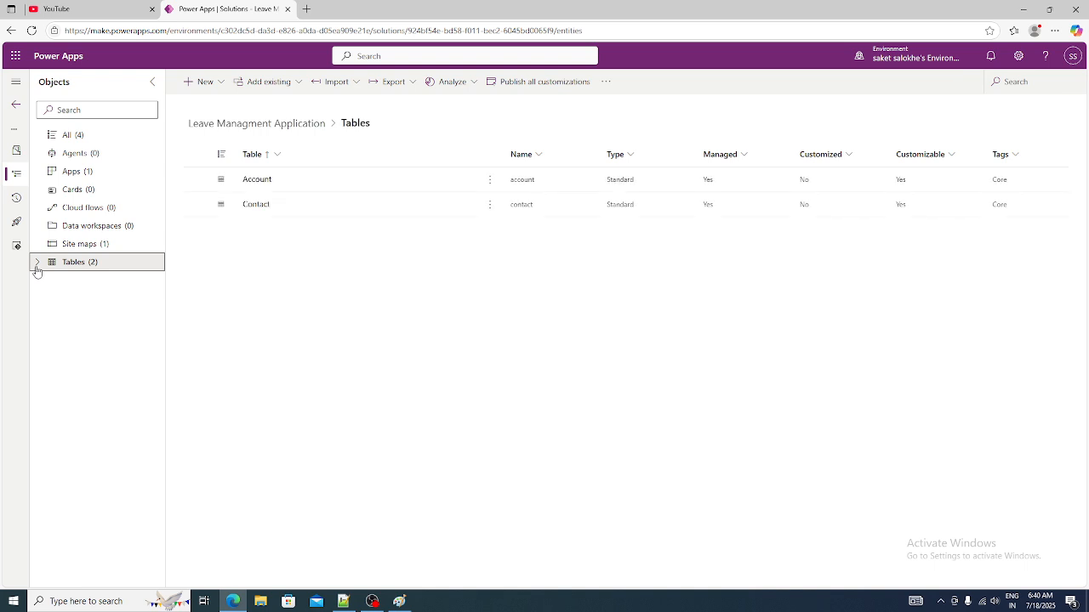
{"action": "left_click", "coordinate": [38, 268]}
Step: Try to create a new table with advanced properties in the Leave Managment Application solution
{"action": "left_click", "coordinate": [283, 85]}
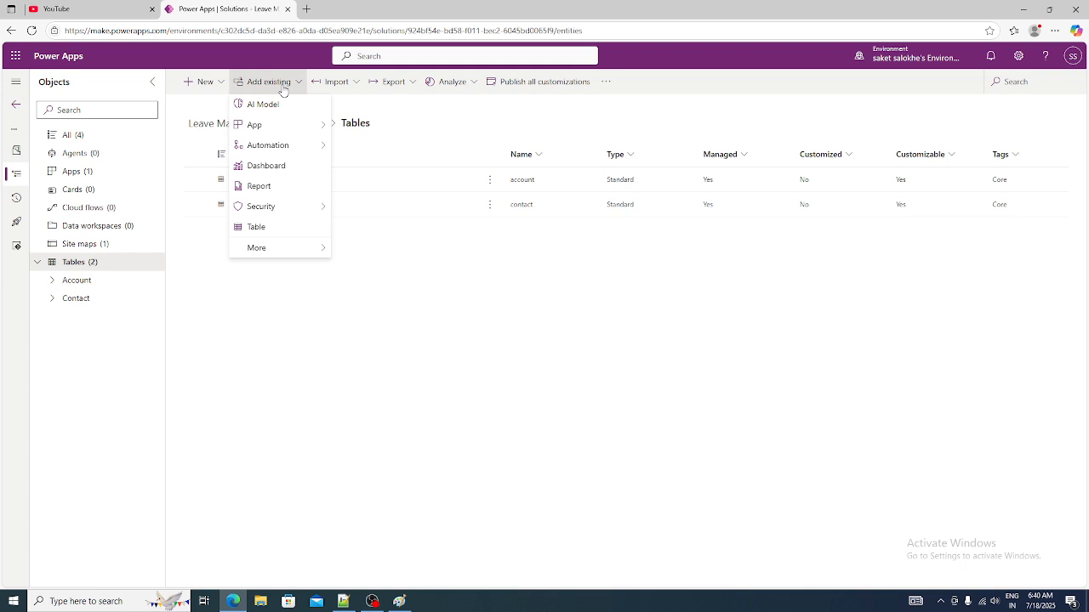
{"action": "left_click", "coordinate": [203, 91]}
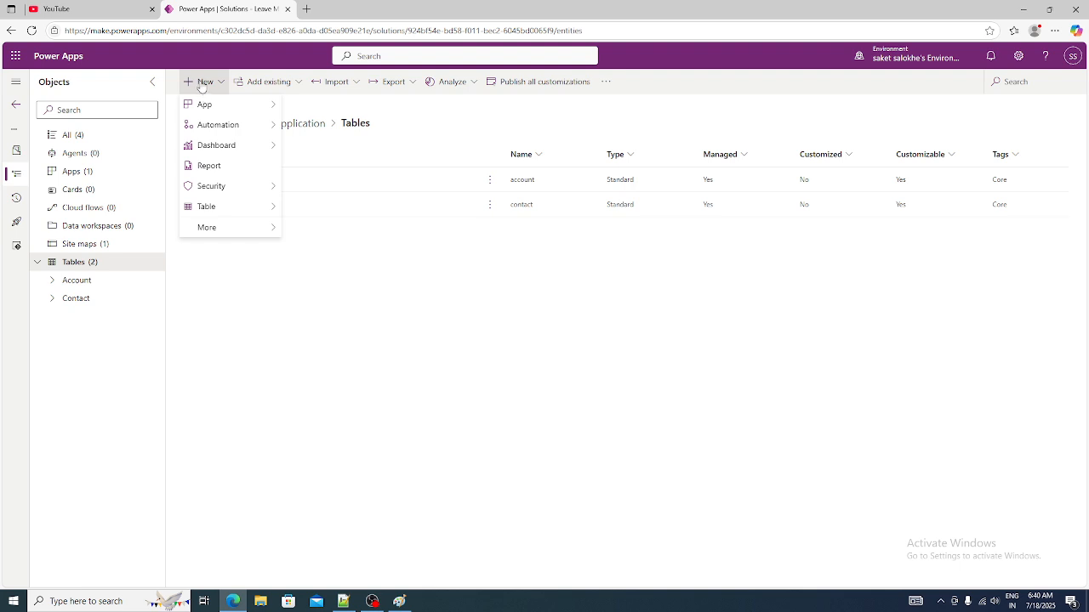
{"action": "mouse_move", "coordinate": [224, 209]}
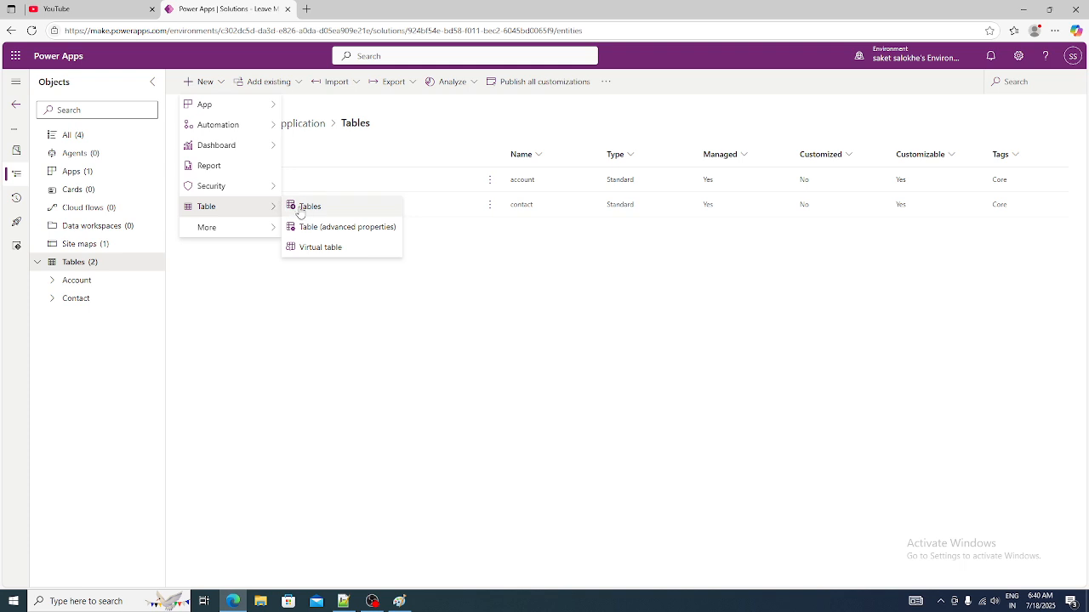
{"action": "left_click", "coordinate": [310, 234]}
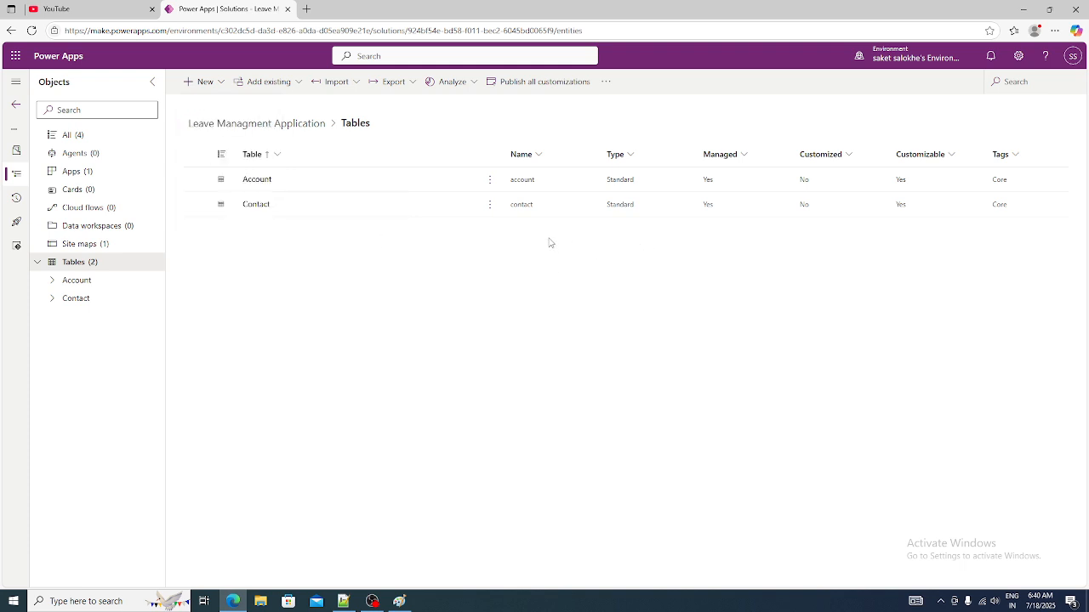
{"action": "left_click", "coordinate": [205, 83]}
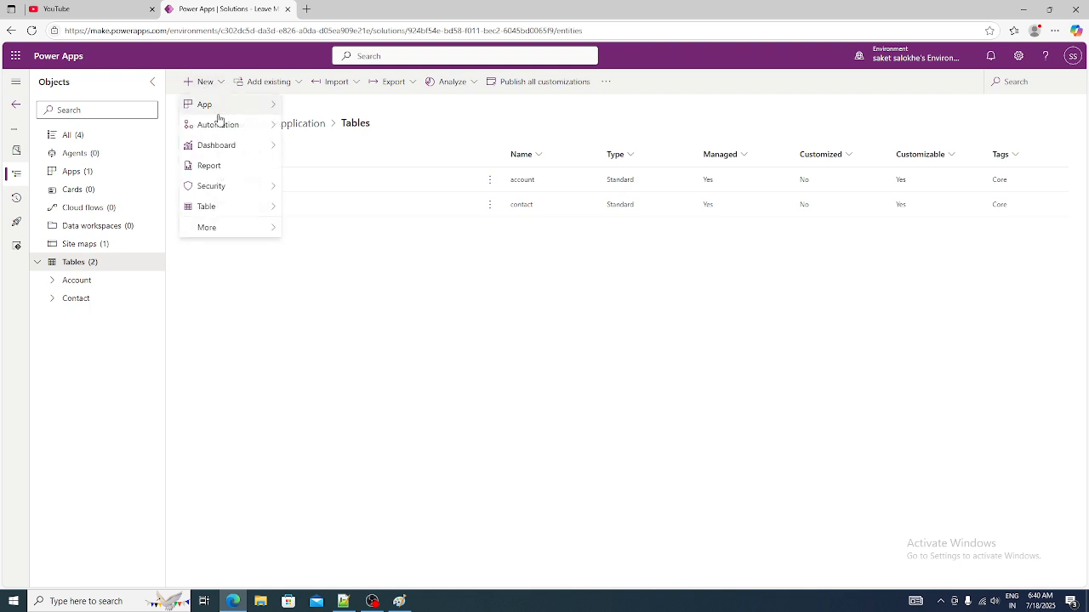
{"action": "mouse_move", "coordinate": [227, 205]}
{"action": "left_click", "coordinate": [319, 228]}
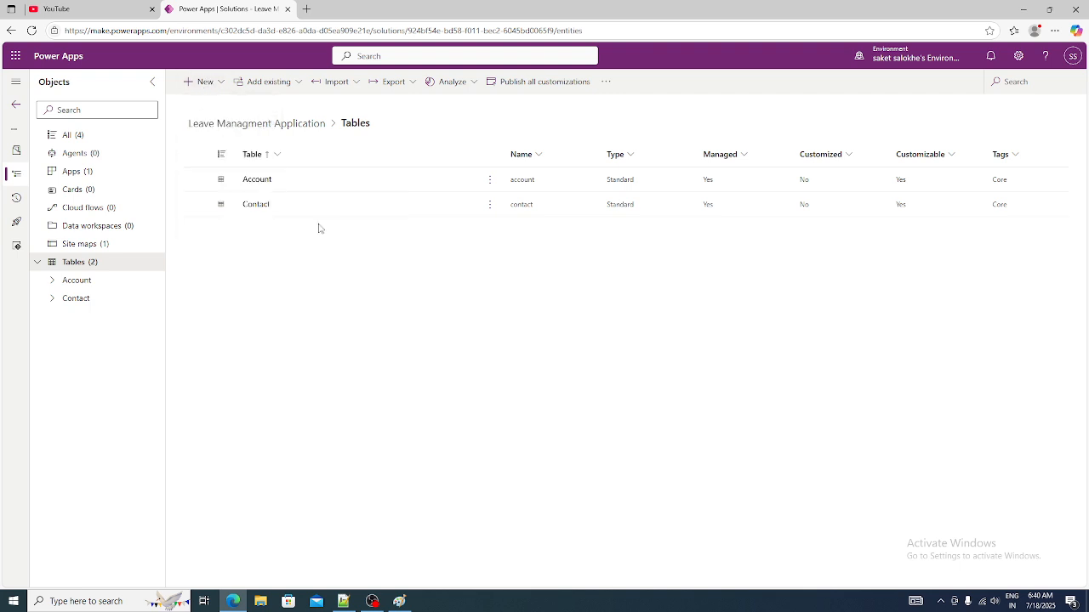
Step: Open the Create new tables workspace and return to the solution's table list
{"action": "left_click", "coordinate": [206, 83]}
{"action": "mouse_move", "coordinate": [224, 207]}
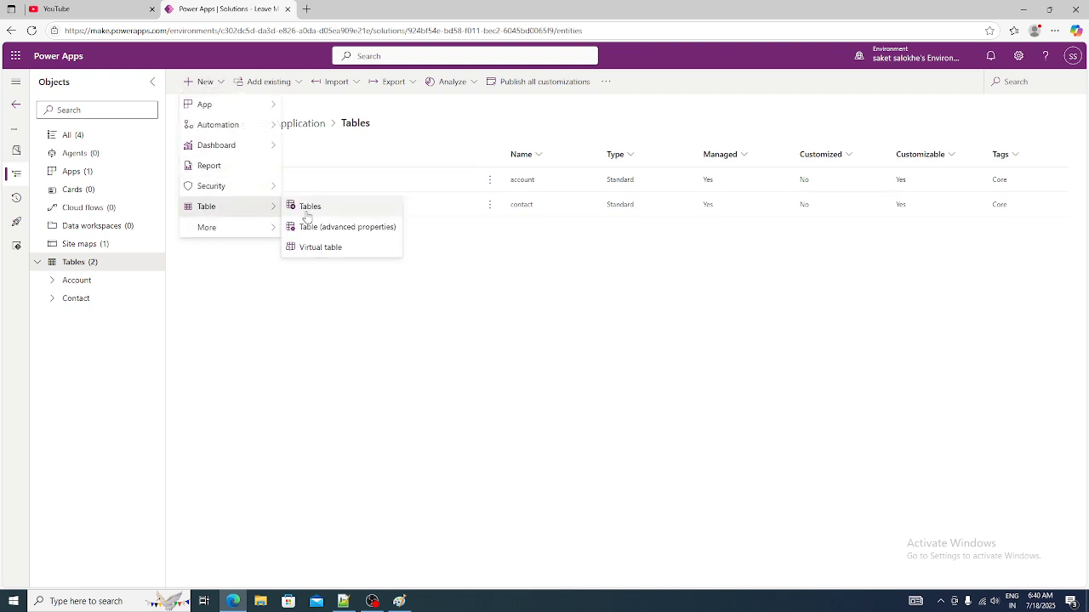
{"action": "left_click", "coordinate": [308, 213]}
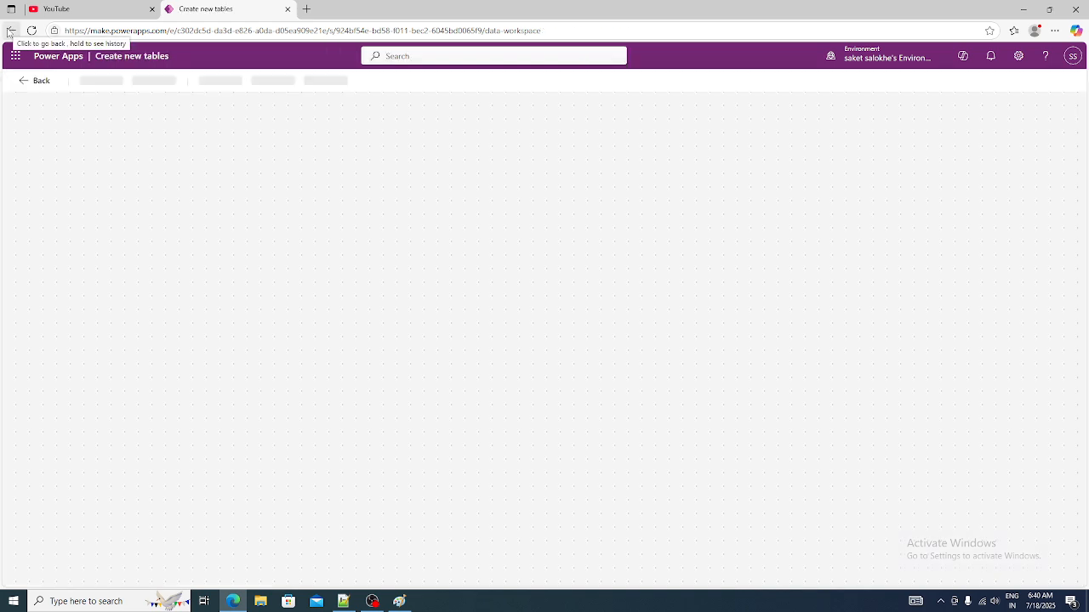
{"action": "left_click", "coordinate": [10, 30]}
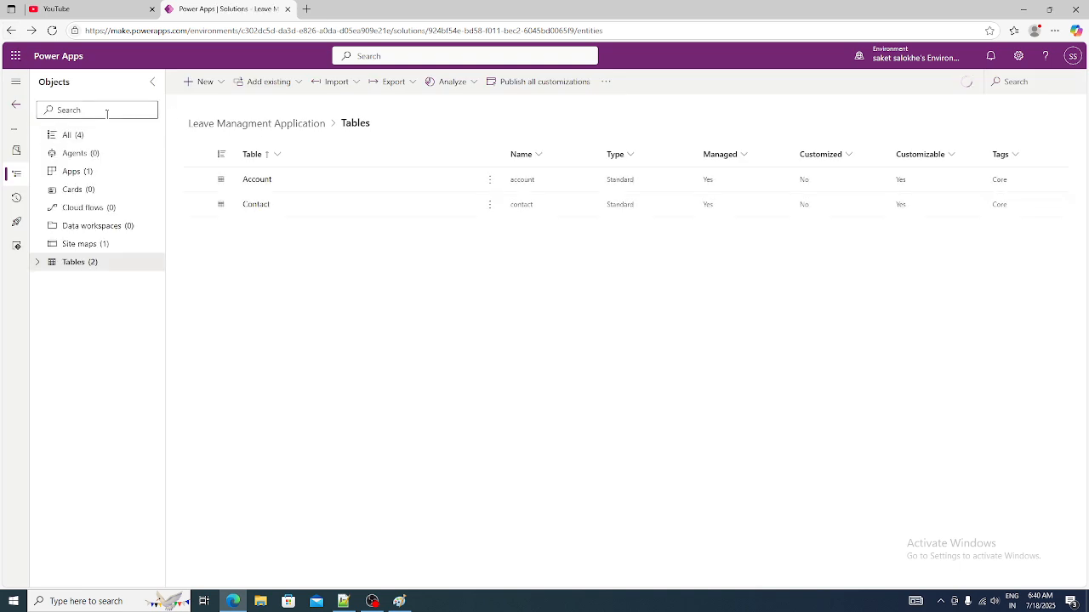
Step: Retry starting a new table with advanced properties from the solution's table list
{"action": "left_click", "coordinate": [193, 81]}
{"action": "left_click", "coordinate": [197, 204]}
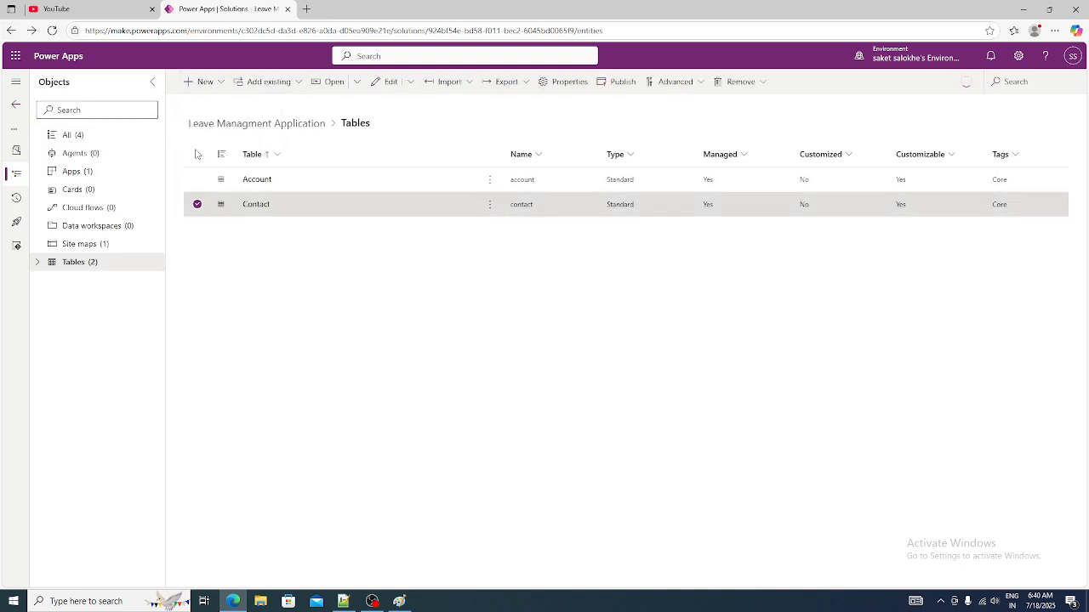
{"action": "left_click", "coordinate": [192, 85]}
{"action": "mouse_move", "coordinate": [195, 206]}
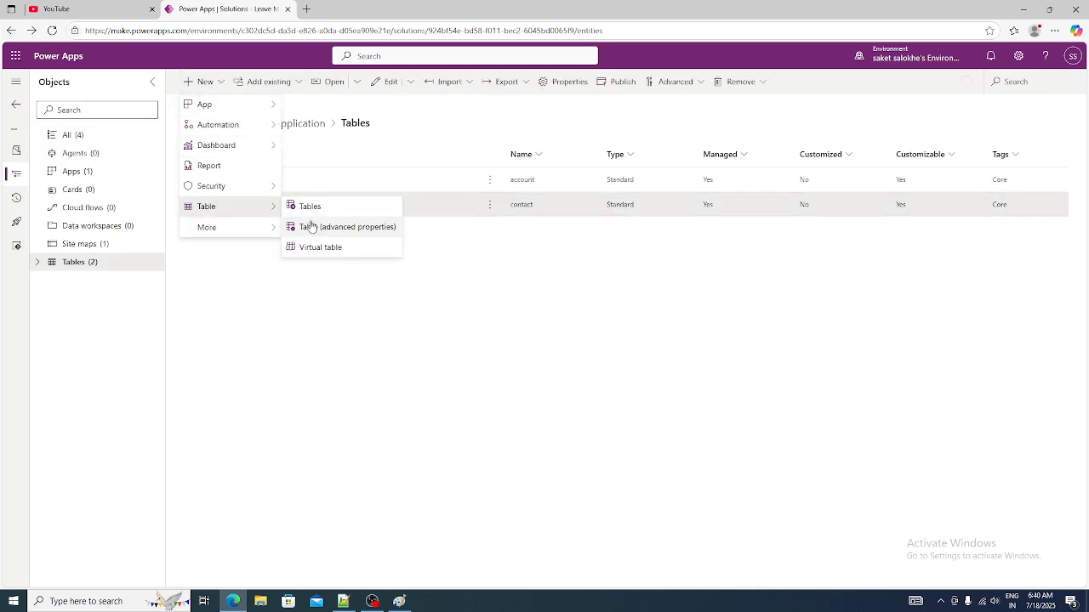
{"action": "left_click", "coordinate": [311, 227]}
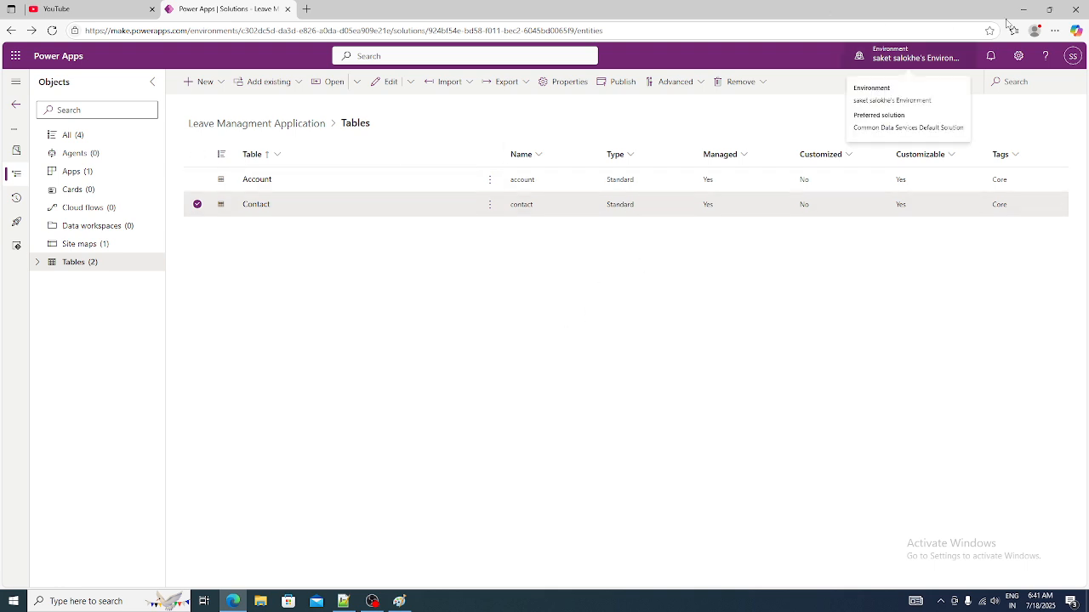
{"action": "left_click", "coordinate": [940, 30]}
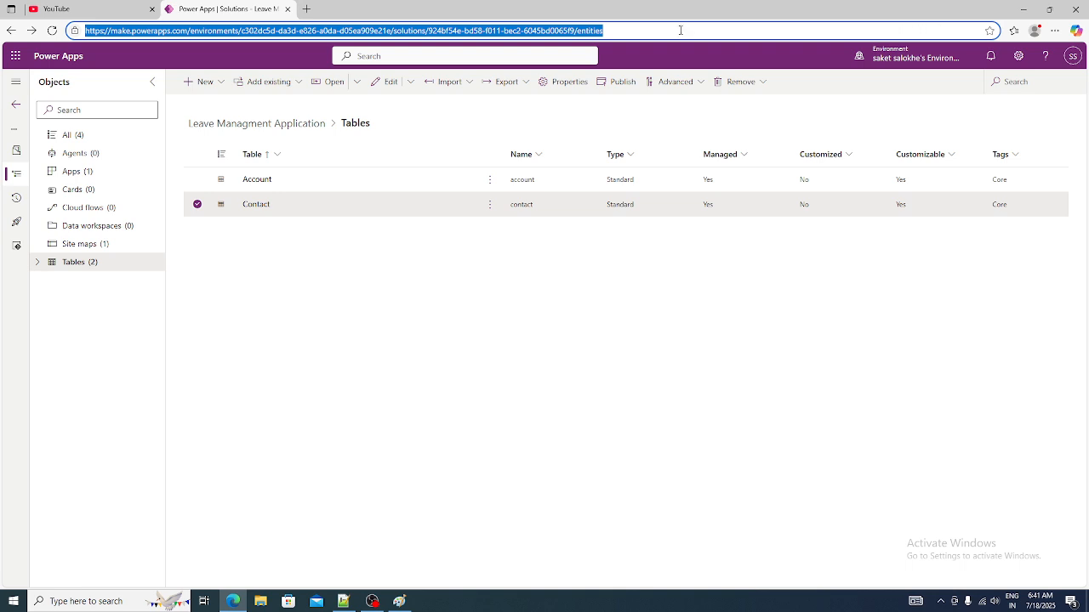
{"action": "right_click", "coordinate": [904, 30]}
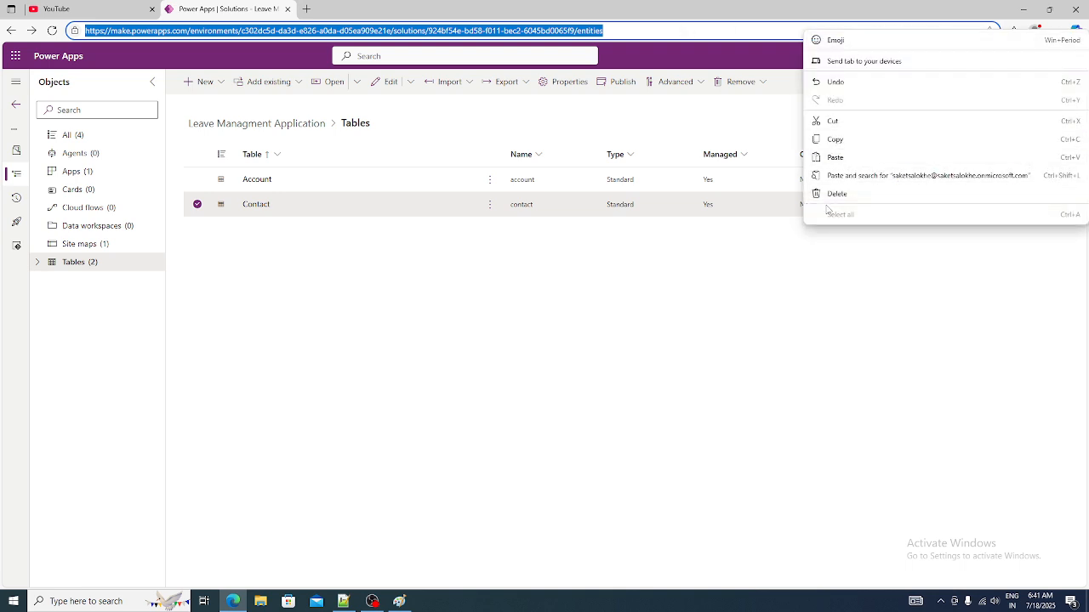
{"action": "left_click", "coordinate": [731, 350]}
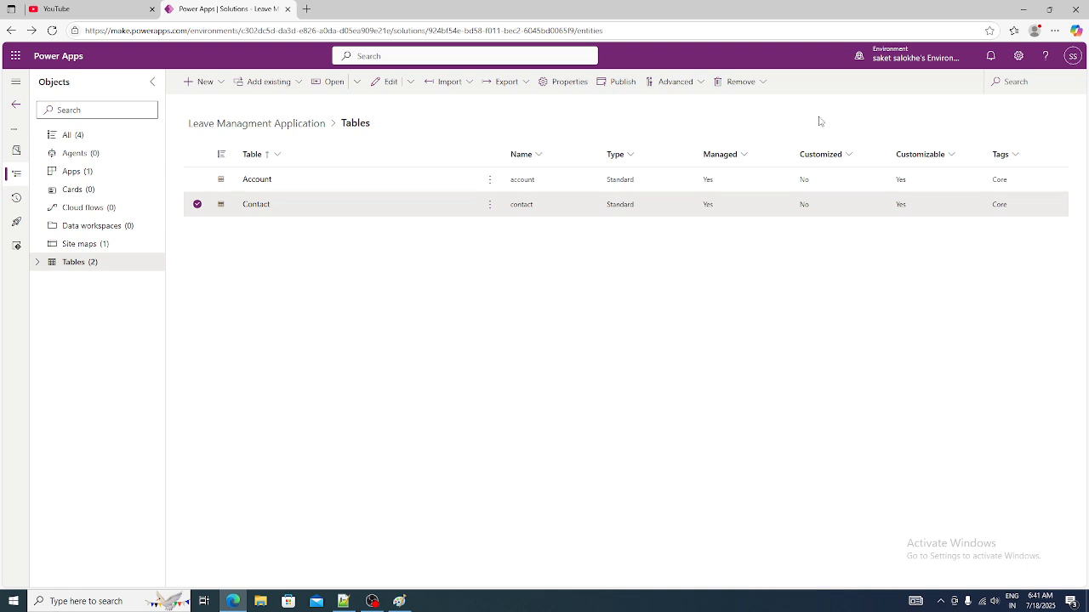
Step: Clear the Contact table's selection and try to start a new table with advanced properties
{"action": "left_click", "coordinate": [214, 84]}
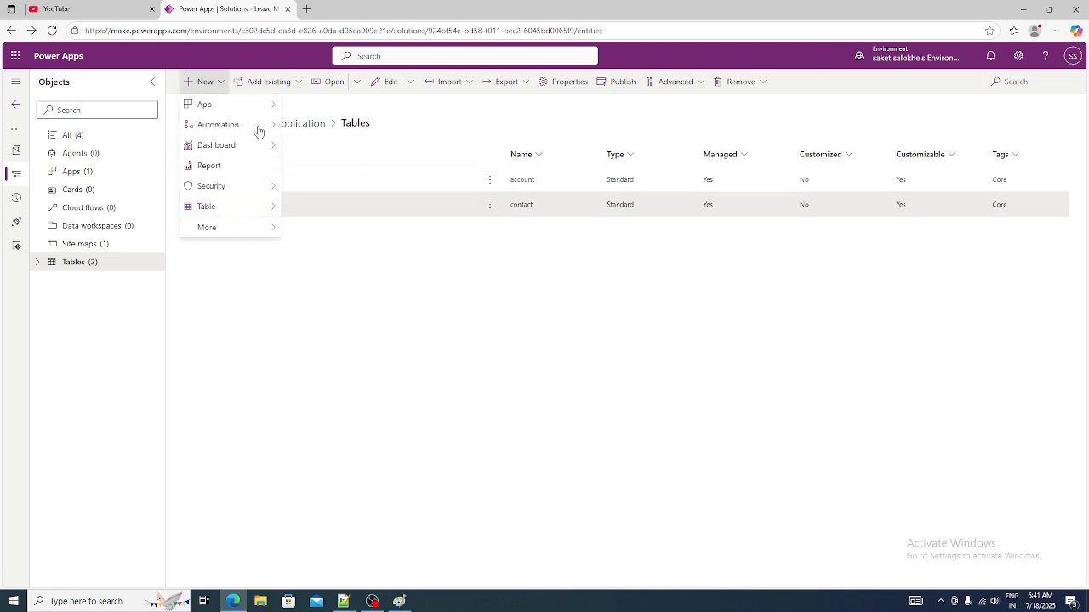
{"action": "left_click", "coordinate": [311, 269]}
{"action": "left_click", "coordinate": [196, 155]}
{"action": "left_click", "coordinate": [197, 156]}
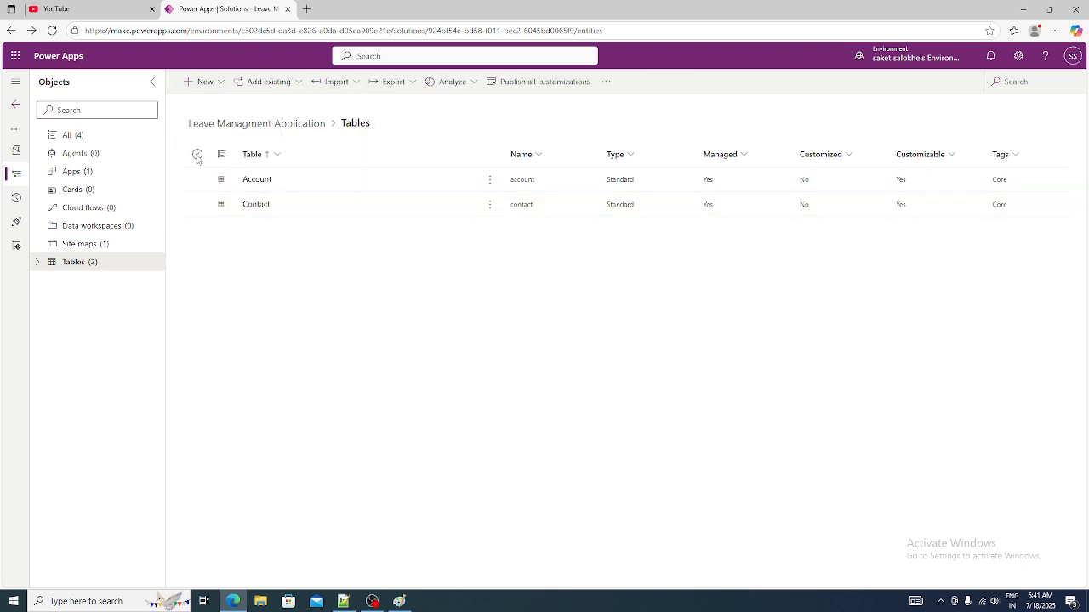
{"action": "left_click", "coordinate": [223, 83]}
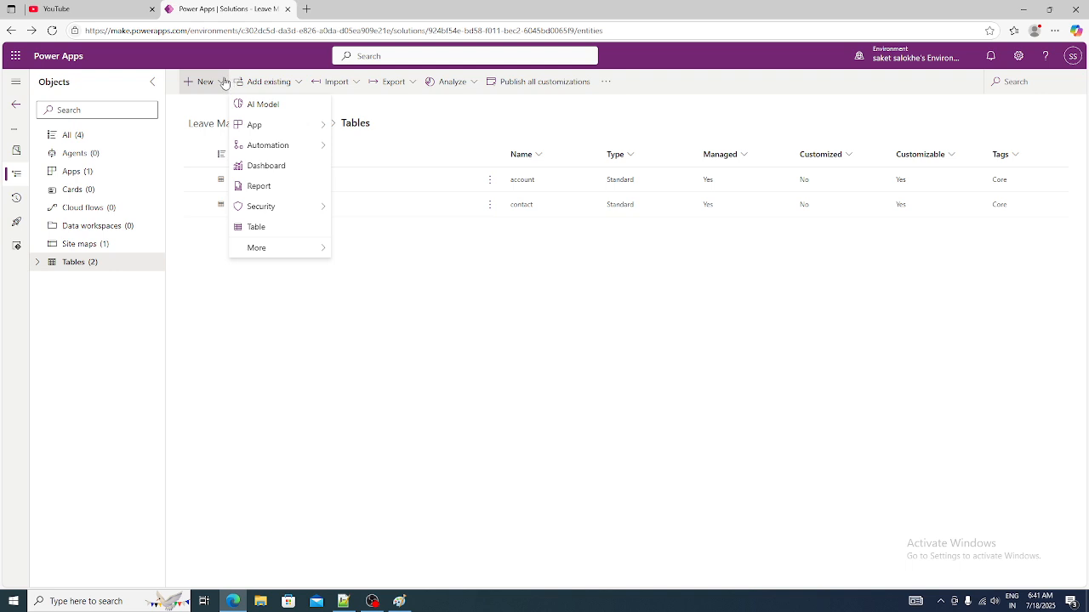
{"action": "left_click", "coordinate": [258, 226]}
{"action": "left_click", "coordinate": [210, 91]}
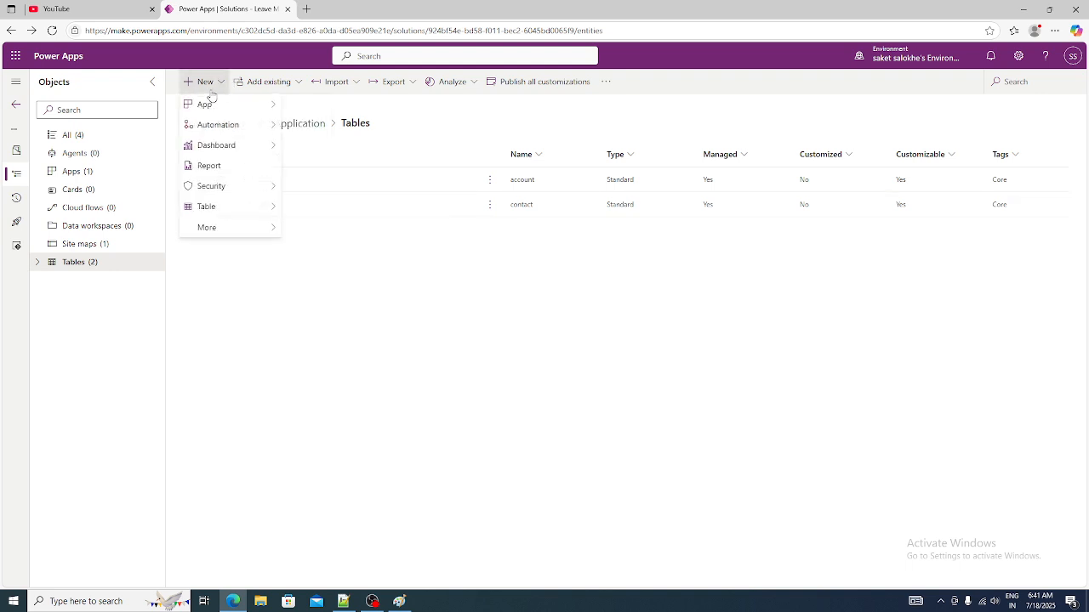
{"action": "mouse_move", "coordinate": [221, 208]}
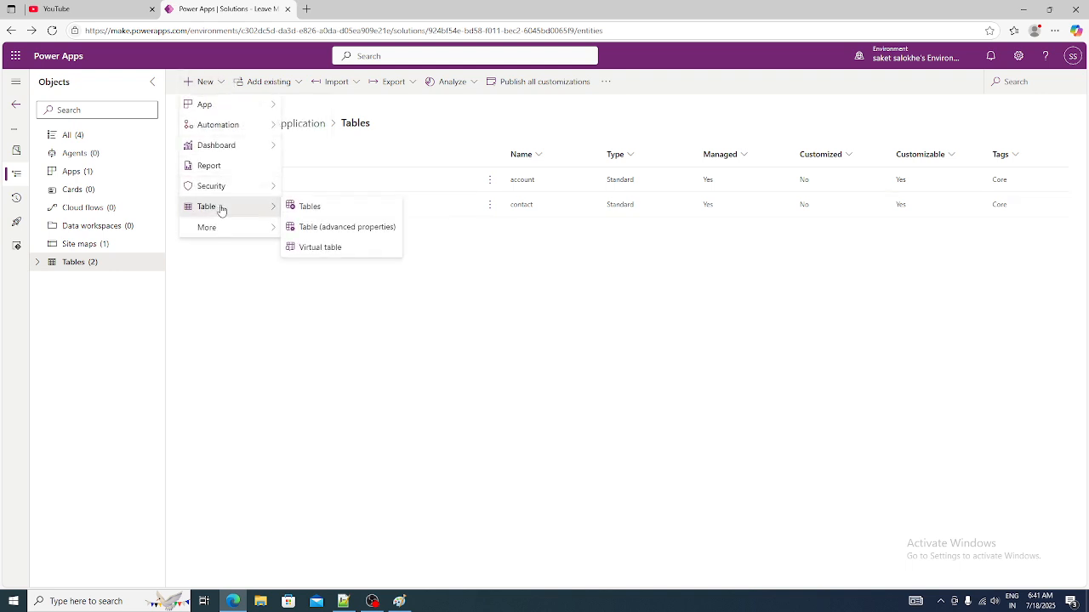
{"action": "left_click", "coordinate": [305, 228]}
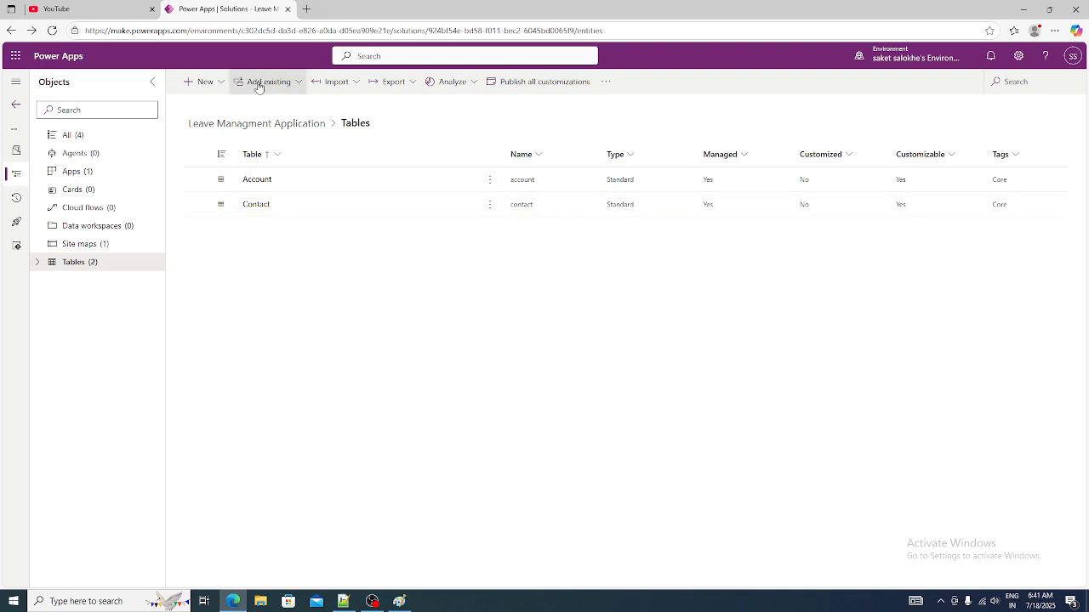
Step: Expand the solution's tables in the object tree and retry creating a table with advanced properties
{"action": "right_click", "coordinate": [240, 314]}
{"action": "left_click", "coordinate": [241, 258]}
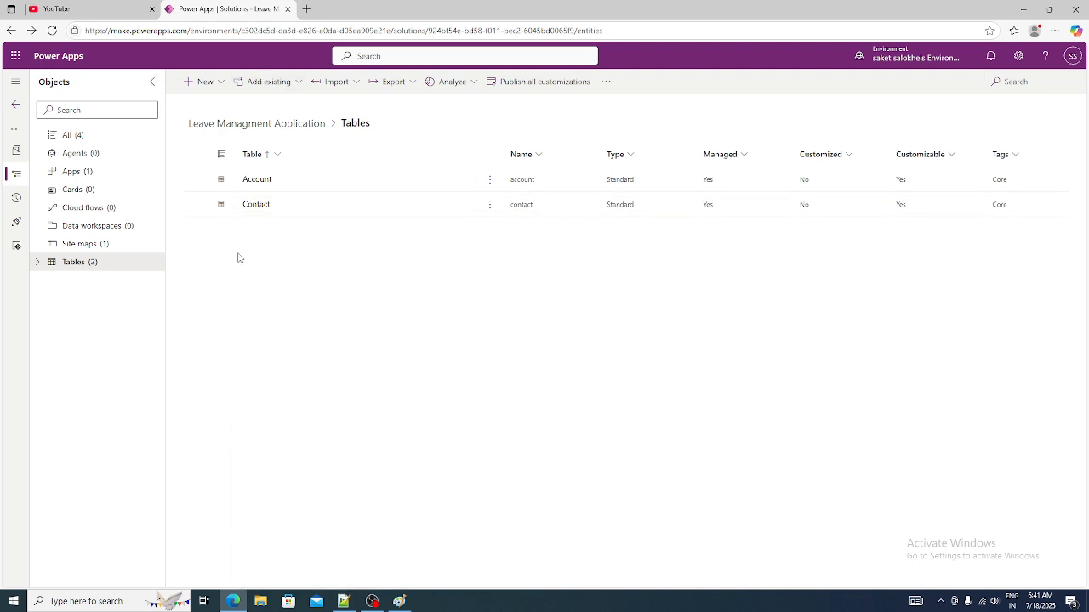
{"action": "left_click", "coordinate": [65, 264]}
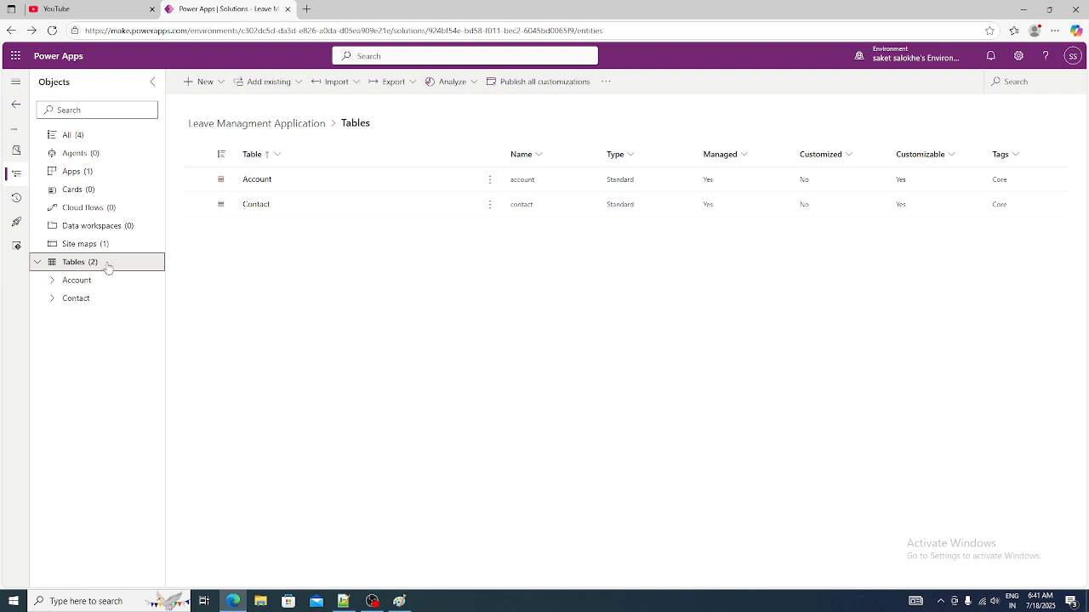
{"action": "left_click", "coordinate": [218, 85]}
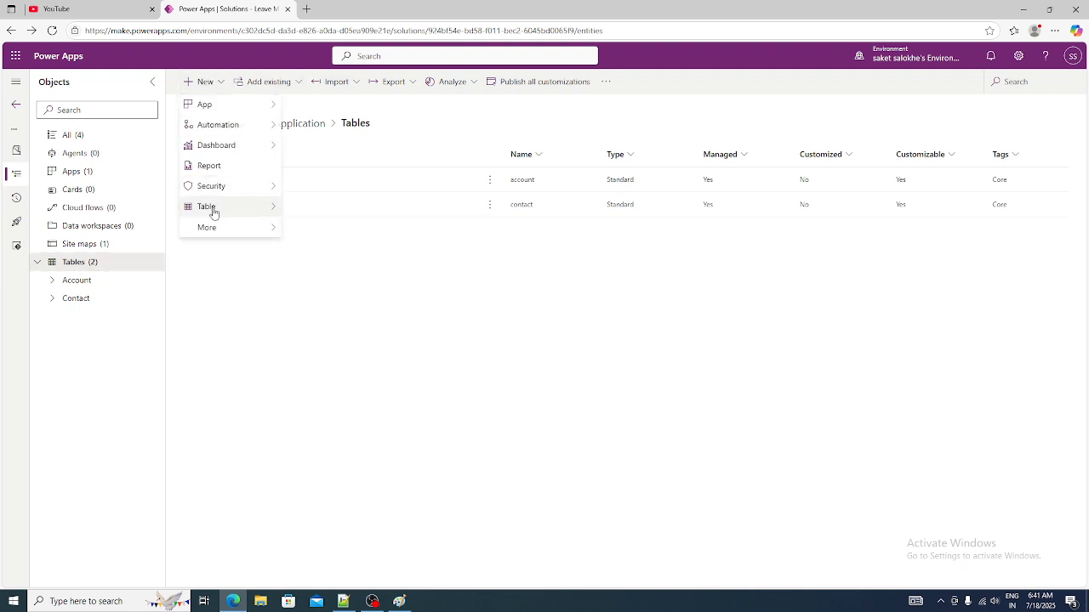
{"action": "mouse_move", "coordinate": [211, 208]}
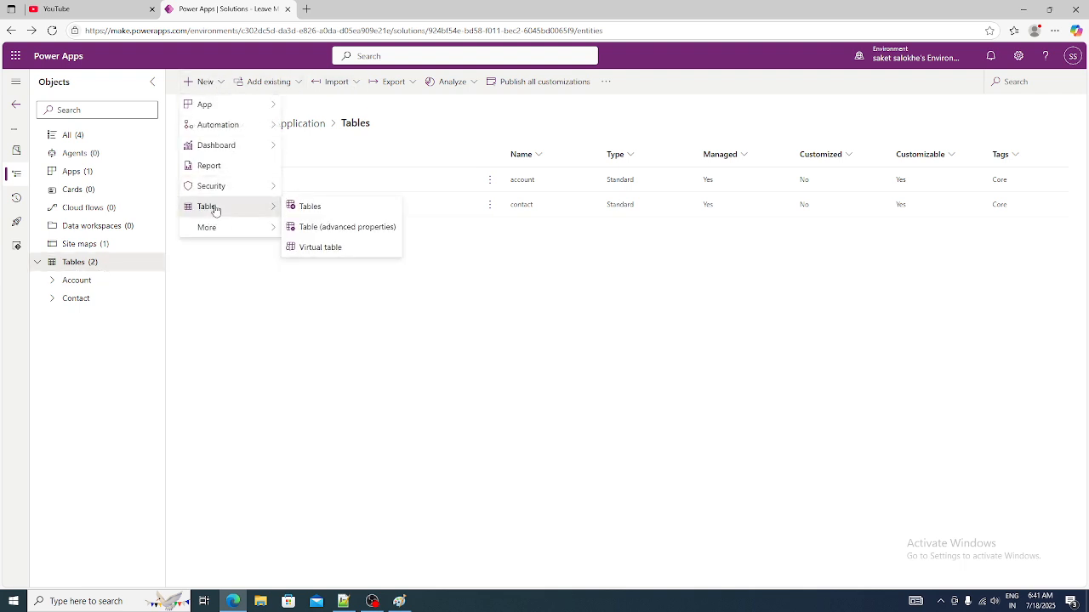
{"action": "left_click", "coordinate": [322, 229]}
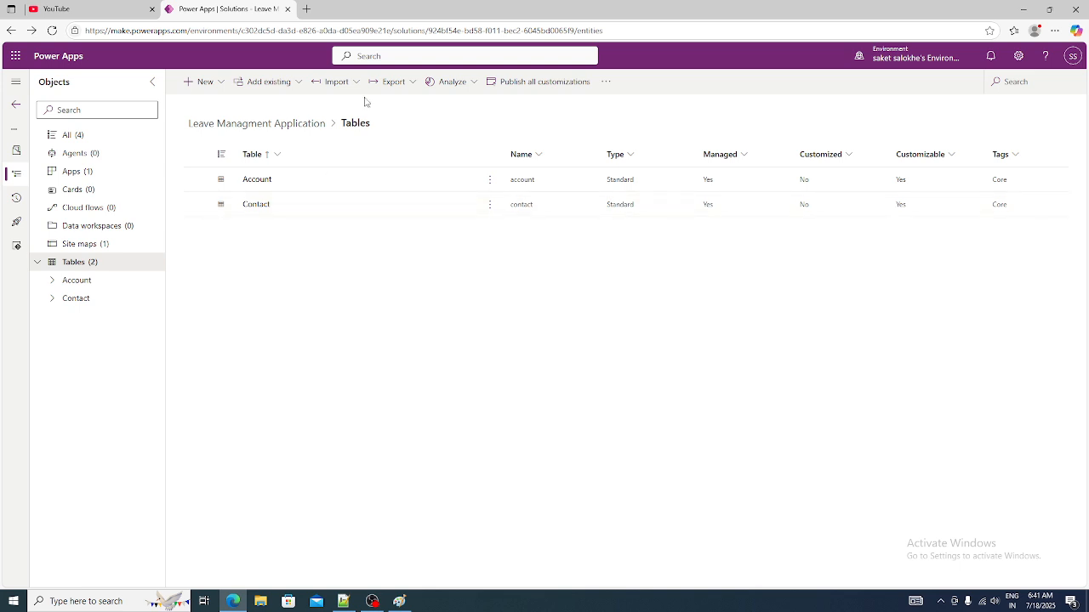
Step: Reload the solution page and expand its tables in the object tree
{"action": "left_click", "coordinate": [265, 80]}
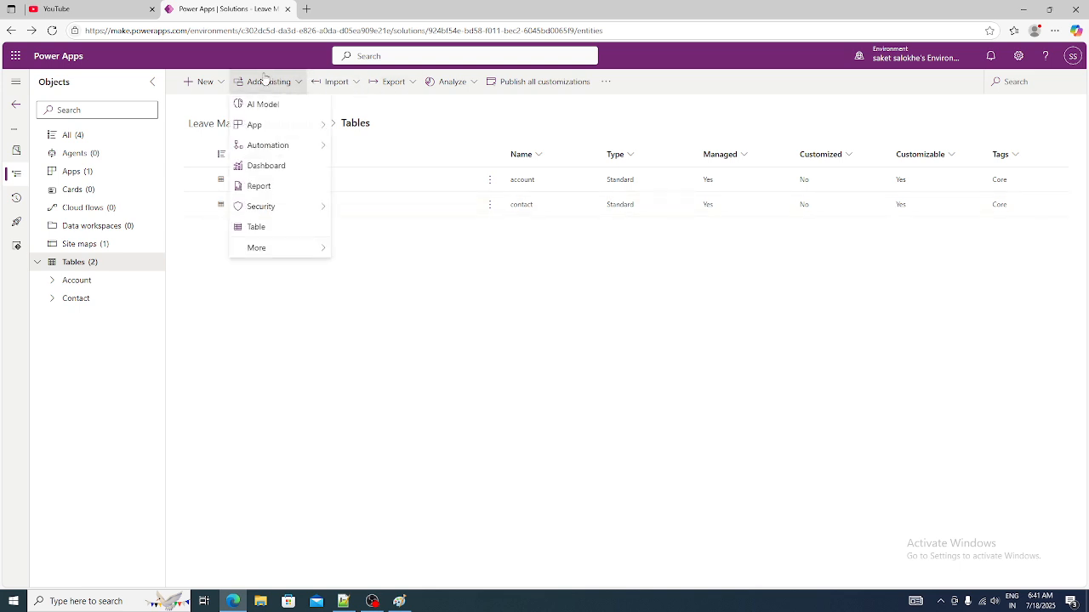
{"action": "left_click", "coordinate": [51, 32]}
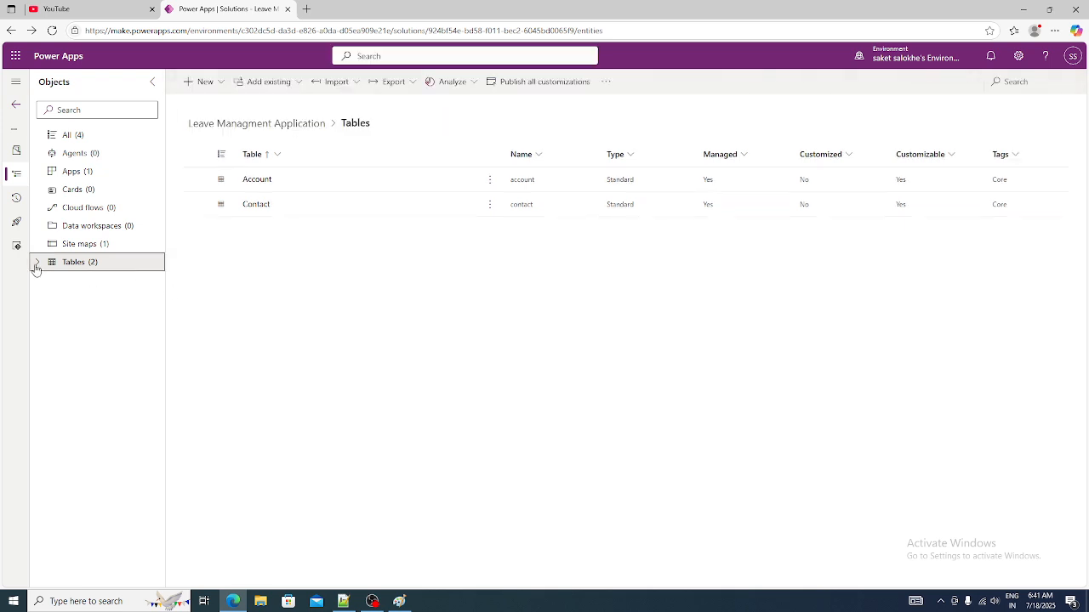
{"action": "left_click", "coordinate": [36, 264]}
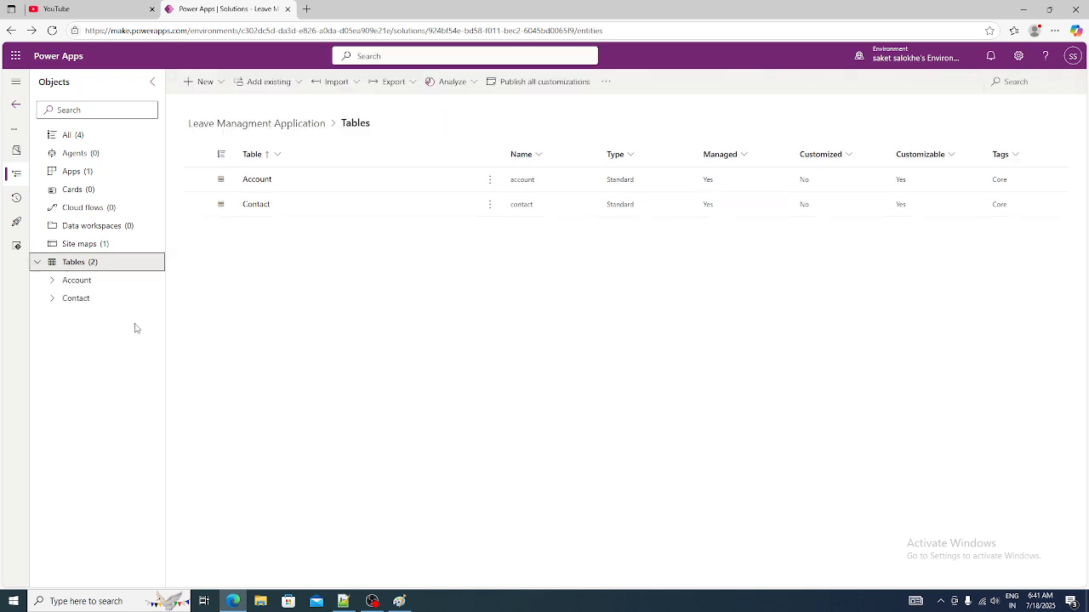
{"action": "left_click", "coordinate": [218, 92]}
{"action": "mouse_move", "coordinate": [233, 253]}
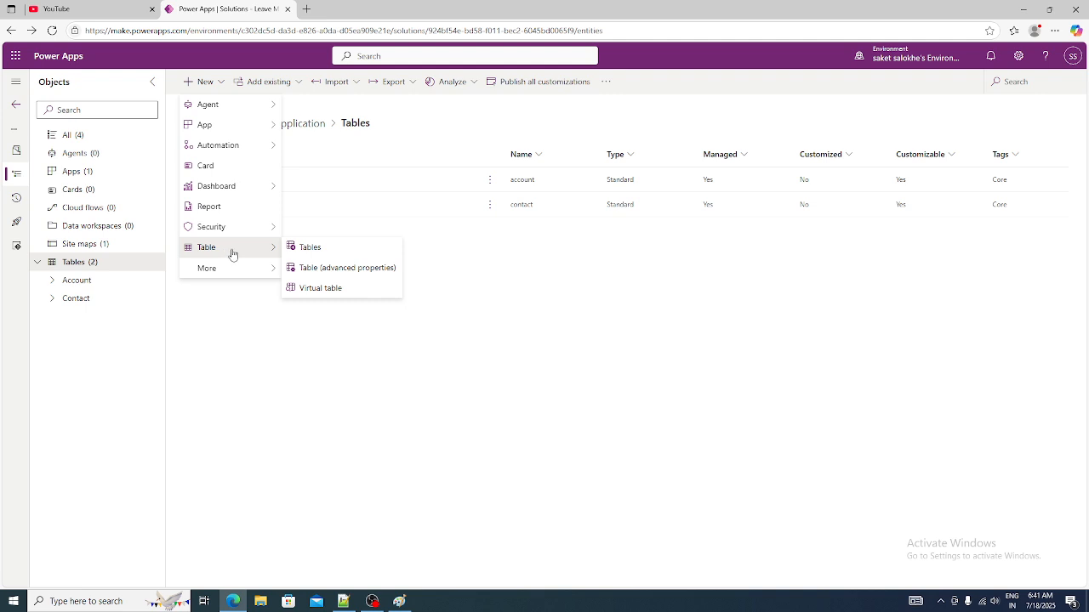
{"action": "left_click", "coordinate": [321, 269]}
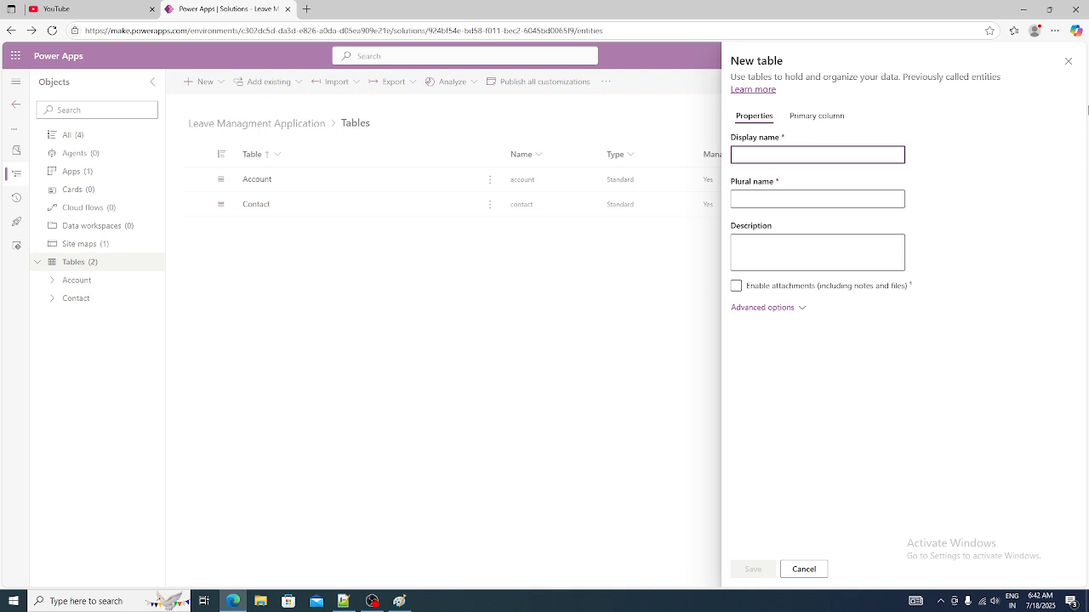
{"action": "left_click", "coordinate": [1069, 61]}
Step: Start a new table with advanced properties and set its display name to Leave Request
{"action": "left_click", "coordinate": [204, 83]}
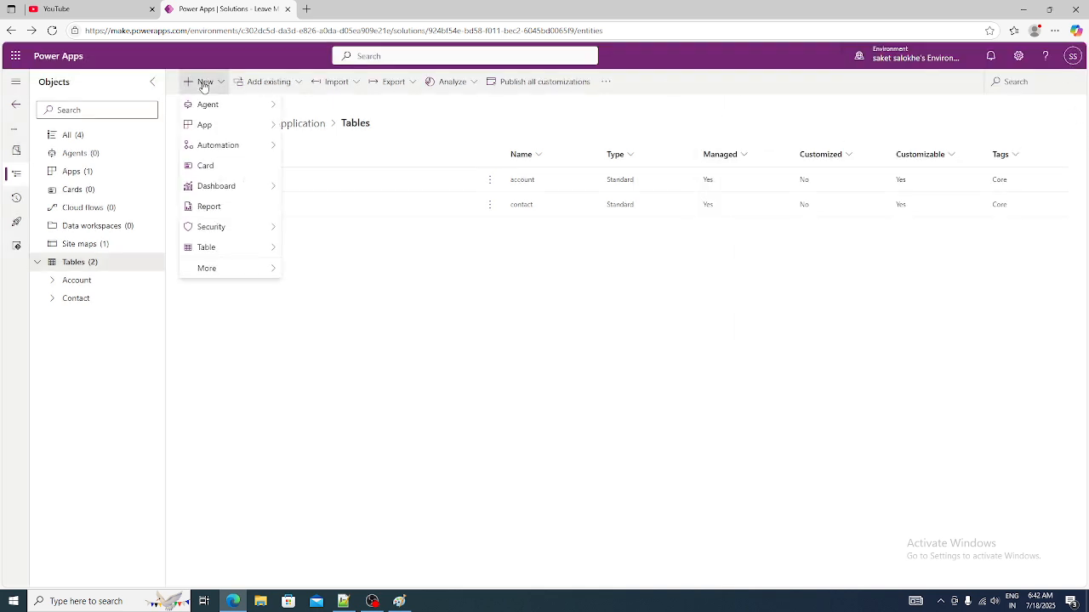
{"action": "mouse_move", "coordinate": [229, 248]}
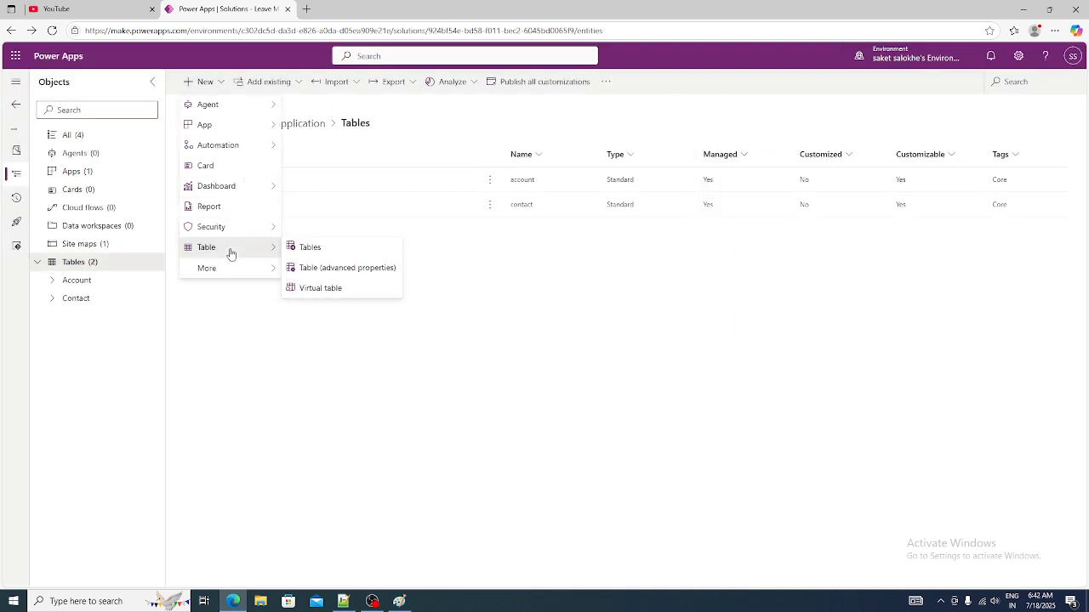
{"action": "left_click", "coordinate": [308, 269]}
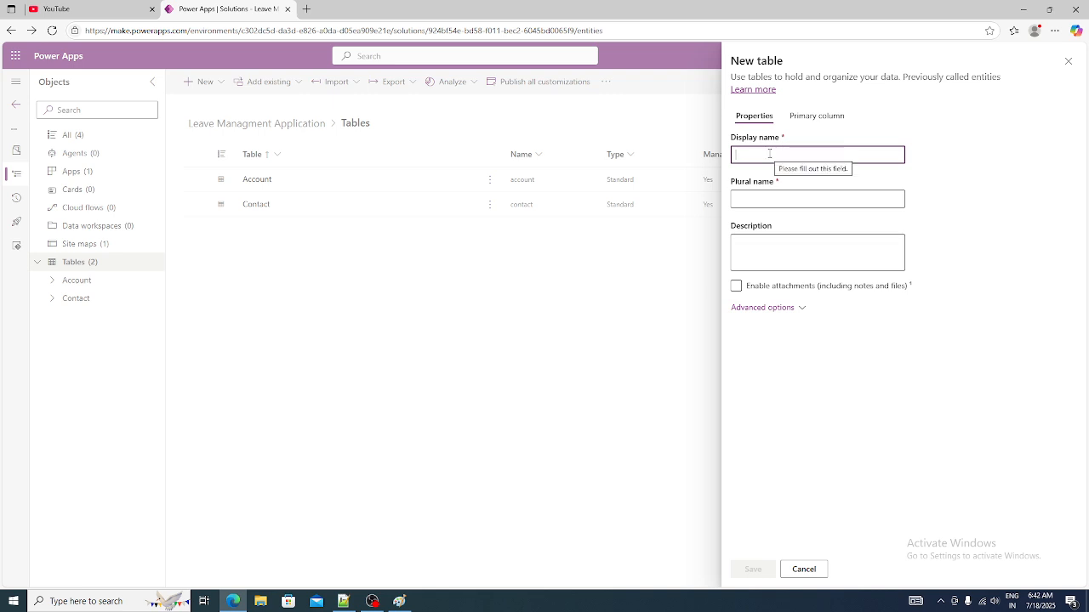
{"action": "left_click", "coordinate": [770, 153]}
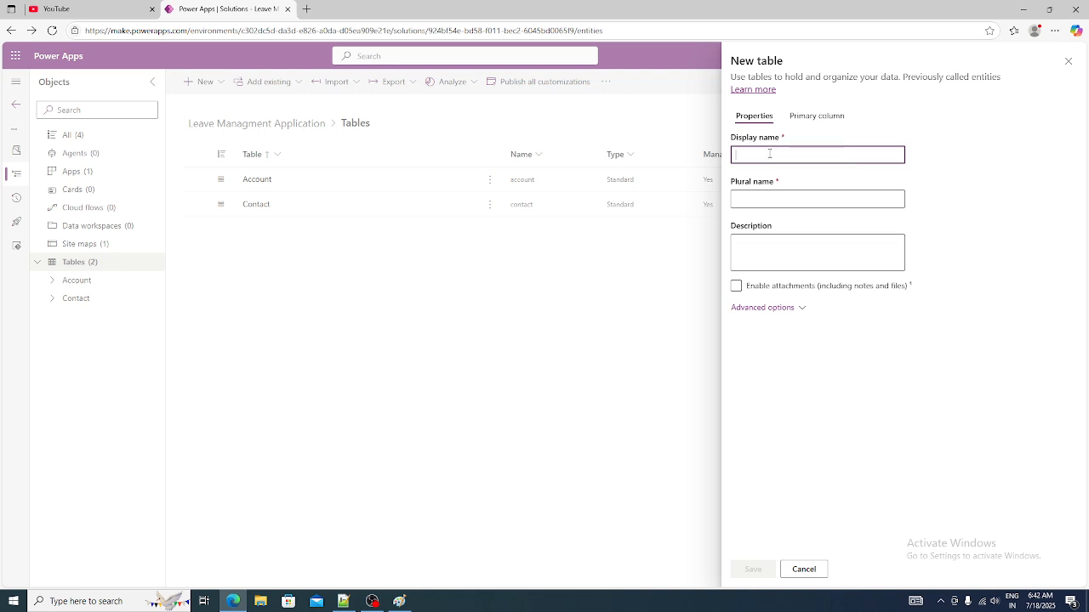
{"action": "type", "text": "LEave"}
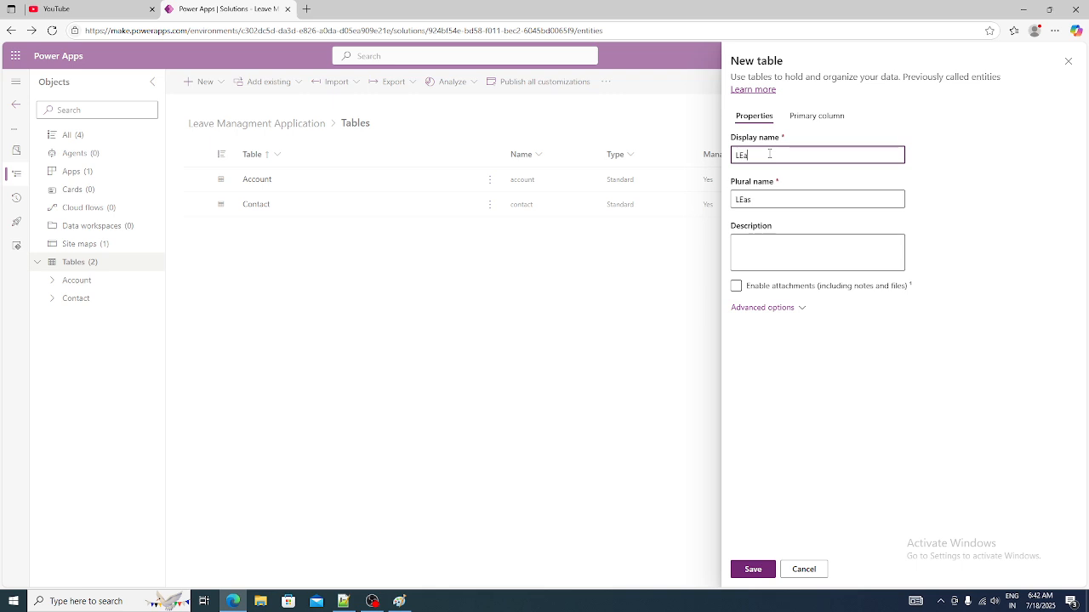
{"action": "key", "text": "BackSpace"}
{"action": "key", "text": "BackSpace"}
{"action": "key", "text": "BackSpace"}
{"action": "key", "text": "BackSpace"}
{"action": "type", "text": "eave Request"}
{"action": "left_click", "coordinate": [809, 174]}
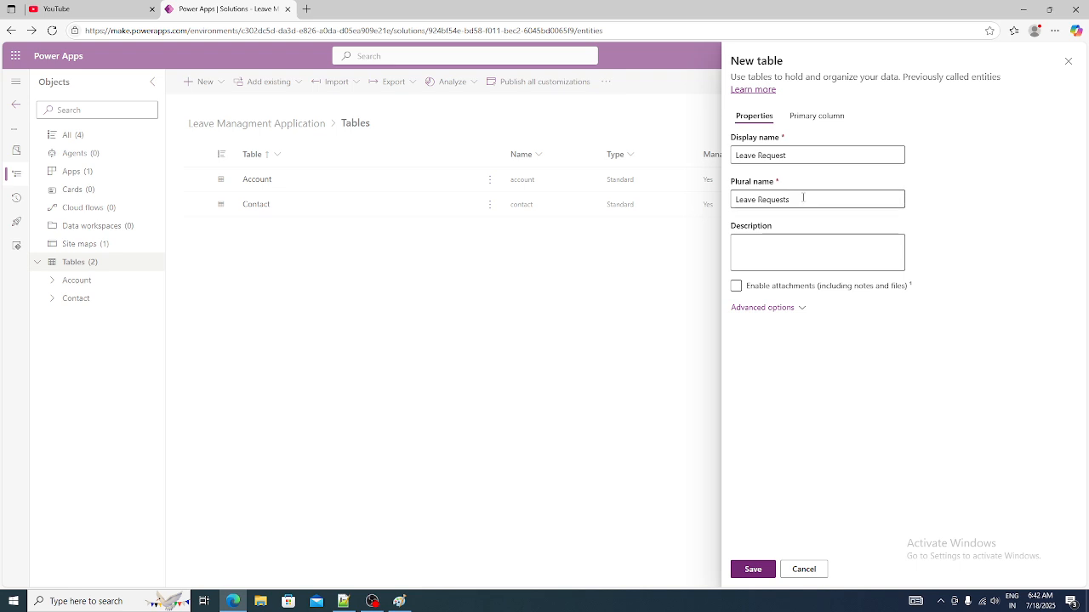
{"action": "left_click", "coordinate": [798, 198]}
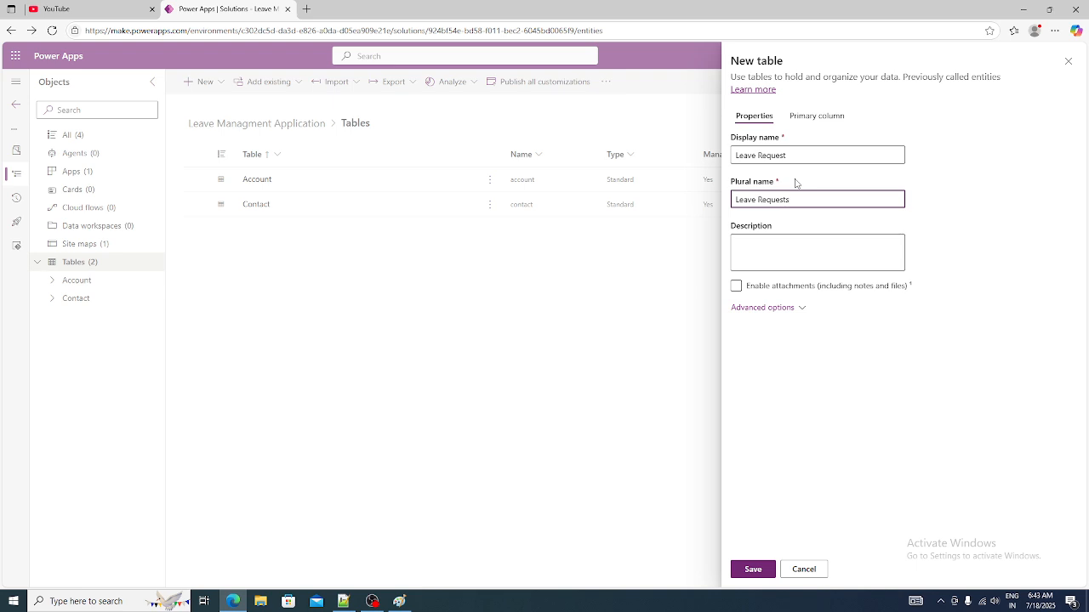
Step: Expand the new table's advanced options and enable attachments, including notes and files
{"action": "left_click", "coordinate": [783, 309]}
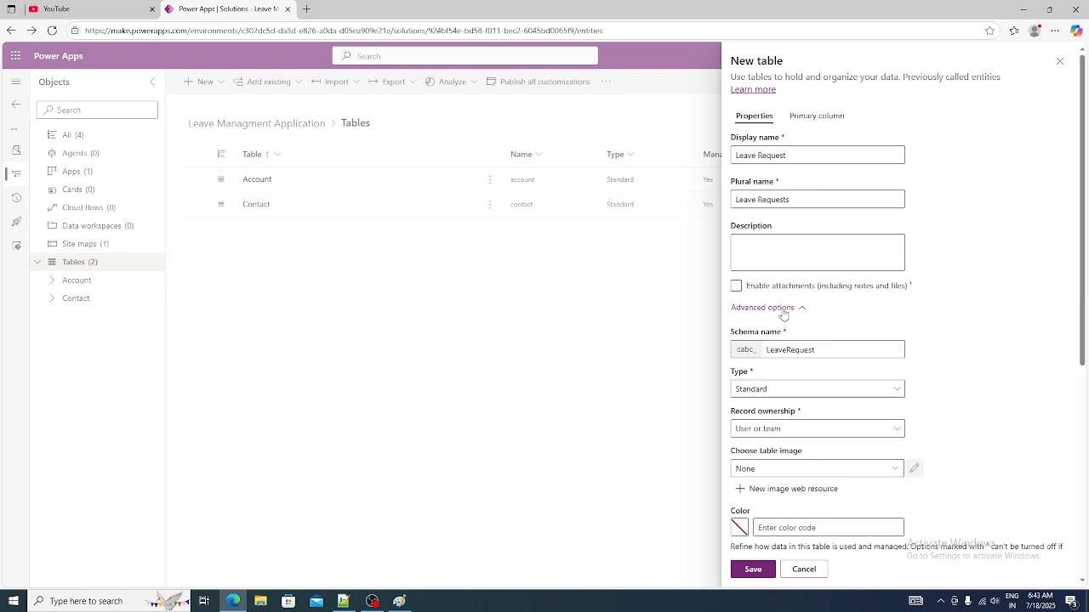
{"action": "scroll", "coordinate": [765, 281], "scroll_direction": "down", "scroll_amount": 1}
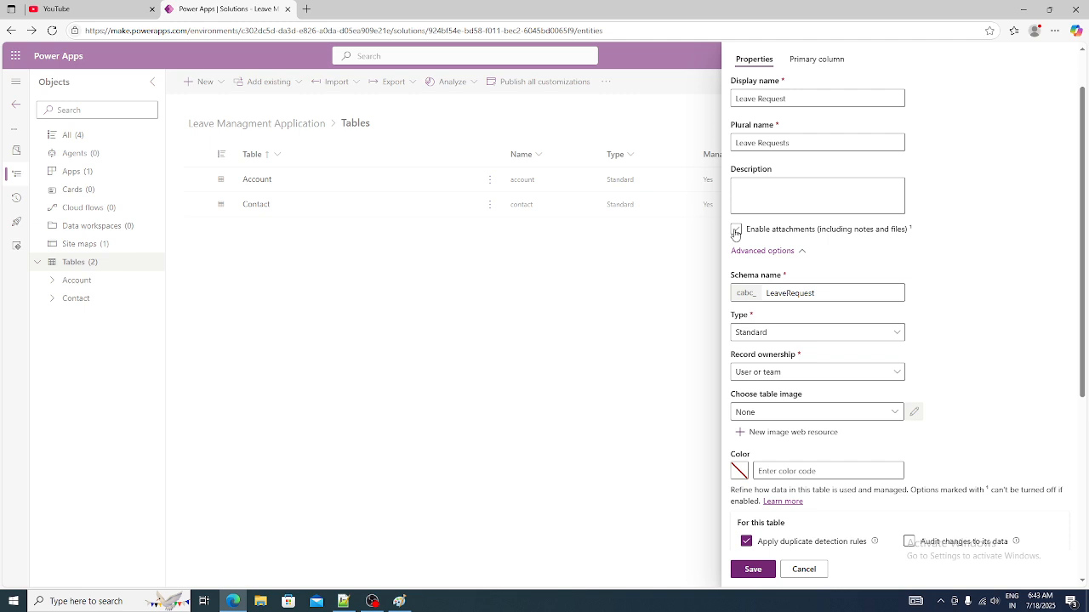
{"action": "left_click", "coordinate": [736, 232]}
{"action": "scroll", "coordinate": [969, 252], "scroll_direction": "up", "scroll_amount": 2}
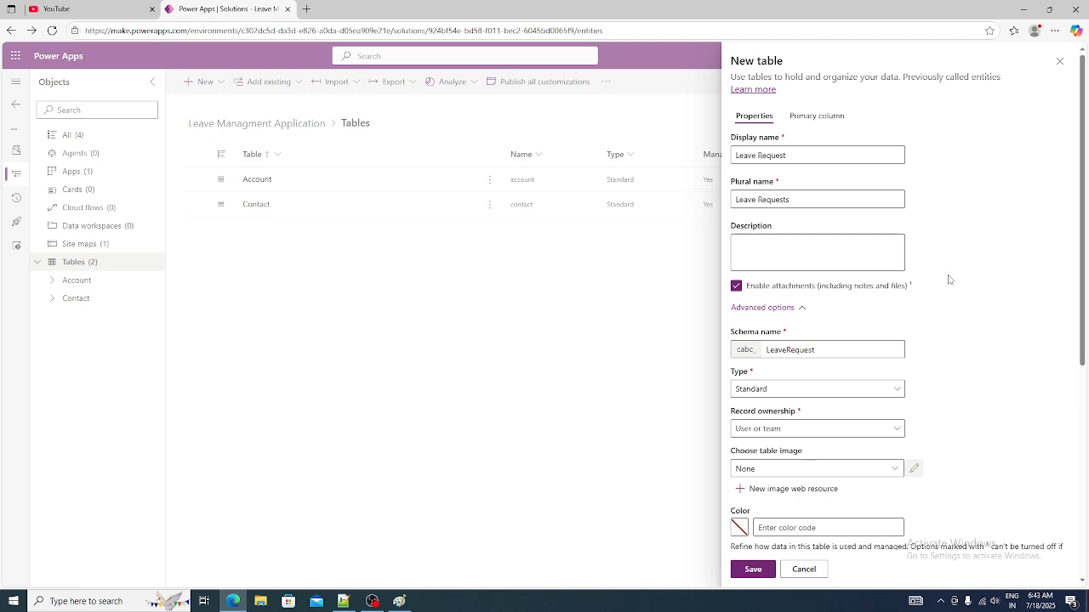
{"action": "left_click", "coordinate": [737, 288]}
{"action": "left_click", "coordinate": [737, 288]}
{"action": "left_click", "coordinate": [740, 287]}
{"action": "left_click", "coordinate": [742, 288]}
{"action": "left_click", "coordinate": [743, 289]}
{"action": "left_click", "coordinate": [745, 290]}
Step: Review the Leave Request table's advanced options, including schema name, type, record ownership and the table and row settings
{"action": "scroll", "coordinate": [946, 284], "scroll_direction": "down", "scroll_amount": 1}
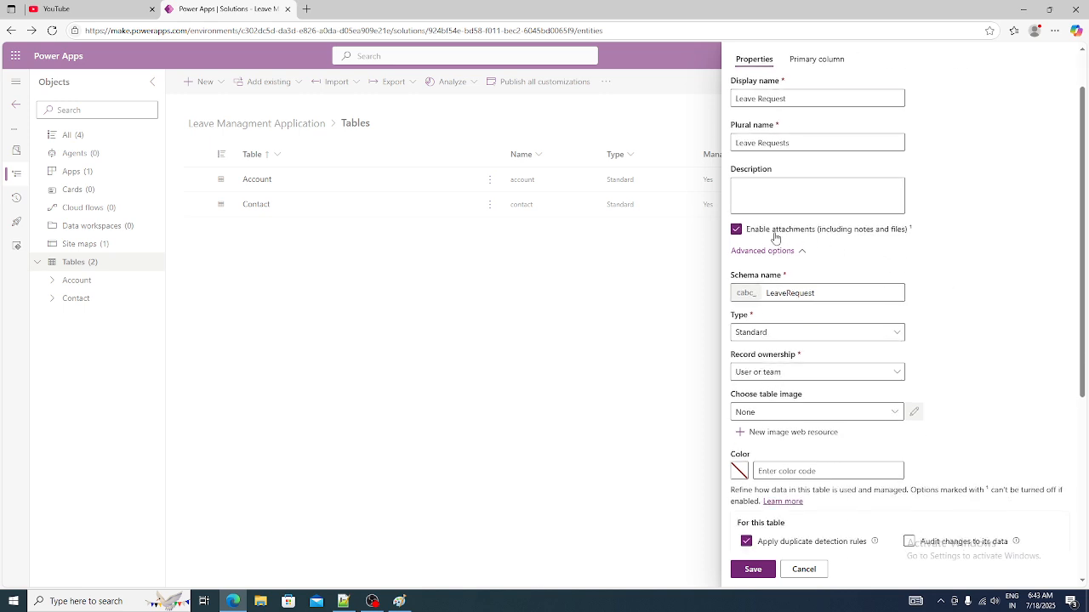
{"action": "scroll", "coordinate": [764, 238], "scroll_direction": "down", "scroll_amount": 1}
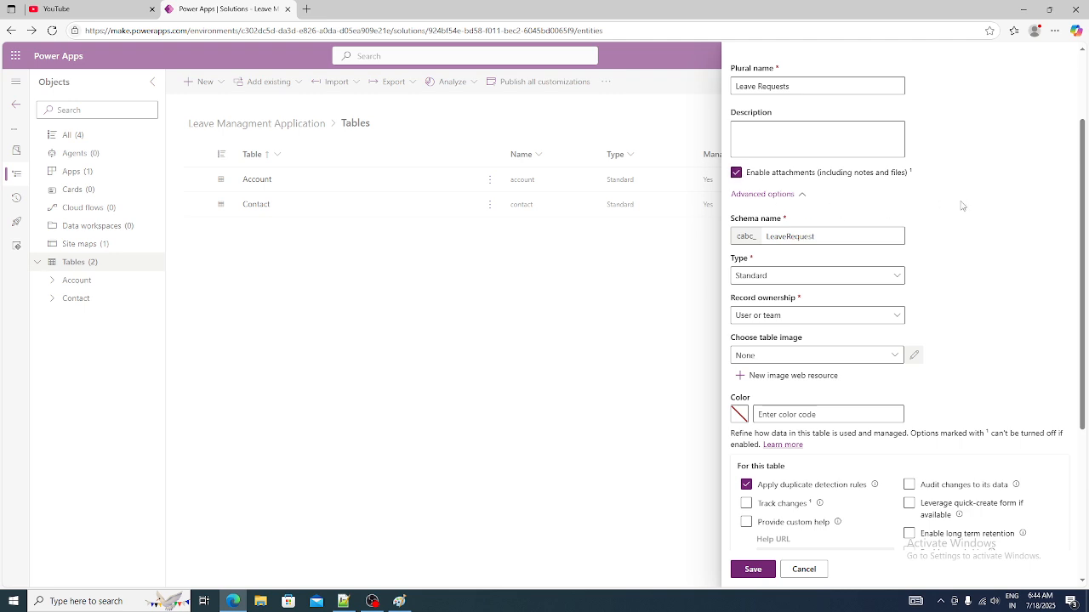
{"action": "scroll", "coordinate": [961, 205], "scroll_direction": "down", "scroll_amount": 1}
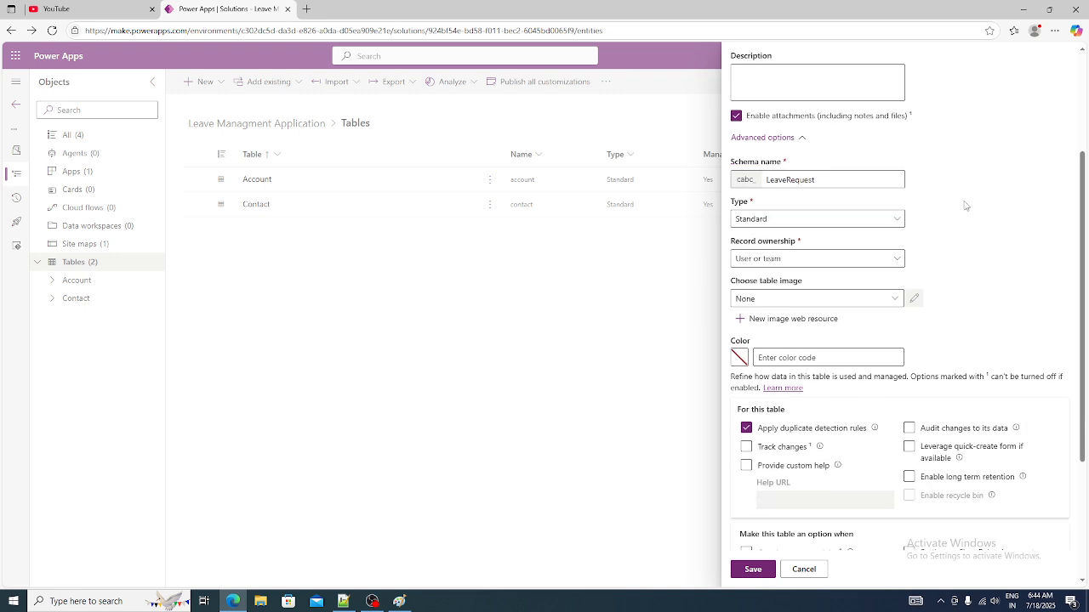
{"action": "scroll", "coordinate": [963, 205], "scroll_direction": "down", "scroll_amount": 1}
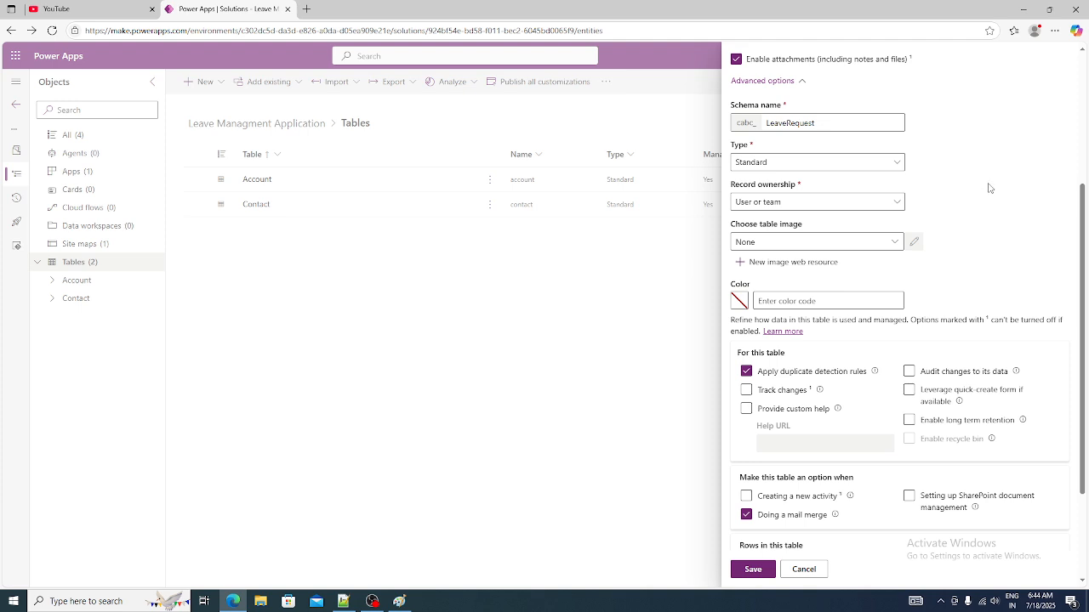
{"action": "left_click", "coordinate": [824, 130]}
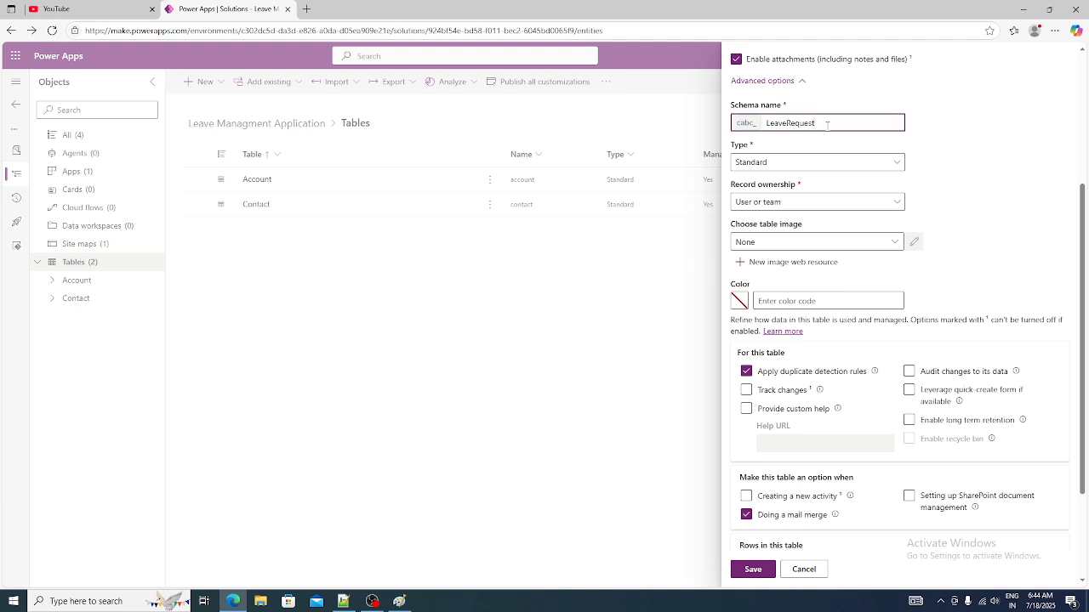
{"action": "left_click", "coordinate": [961, 134]}
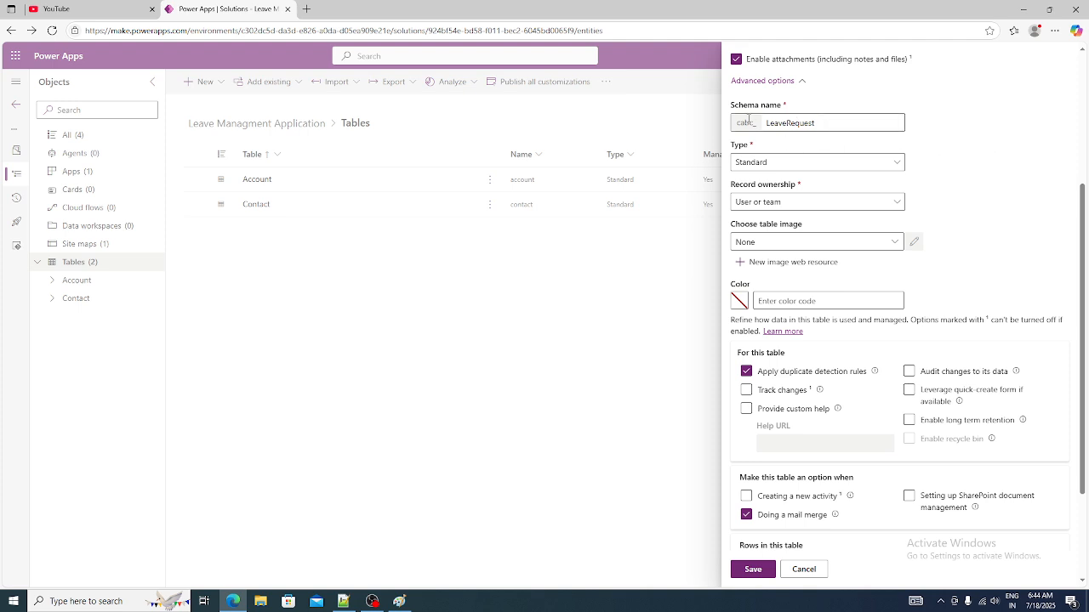
{"action": "double_click", "coordinate": [796, 123]}
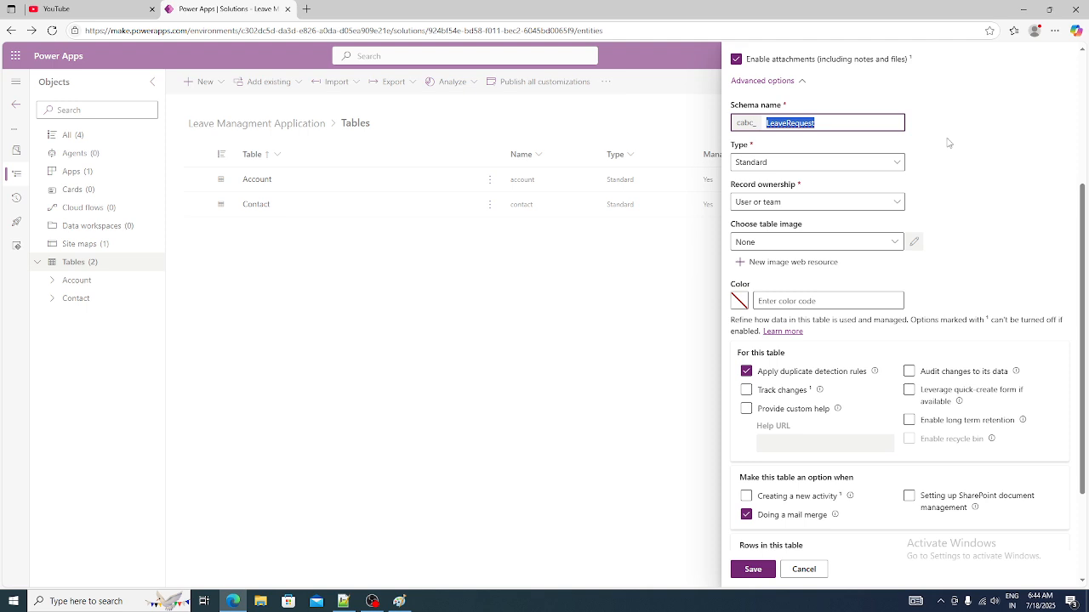
{"action": "scroll", "coordinate": [950, 142], "scroll_direction": "down", "scroll_amount": 1}
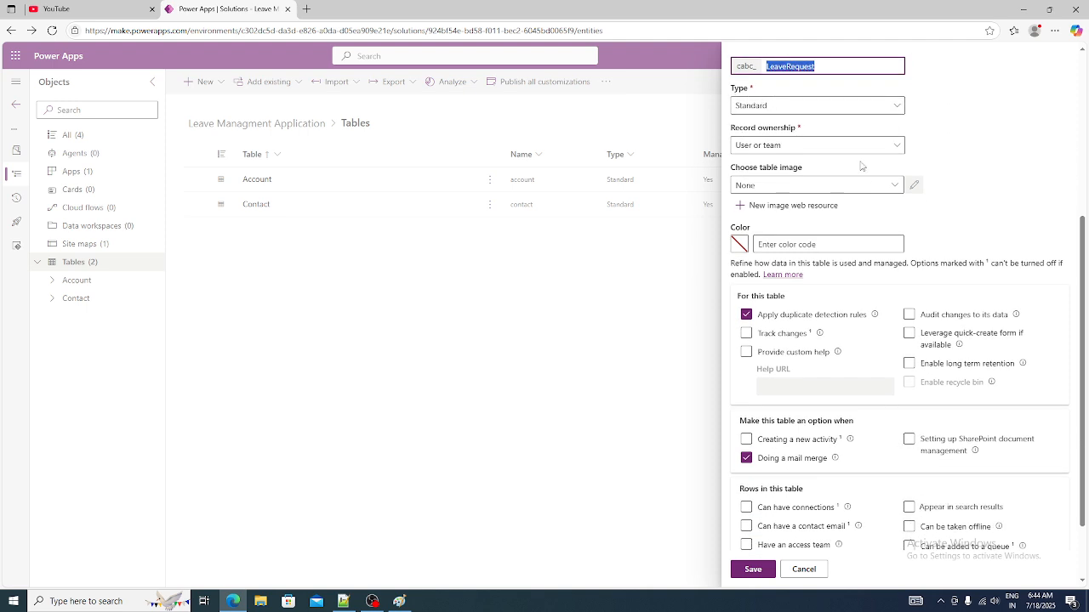
{"action": "scroll", "coordinate": [857, 415], "scroll_direction": "down", "scroll_amount": 1}
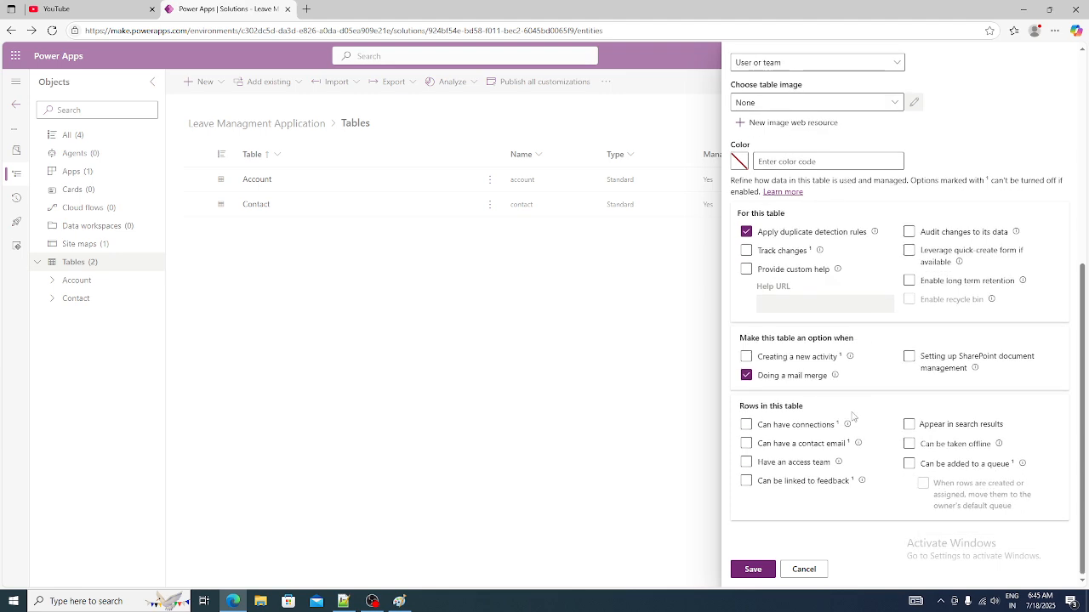
{"action": "scroll", "coordinate": [852, 417], "scroll_direction": "up", "scroll_amount": 4}
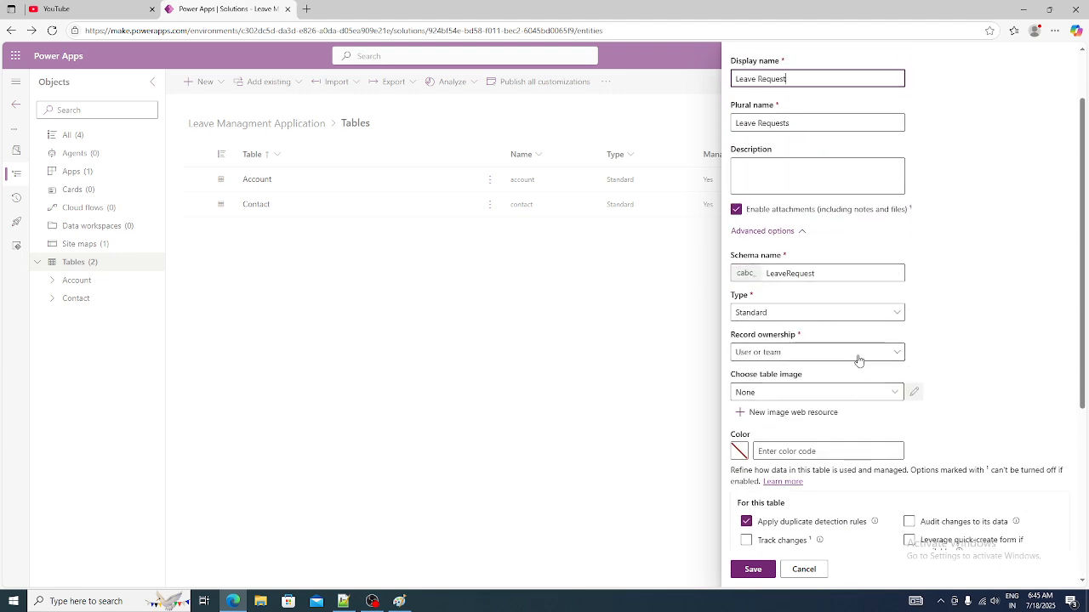
{"action": "scroll", "coordinate": [860, 366], "scroll_direction": "down", "scroll_amount": 2}
{"action": "scroll", "coordinate": [862, 364], "scroll_direction": "down", "scroll_amount": 1}
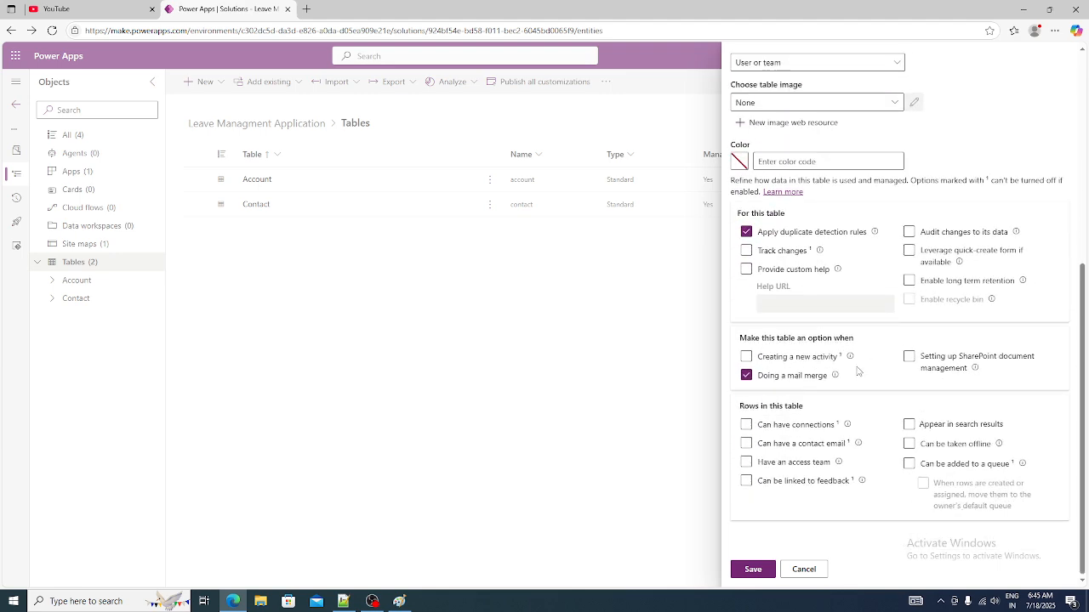
{"action": "scroll", "coordinate": [857, 372], "scroll_direction": "up", "scroll_amount": 4}
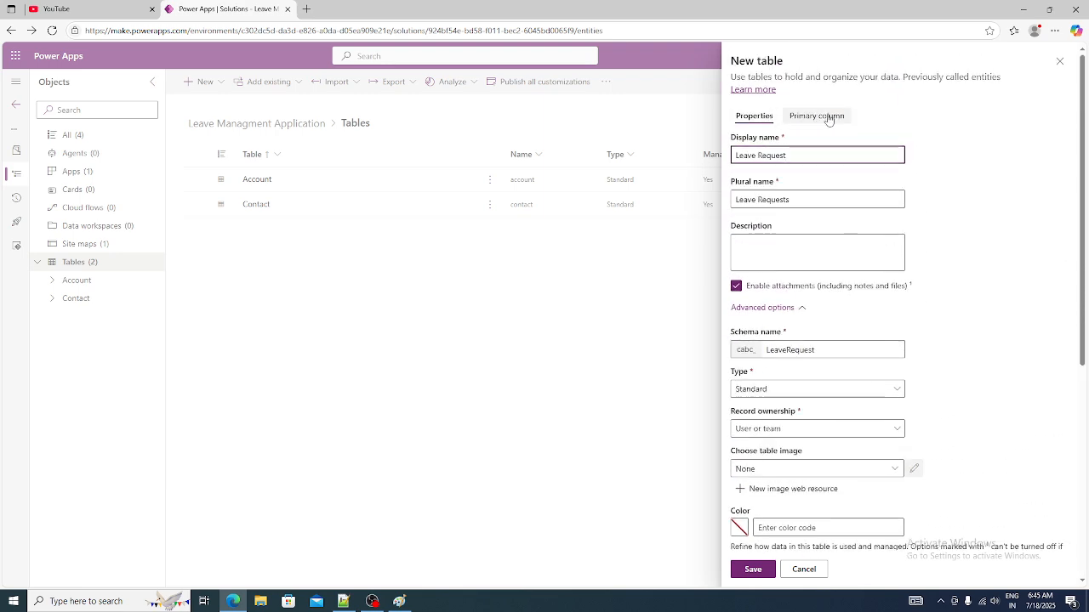
Step: Open the new table's primary column settings and inspect the column's display name
{"action": "left_click", "coordinate": [828, 117]}
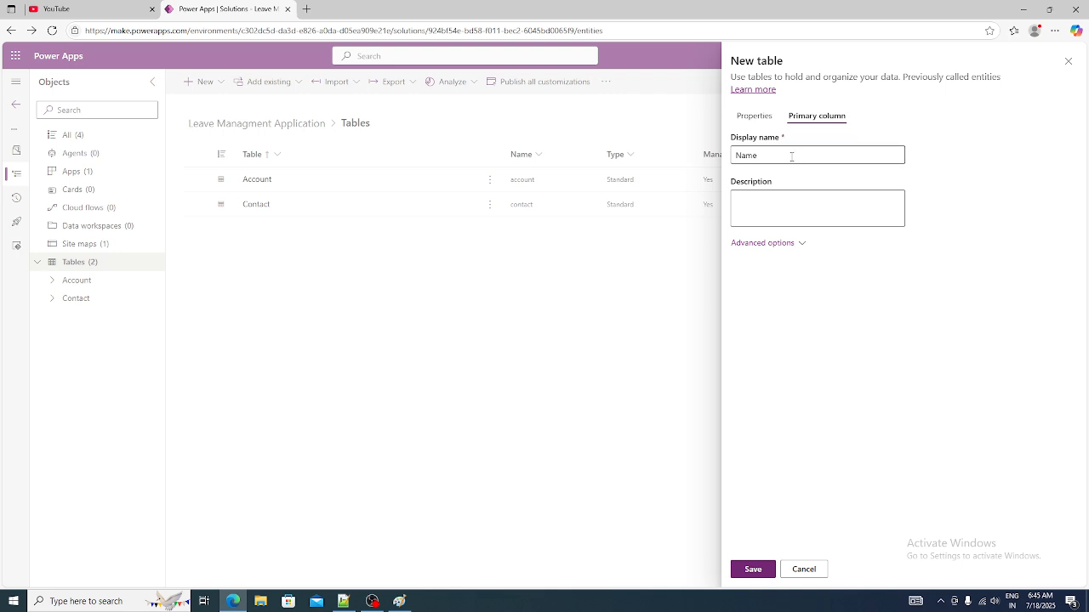
{"action": "double_click", "coordinate": [791, 156]}
{"action": "left_click", "coordinate": [955, 154]}
{"action": "left_click", "coordinate": [764, 156]}
{"action": "double_click", "coordinate": [748, 159]}
{"action": "left_click", "coordinate": [965, 152]}
Step: Switch to Notepad++ to examine the planned Leave Request columns, especially Title, and return to Power Apps
{"action": "left_click", "coordinate": [345, 604]}
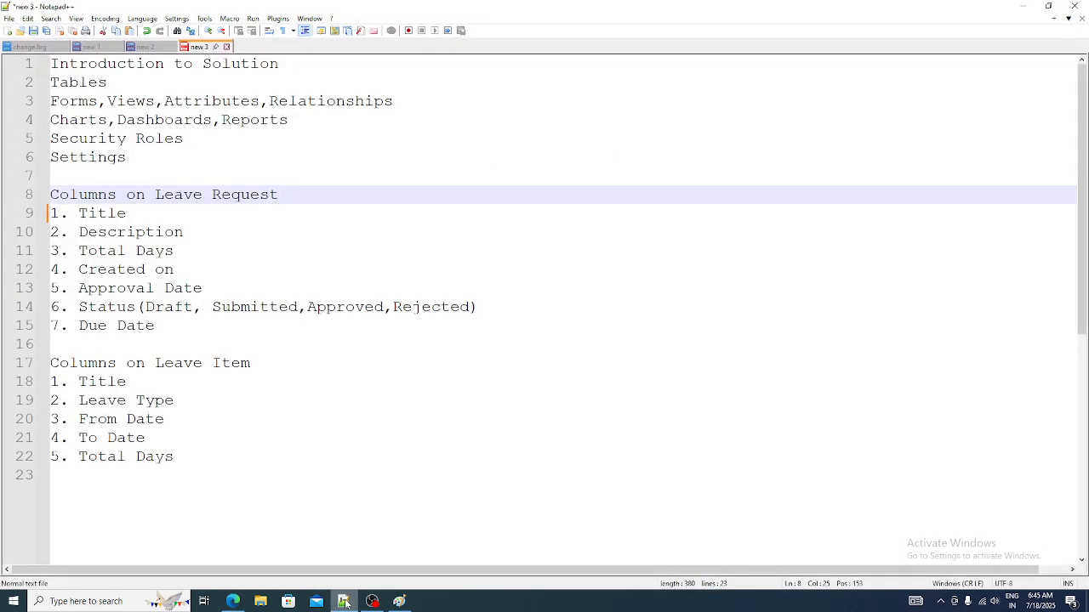
{"action": "double_click", "coordinate": [129, 213]}
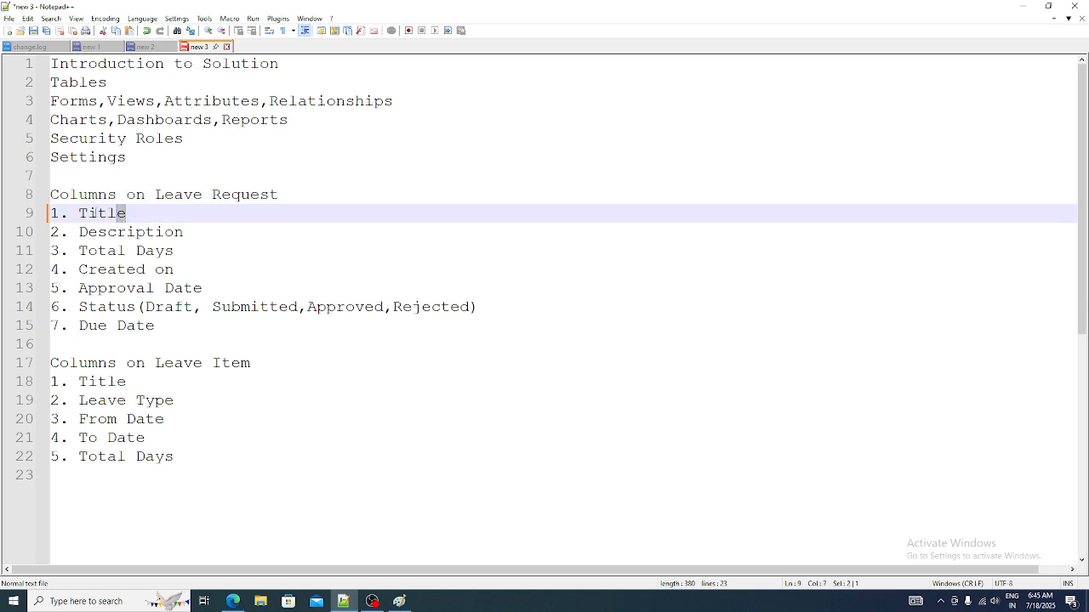
{"action": "left_click", "coordinate": [153, 220]}
{"action": "left_click_drag", "start_coordinate": [146, 194], "coordinate": [296, 195]}
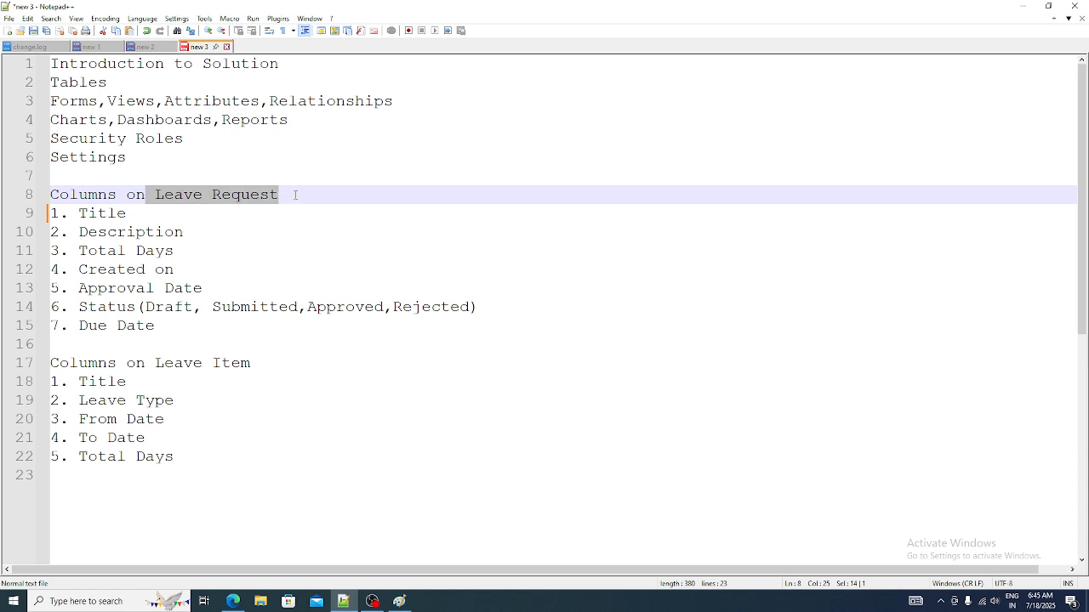
{"action": "left_click", "coordinate": [171, 224]}
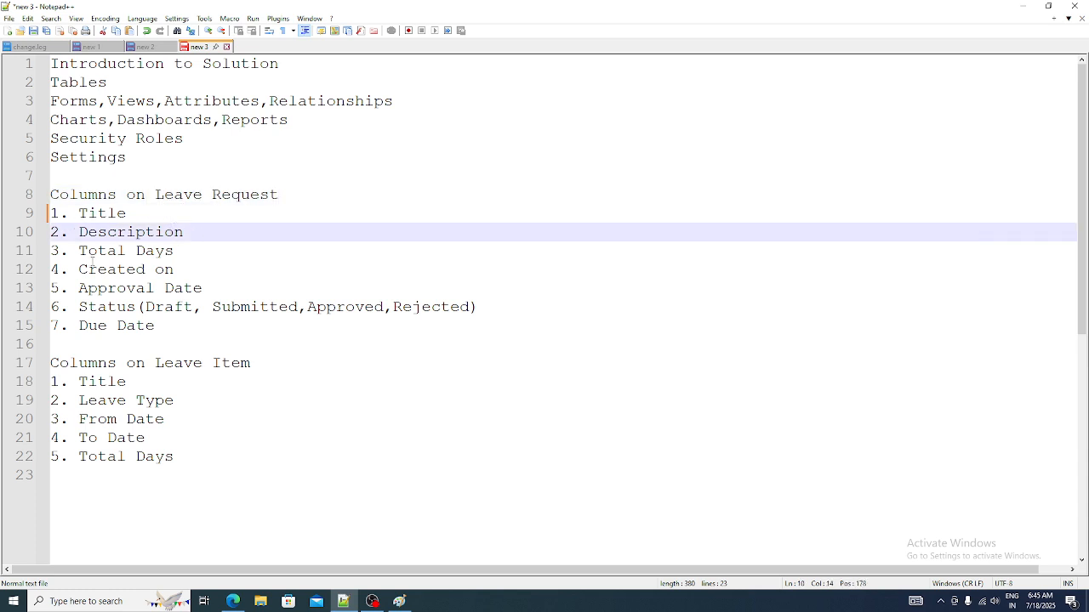
{"action": "left_click", "coordinate": [227, 250]}
{"action": "left_click_drag", "start_coordinate": [130, 213], "coordinate": [78, 214]}
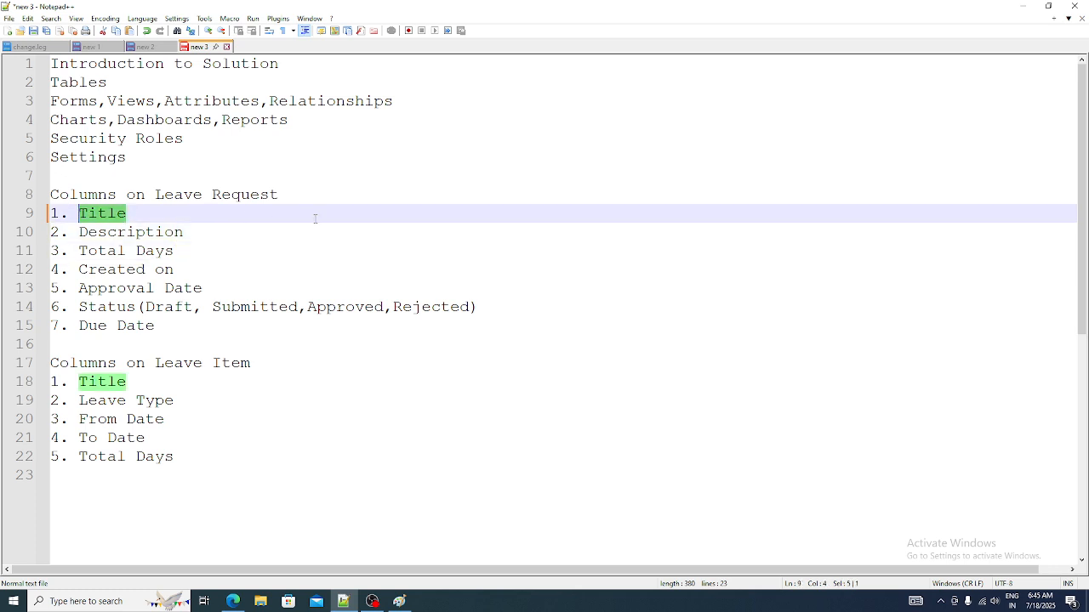
{"action": "key", "text": "alt+Tab"}
{"action": "key", "text": "alt+Tab"}
{"action": "key", "text": "alt+Tab"}
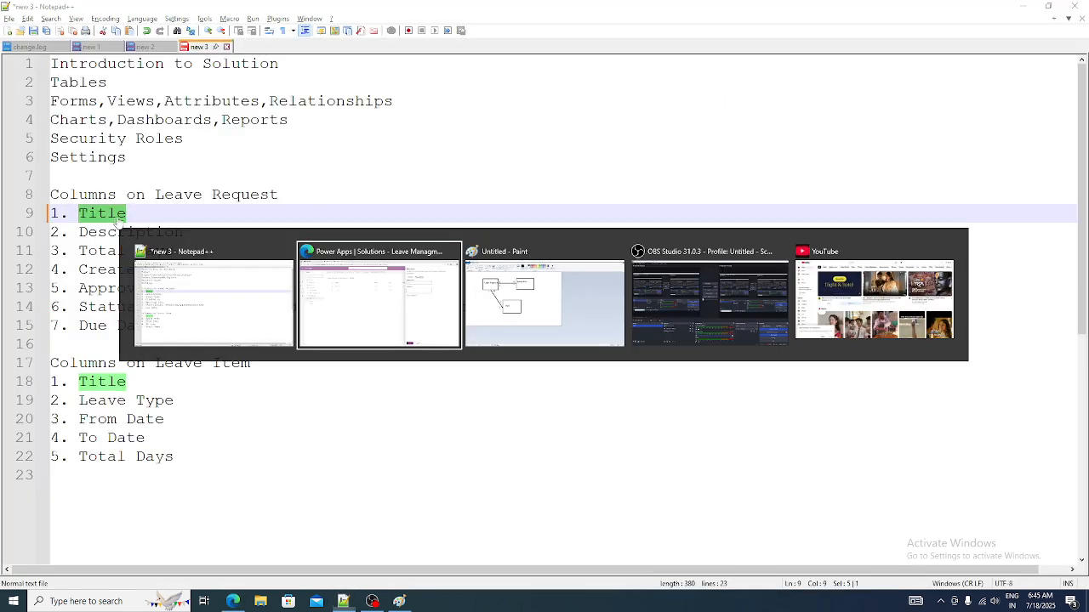
Step: Set the primary column's display name to Title and check its advanced options
{"action": "double_click", "coordinate": [748, 154]}
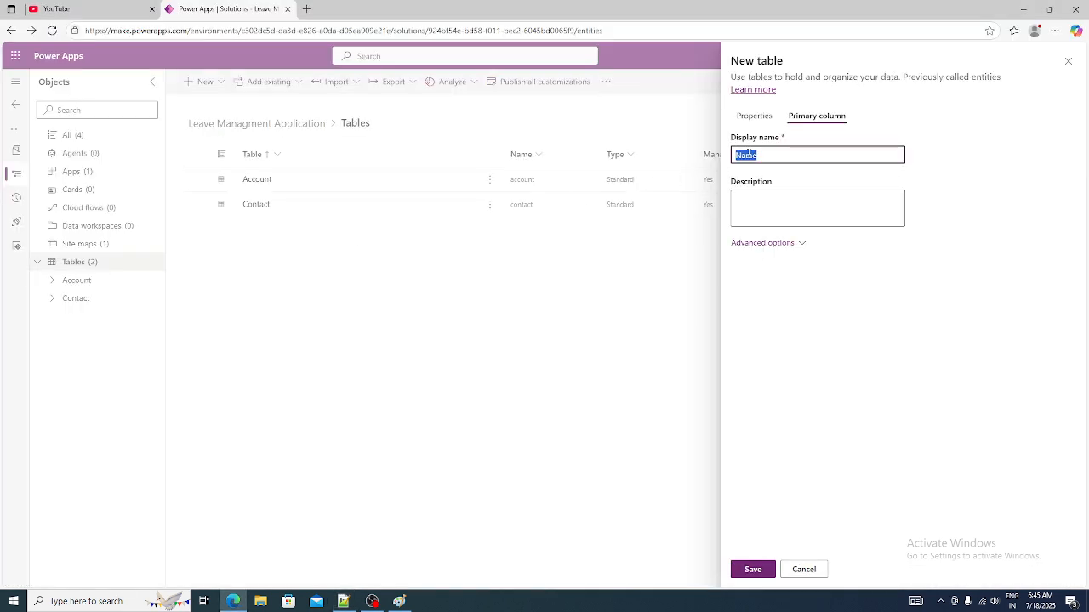
{"action": "type", "text": "Title"}
{"action": "left_click", "coordinate": [983, 153]}
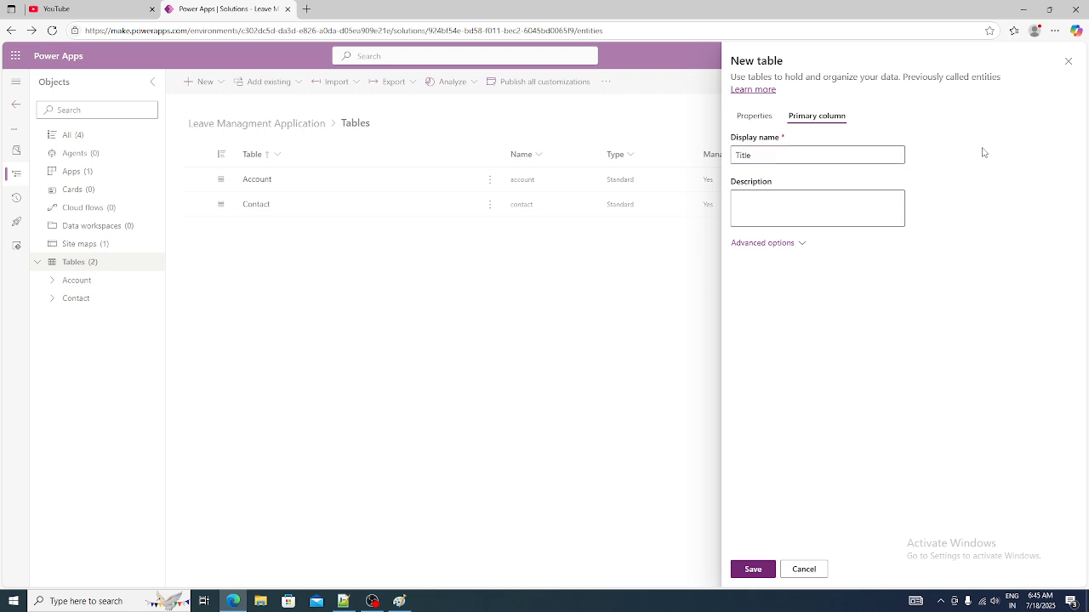
{"action": "left_click", "coordinate": [797, 244]}
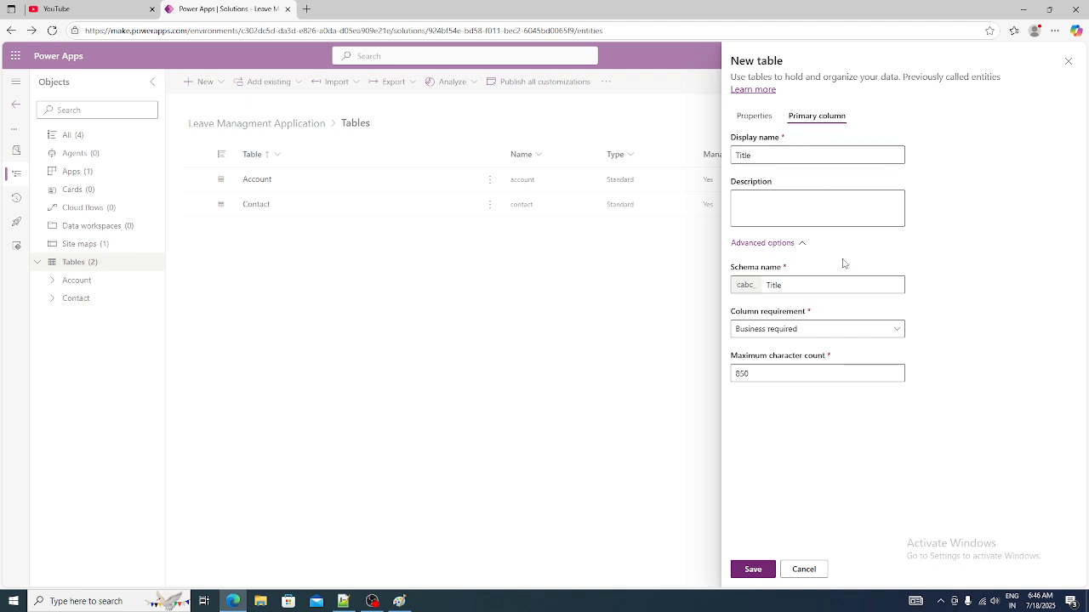
{"action": "left_click", "coordinate": [791, 244]}
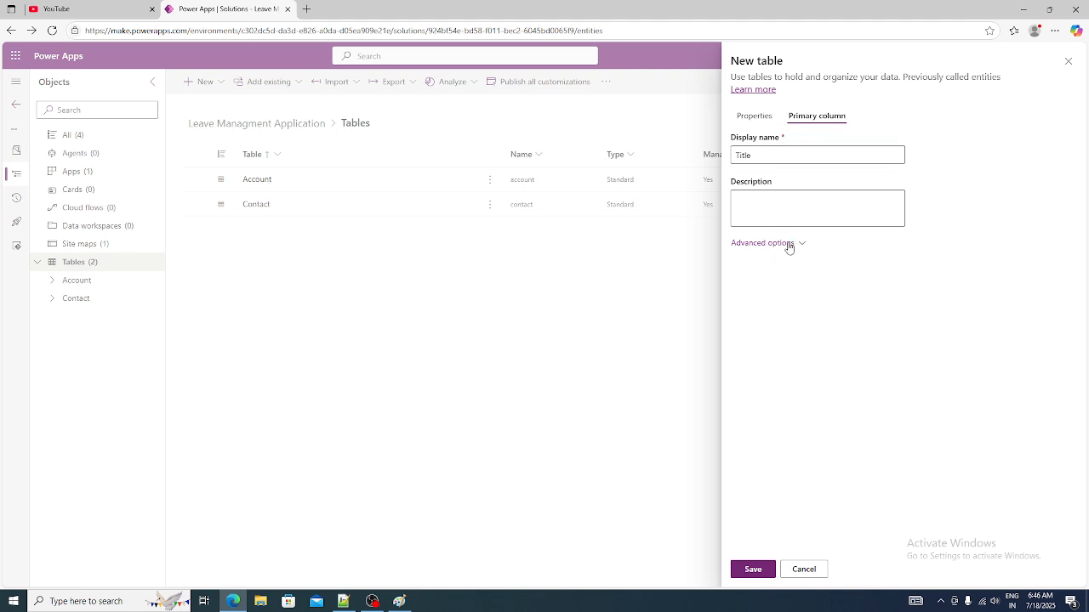
Step: Review the Title primary column's advanced options, including schema name, column requirement and maximum character count
{"action": "left_click", "coordinate": [790, 243]}
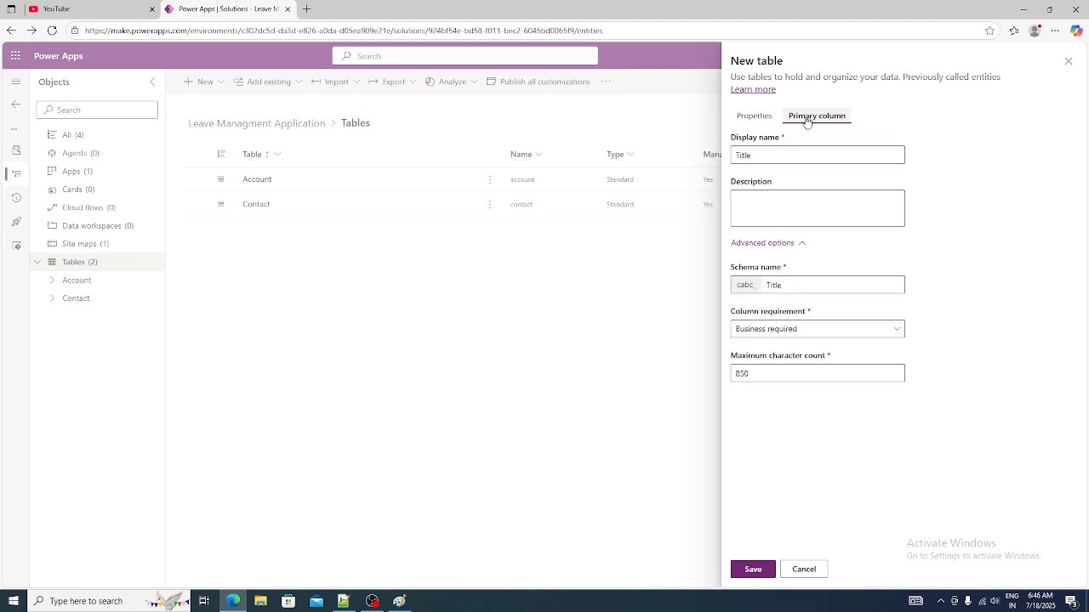
{"action": "left_click", "coordinate": [756, 115]}
{"action": "left_click", "coordinate": [803, 118]}
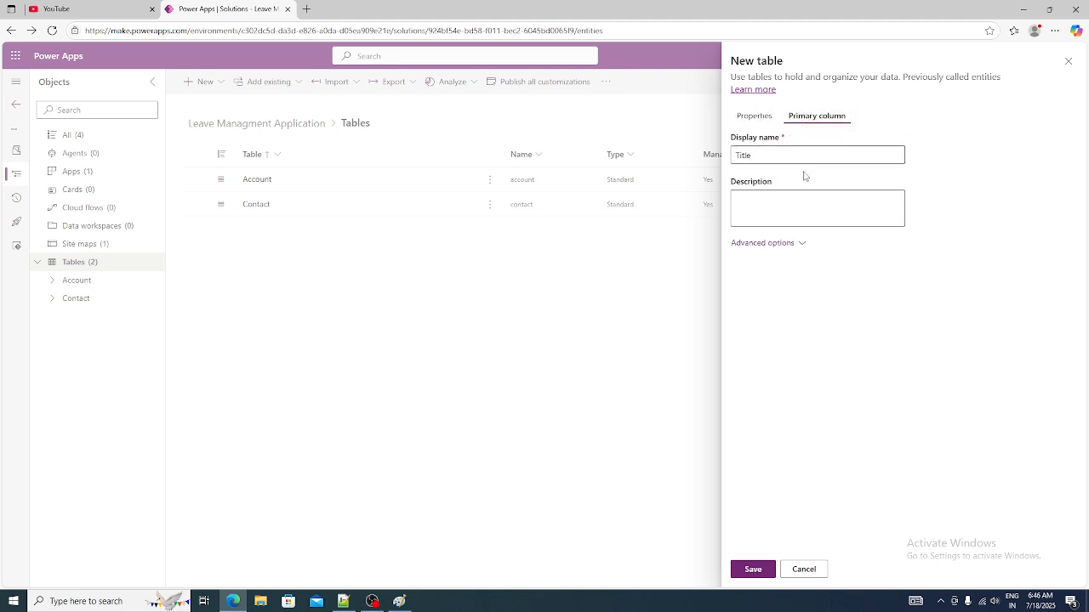
{"action": "left_click", "coordinate": [790, 243]}
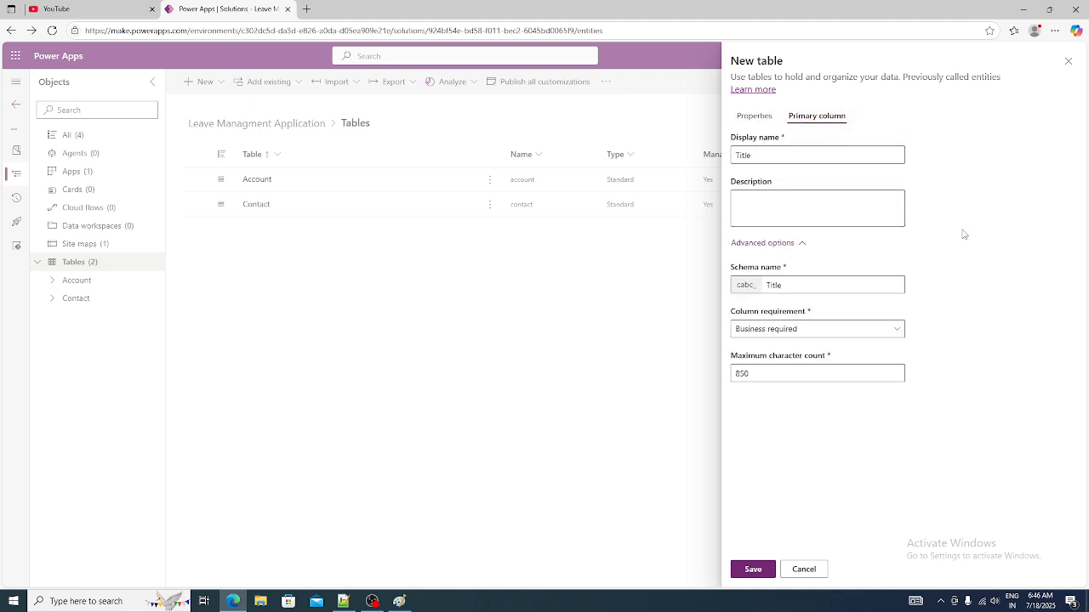
Step: Open the Leave Managment Application solution from make.powerapps.com in a second browser tab, leaving the new table form open
{"action": "left_click", "coordinate": [307, 10]}
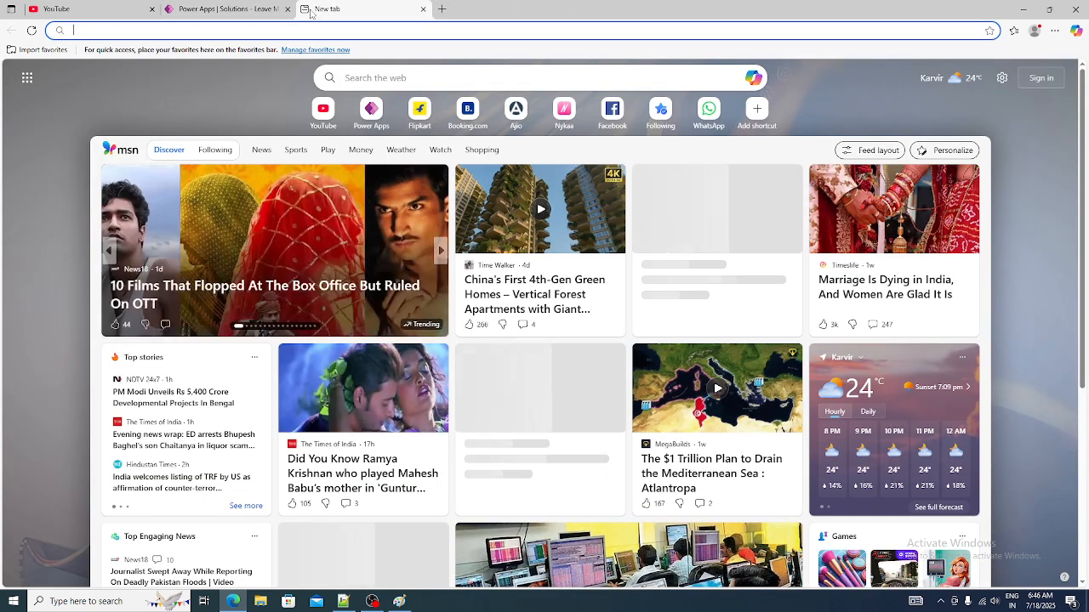
{"action": "type", "text": "make"}
{"action": "key", "text": "Return"}
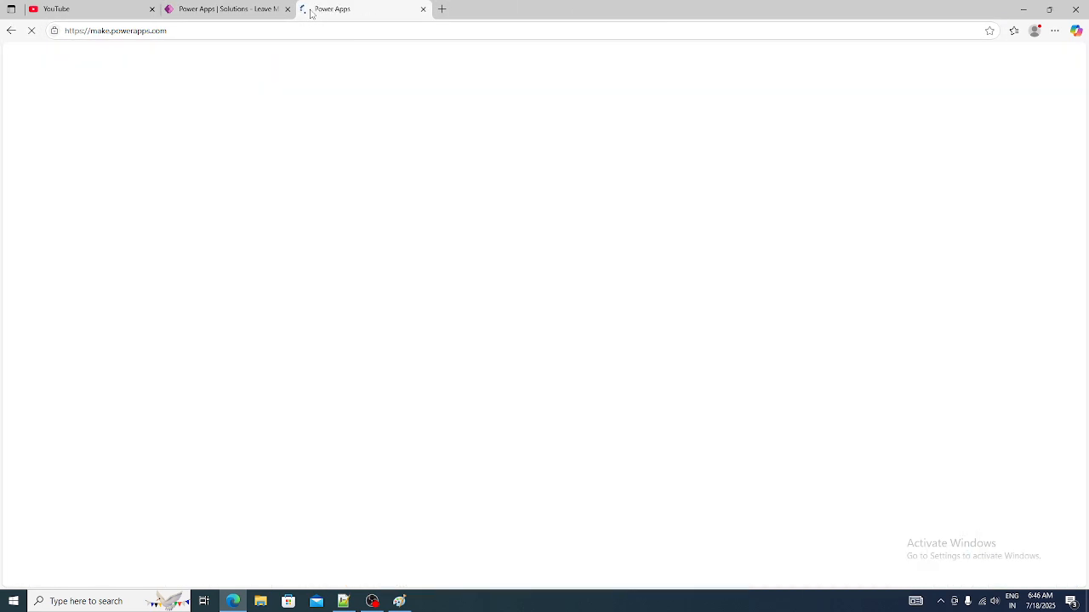
{"action": "left_click", "coordinate": [241, 10]}
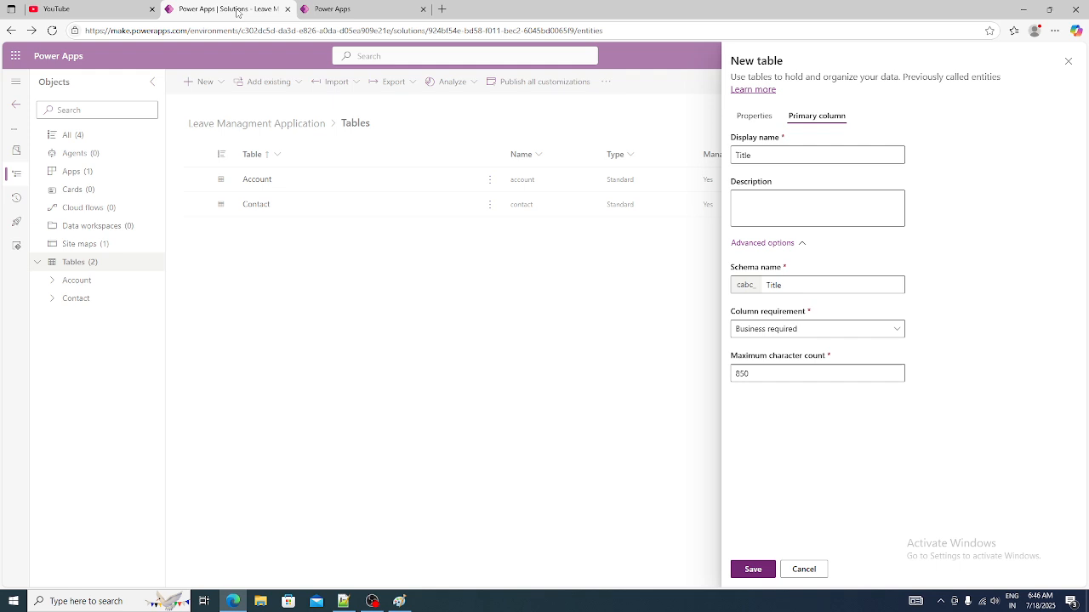
{"action": "left_click", "coordinate": [367, 8]}
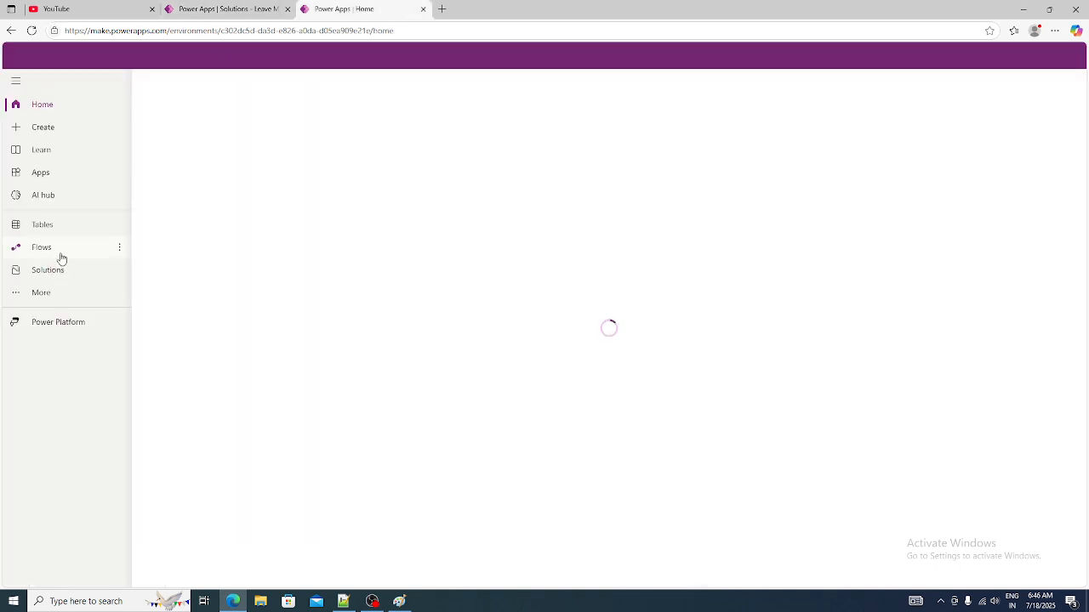
{"action": "left_click", "coordinate": [48, 276]}
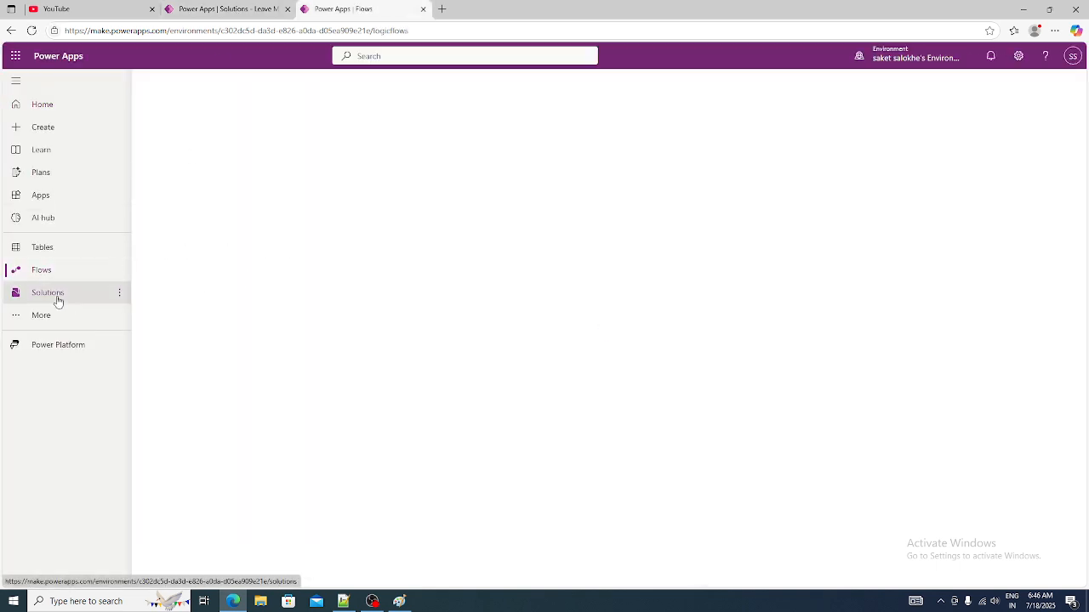
{"action": "left_click", "coordinate": [58, 299]}
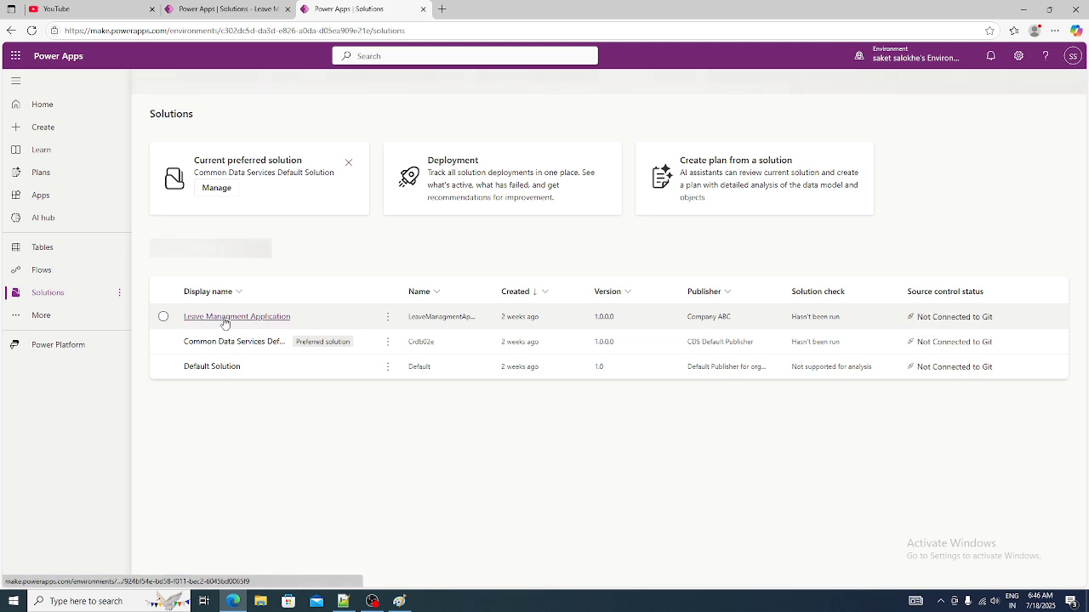
{"action": "left_click", "coordinate": [224, 316]}
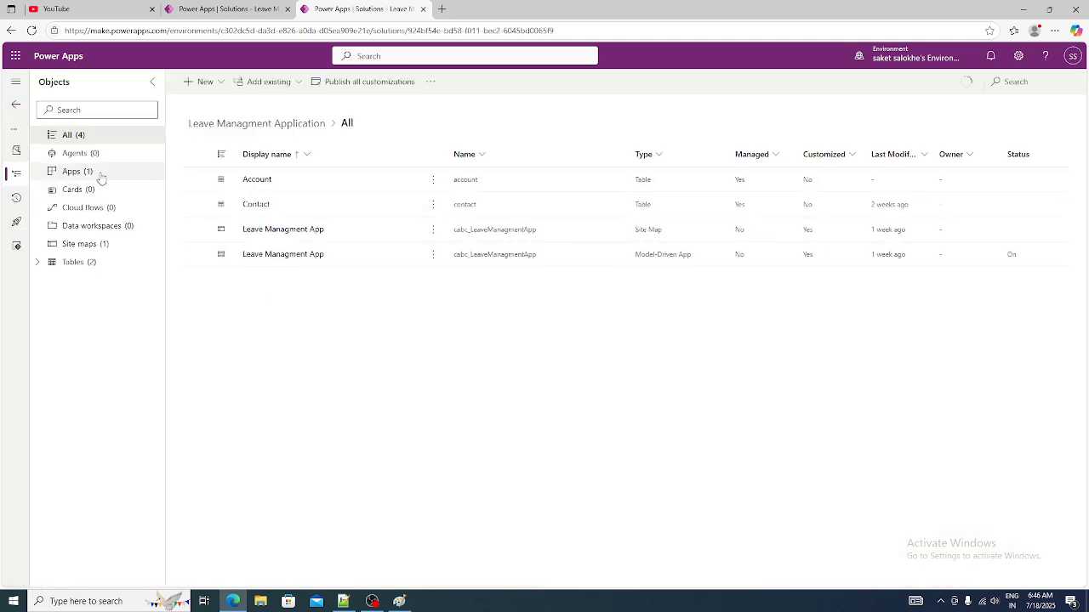
Step: Play the model-driven Leave Managment App from the solution's apps and bring the running app into view
{"action": "left_click", "coordinate": [99, 173]}
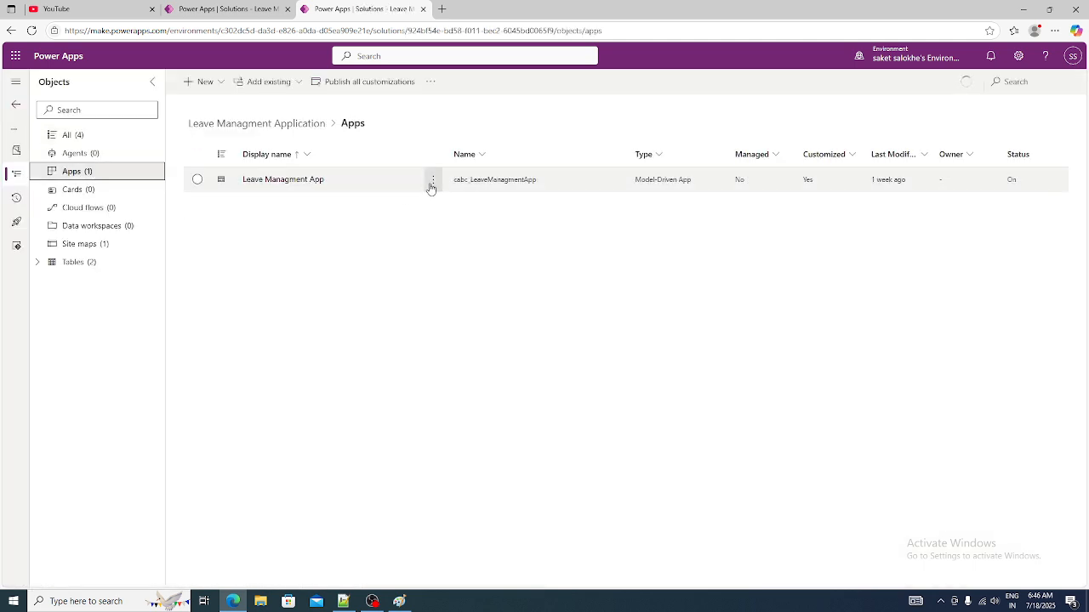
{"action": "left_click", "coordinate": [431, 185]}
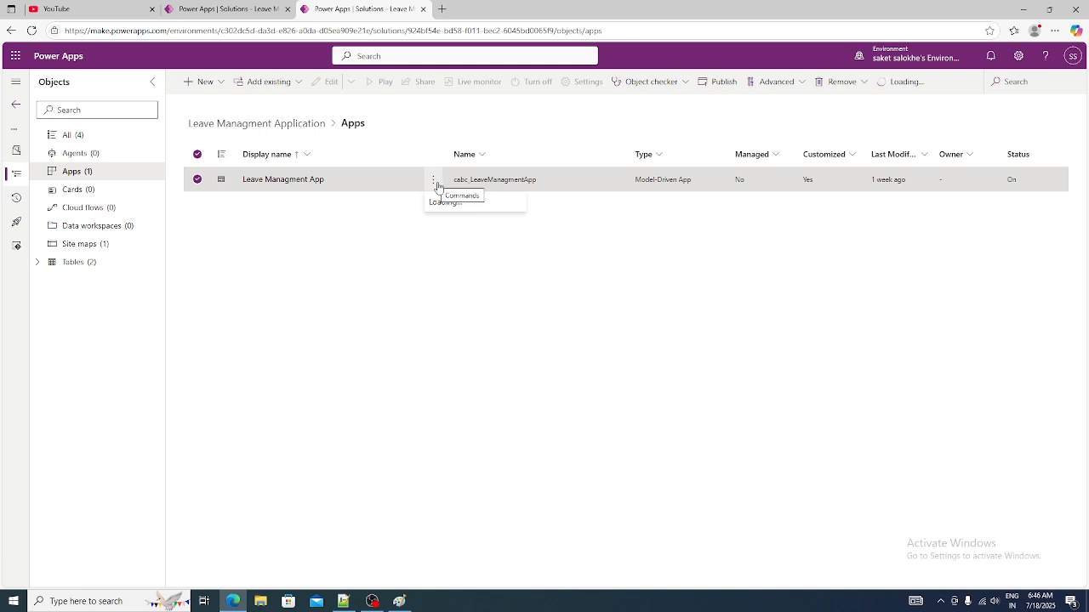
{"action": "left_click", "coordinate": [431, 186]}
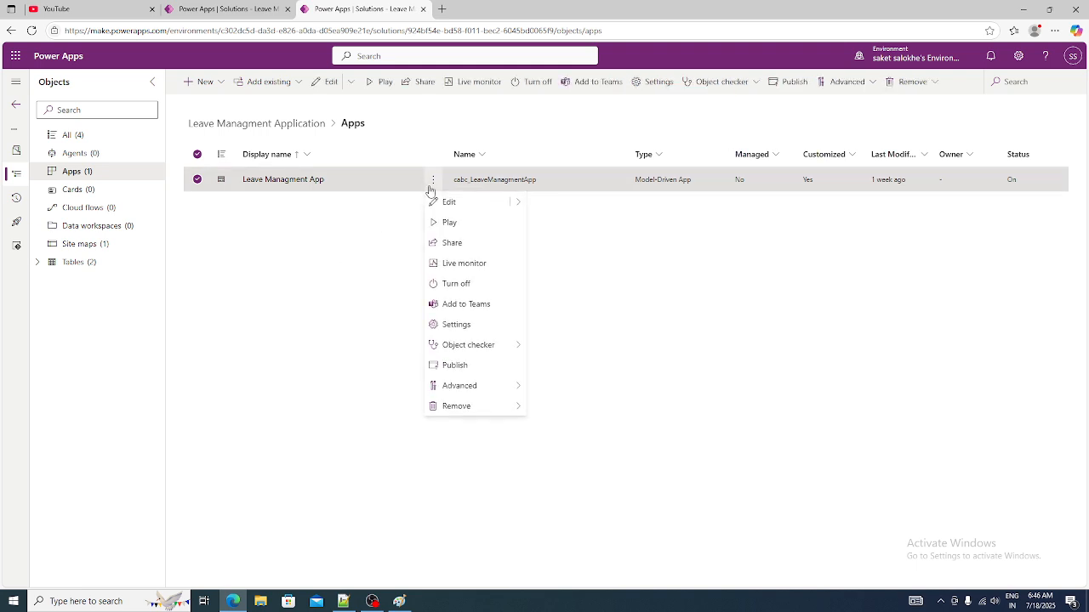
{"action": "left_click", "coordinate": [439, 223]}
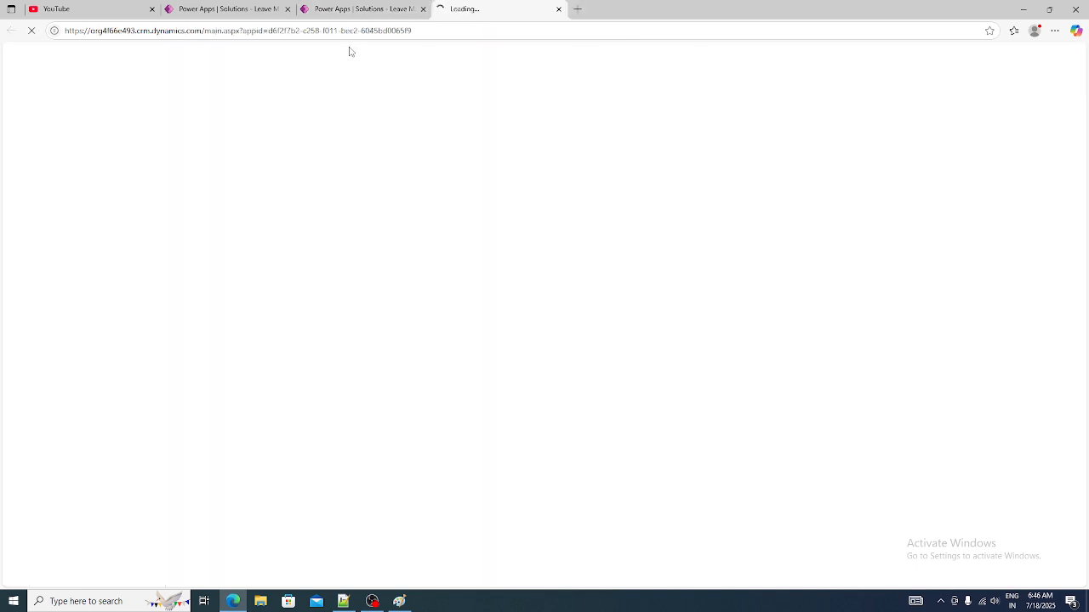
{"action": "left_click", "coordinate": [227, 7]}
{"action": "left_click", "coordinate": [366, 9]}
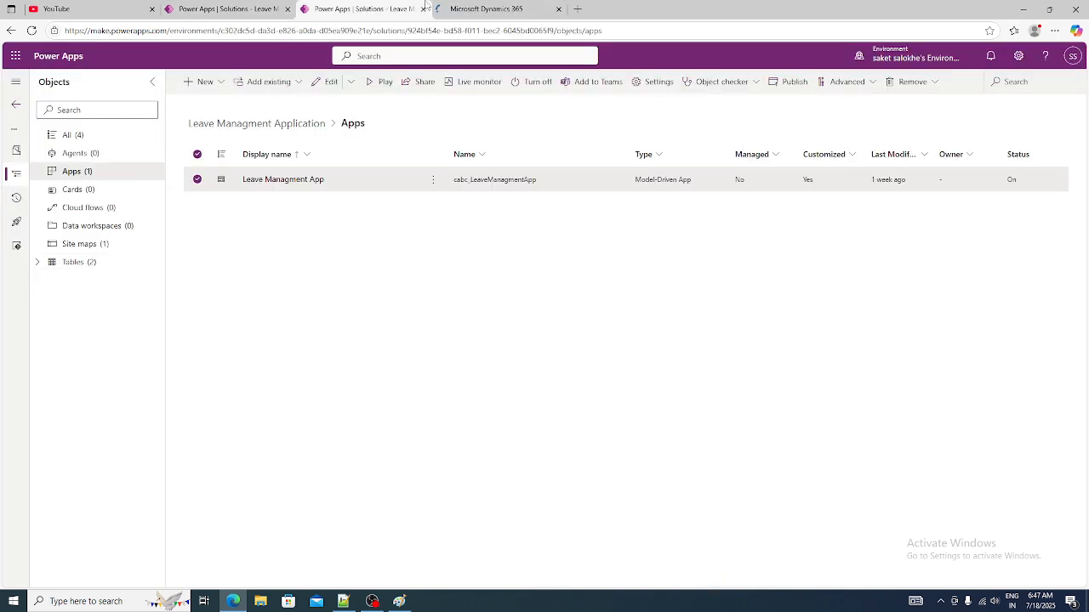
{"action": "left_click", "coordinate": [483, 7]}
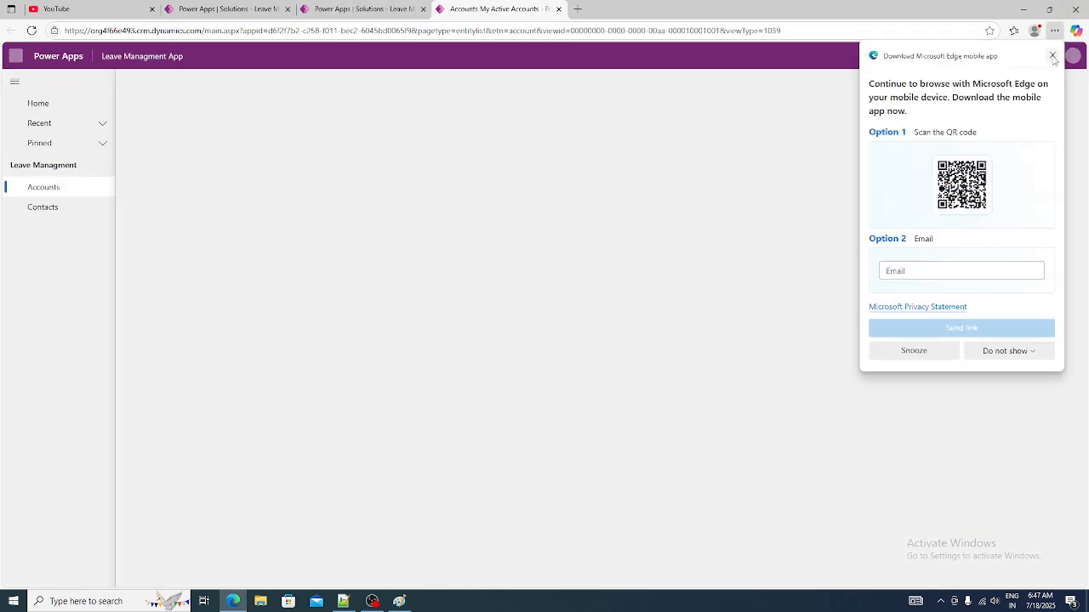
Step: Dismiss the Edge mobile app promotion and show the Accounts list in the Leave Managment App
{"action": "left_click", "coordinate": [1052, 56]}
{"action": "left_click", "coordinate": [39, 193]}
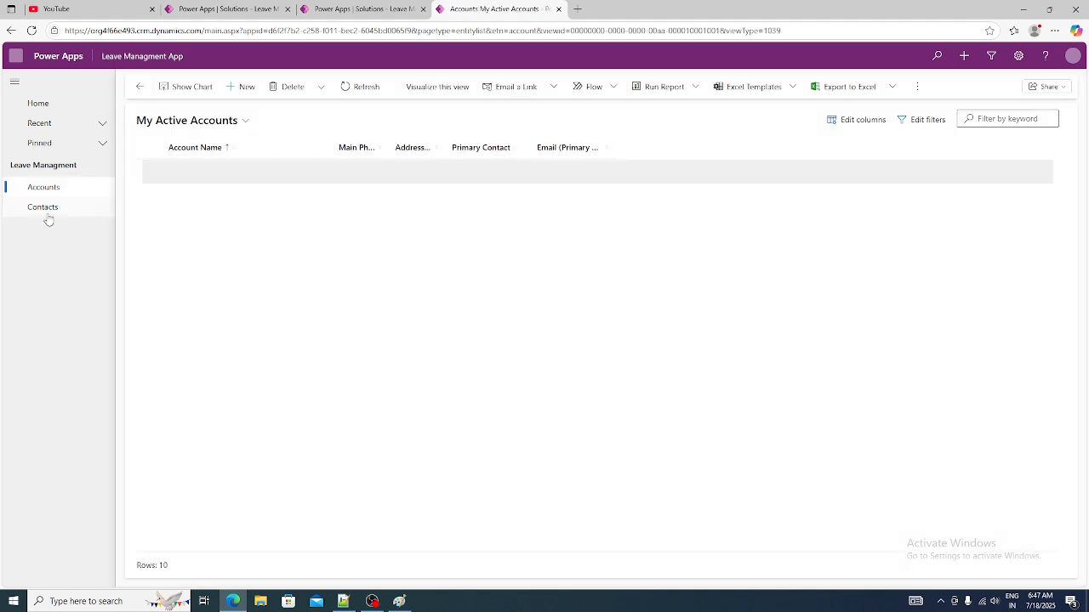
{"action": "left_click", "coordinate": [46, 214]}
{"action": "left_click_drag", "start_coordinate": [45, 189], "coordinate": [47, 194]}
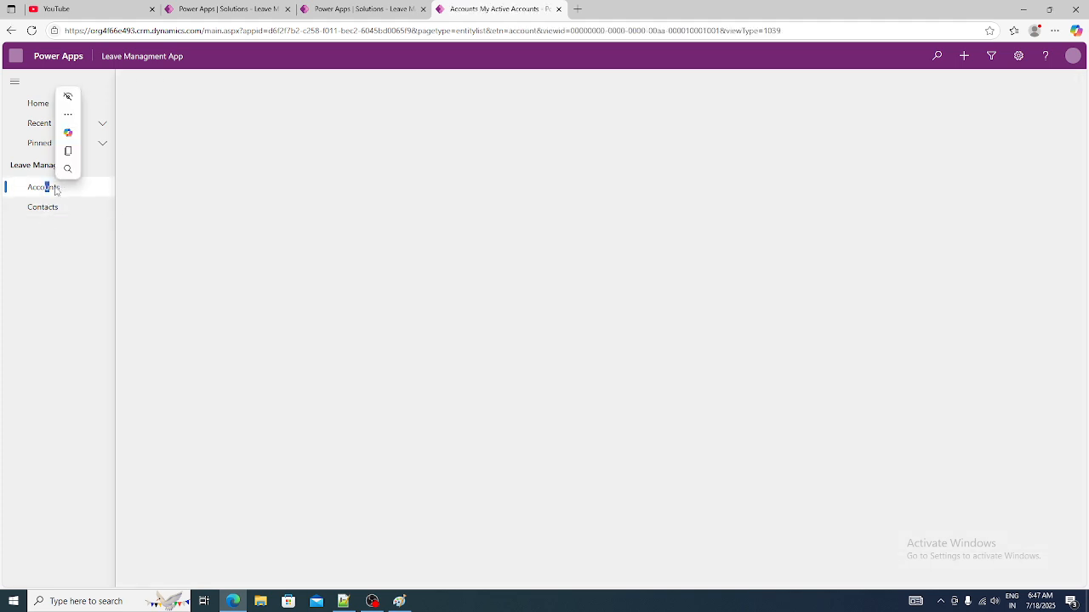
{"action": "left_click", "coordinate": [55, 190]}
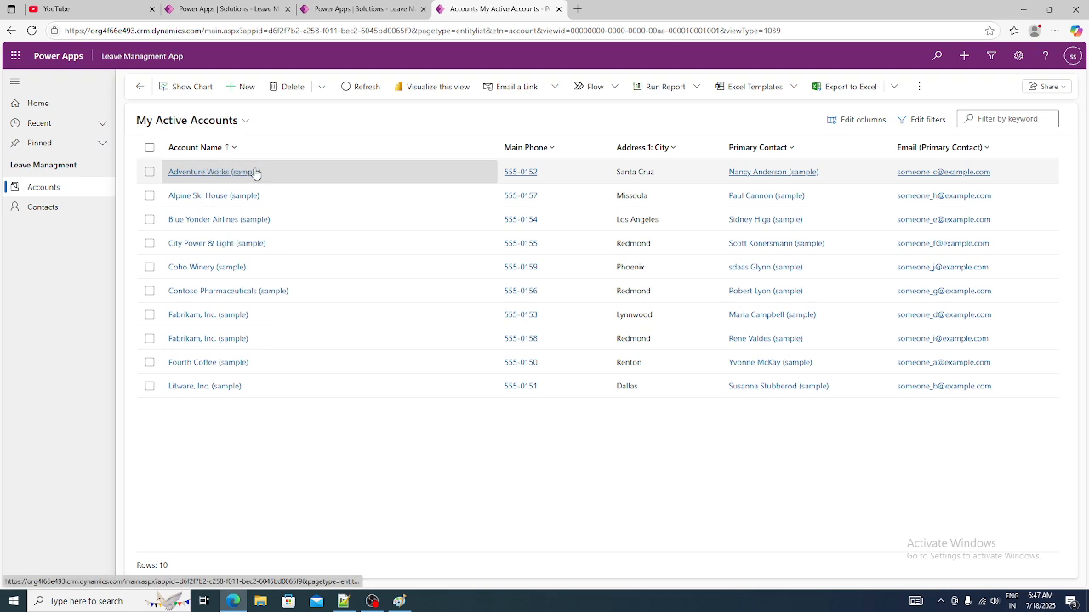
Step: Open the Adventure Works (sample) account from My Active Accounts and examine how its primary name heads the form
{"action": "left_click", "coordinate": [198, 142]}
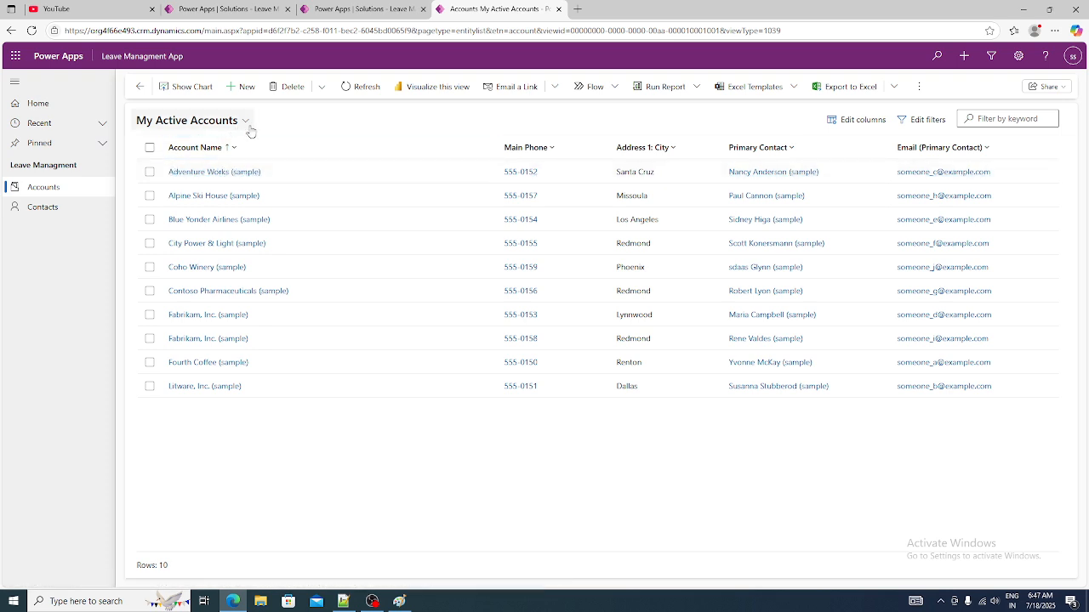
{"action": "left_click", "coordinate": [229, 174]}
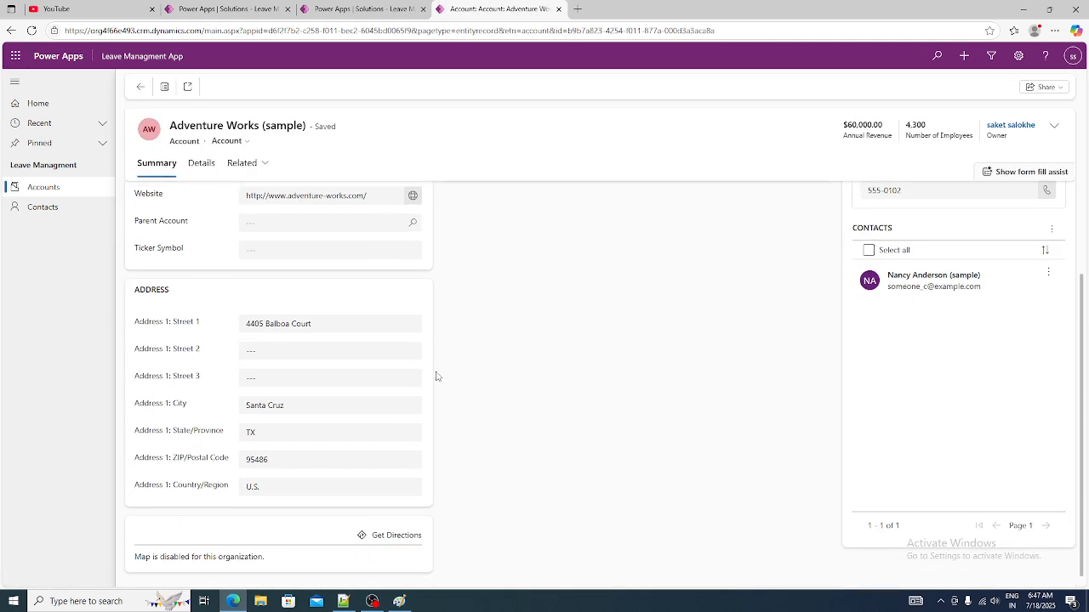
{"action": "left_click_drag", "start_coordinate": [170, 126], "coordinate": [262, 132]}
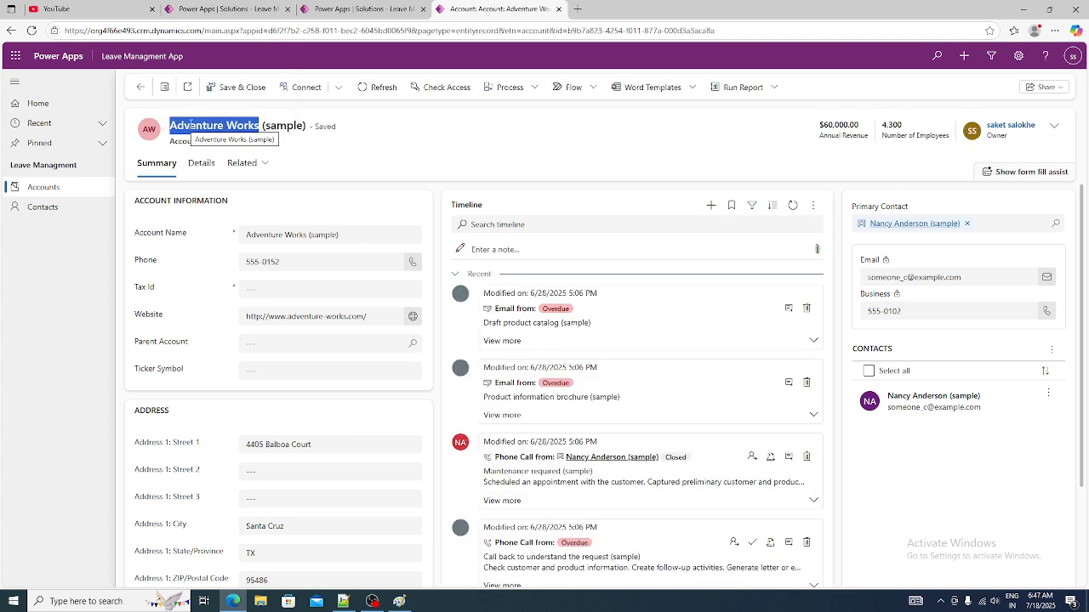
{"action": "left_click", "coordinate": [227, 115]}
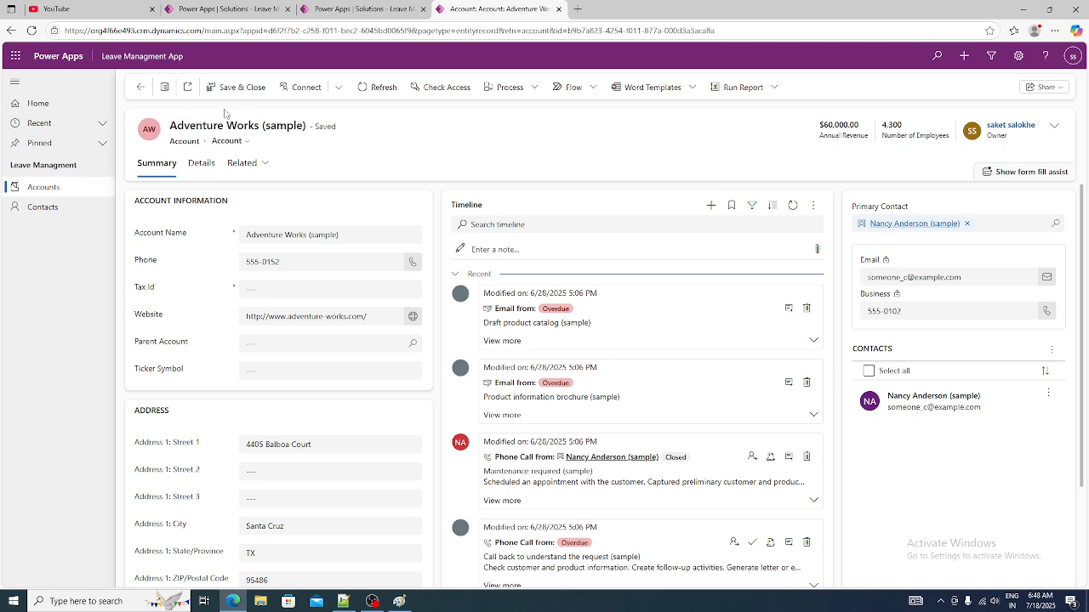
Step: Return to the new table form and examine the primary column's display name, description and schema name
{"action": "left_click", "coordinate": [218, 8]}
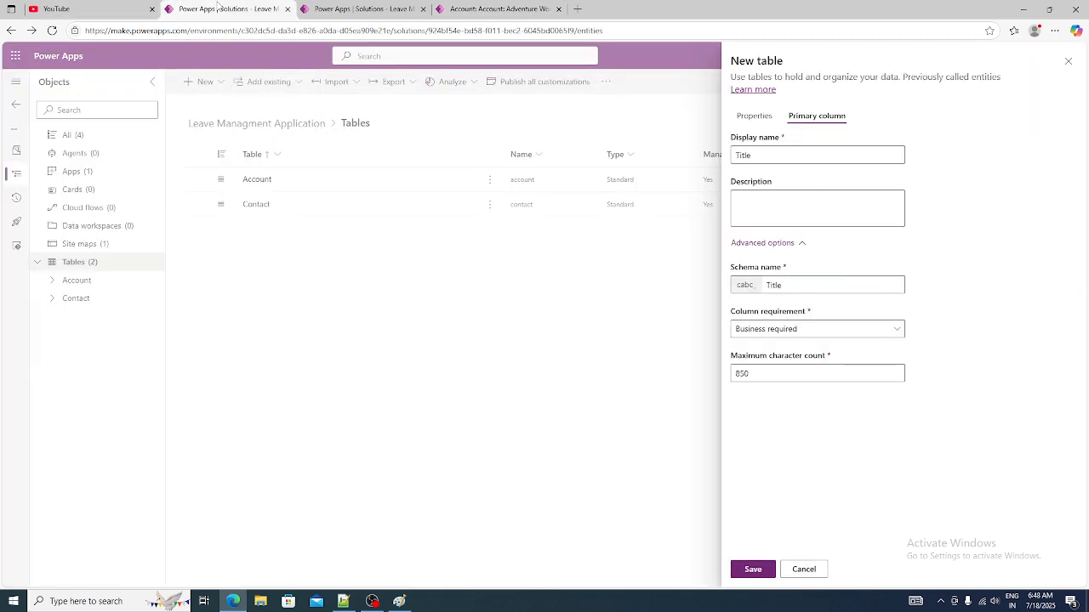
{"action": "left_click", "coordinate": [772, 155]}
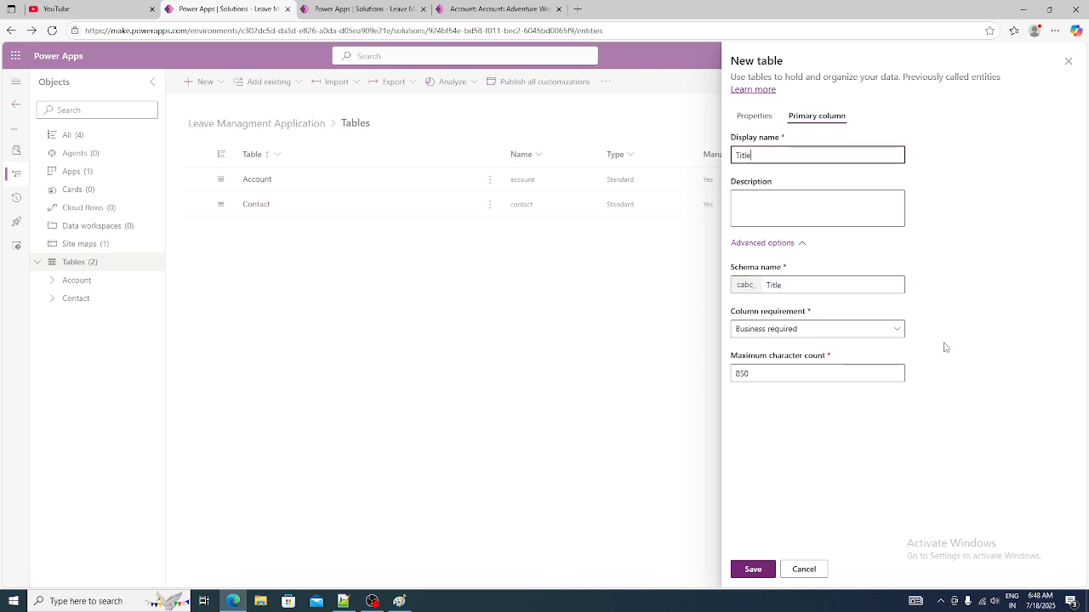
{"action": "left_click", "coordinate": [784, 209]}
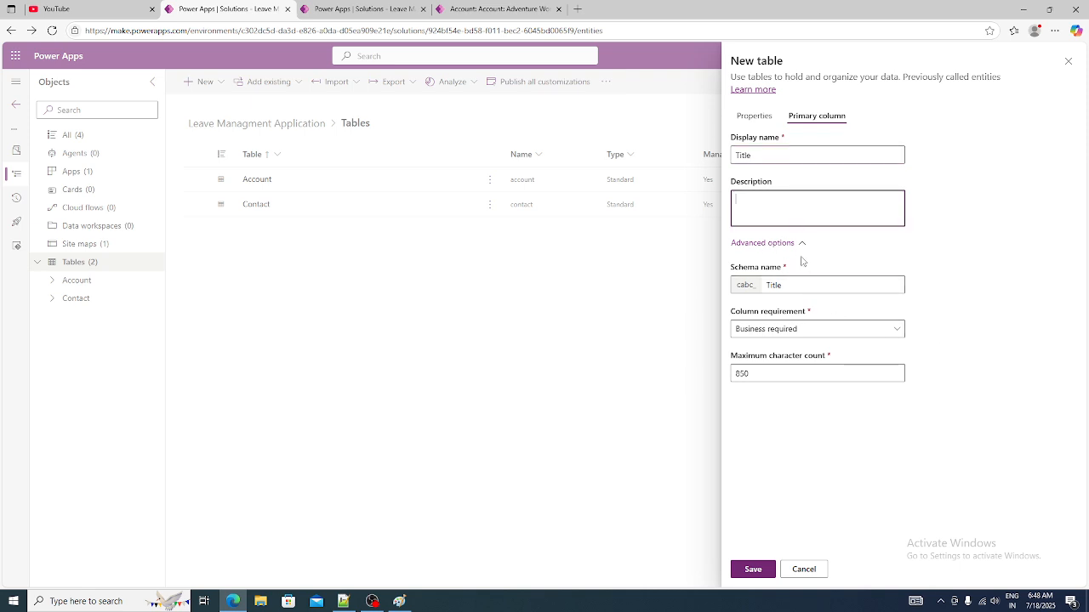
{"action": "left_click", "coordinate": [808, 287]}
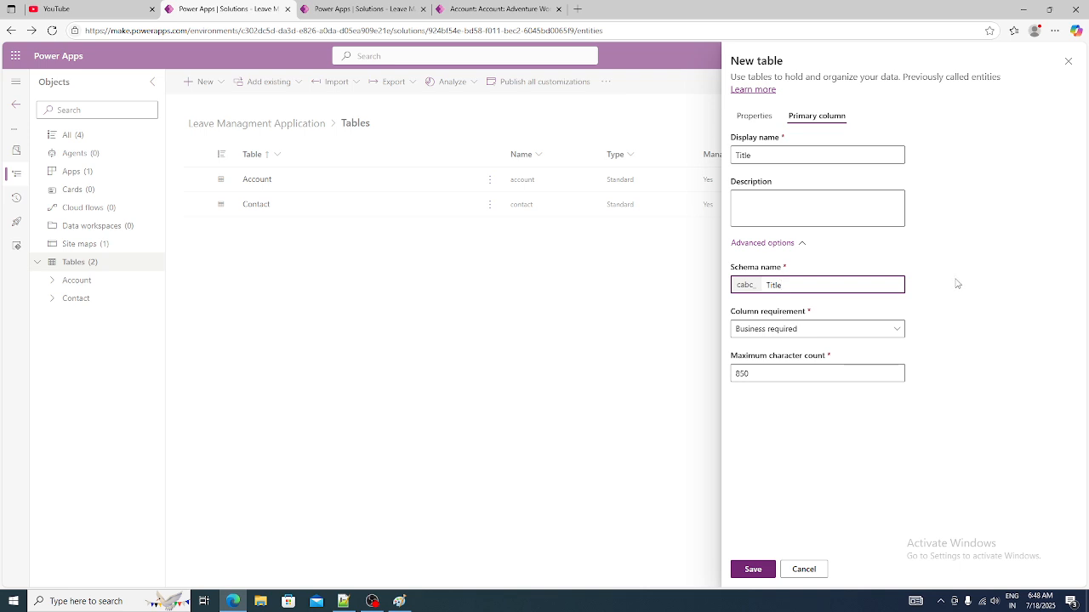
Step: Try Optional as the Title column's requirement, and restore it to Business required
{"action": "left_click", "coordinate": [870, 337]}
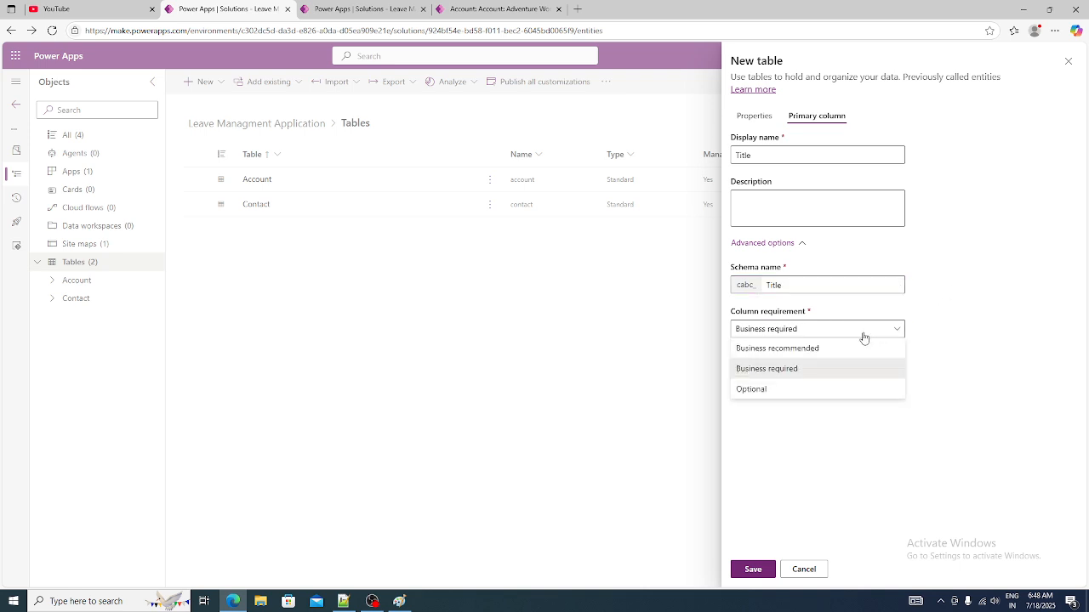
{"action": "left_click", "coordinate": [797, 389]}
{"action": "left_click", "coordinate": [821, 337]}
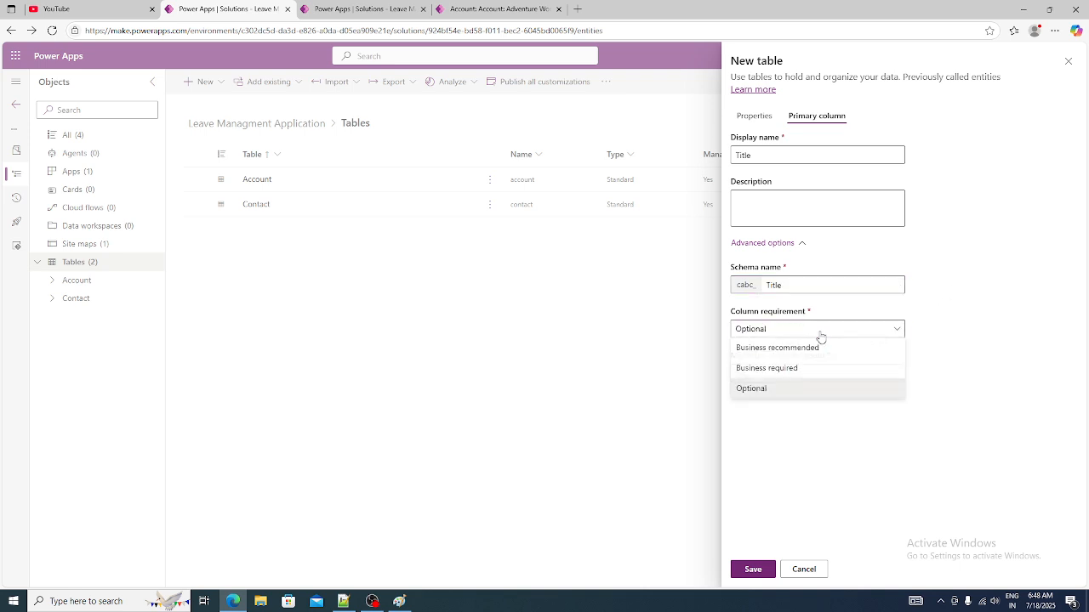
{"action": "left_click", "coordinate": [790, 375]}
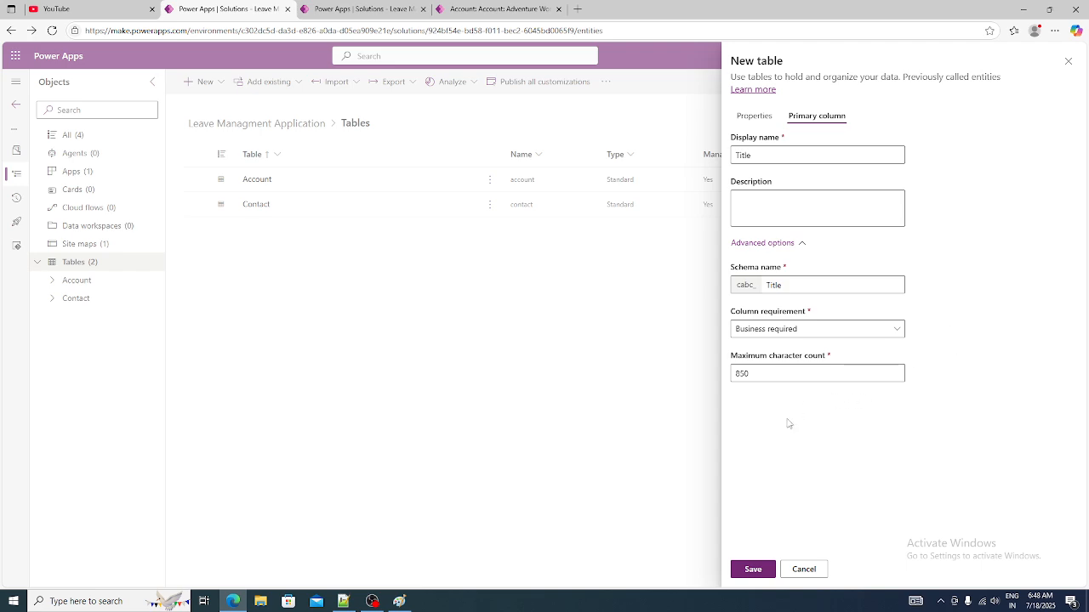
Step: Go back to the running Leave Managment App and return from the account record to the My Active Accounts list
{"action": "left_click", "coordinate": [494, 9]}
{"action": "left_click", "coordinate": [351, 8]}
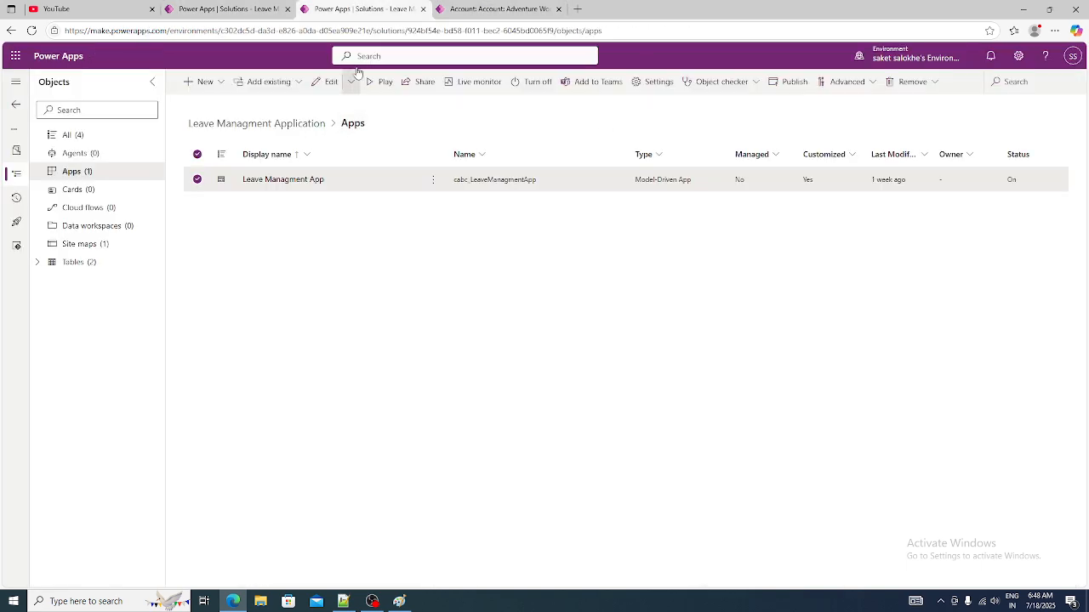
{"action": "left_click", "coordinate": [476, 10]}
{"action": "left_click", "coordinate": [140, 87]}
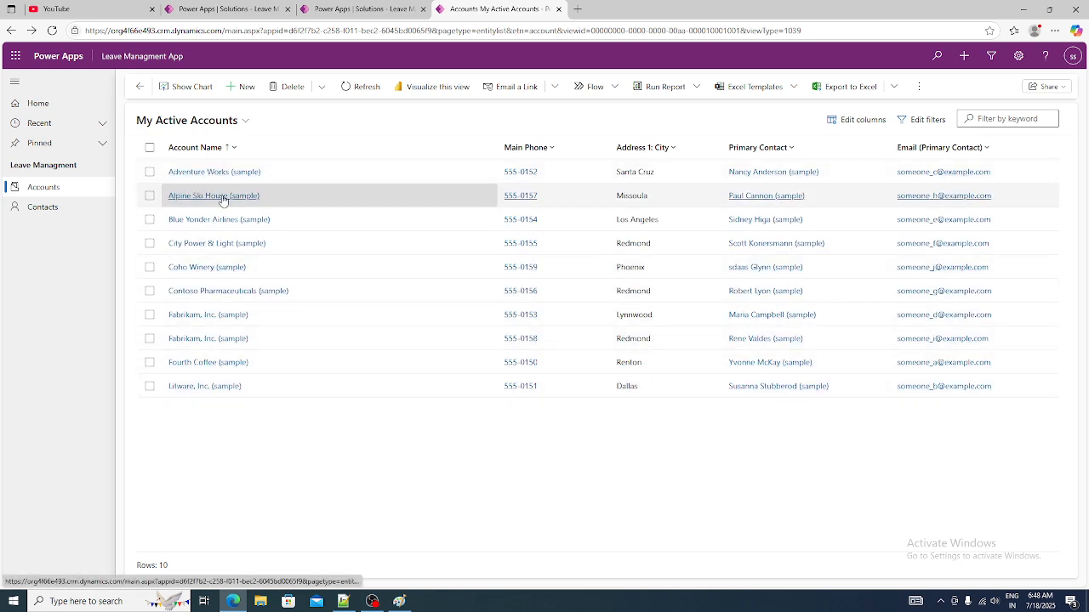
Step: Recheck the new table's column requirement choices without changing them, and switch to the solution's Apps list
{"action": "left_click", "coordinate": [367, 9]}
{"action": "left_click", "coordinate": [166, 7]}
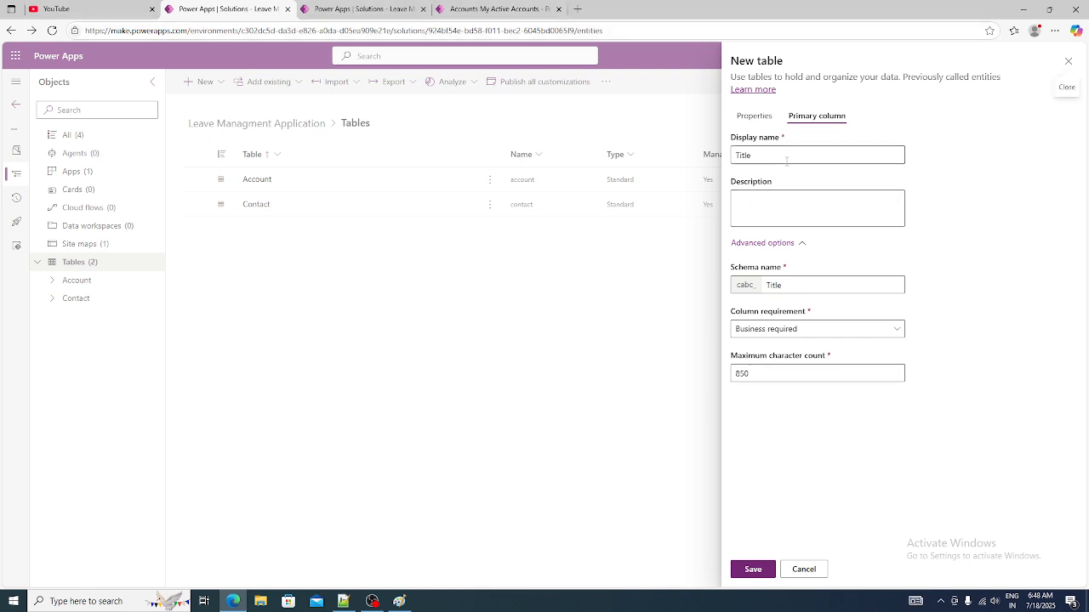
{"action": "left_click", "coordinate": [797, 333]}
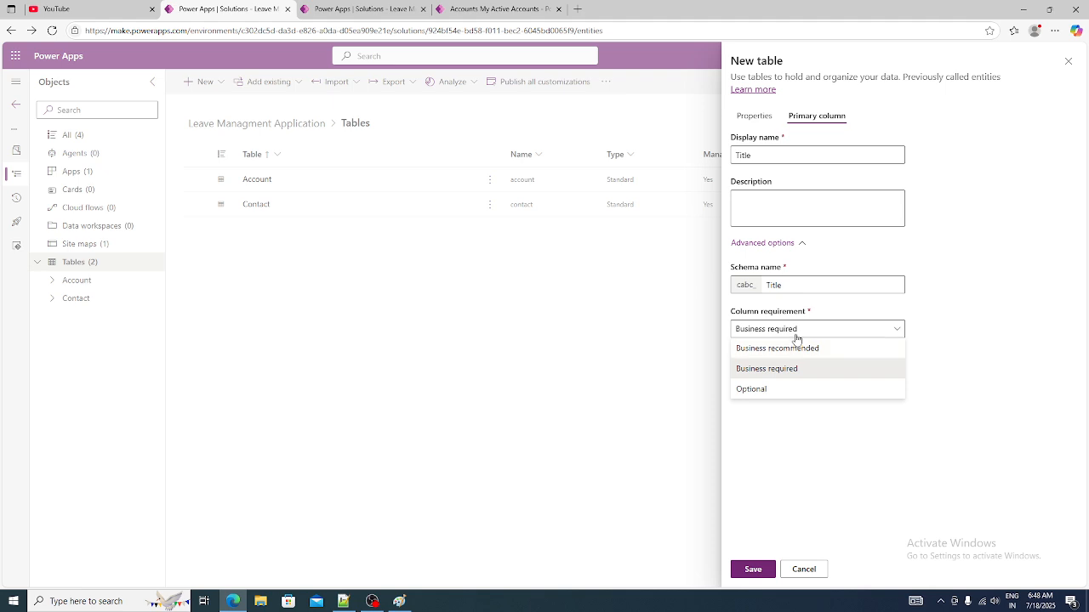
{"action": "left_click", "coordinate": [1012, 294]}
{"action": "left_click", "coordinate": [348, 9]}
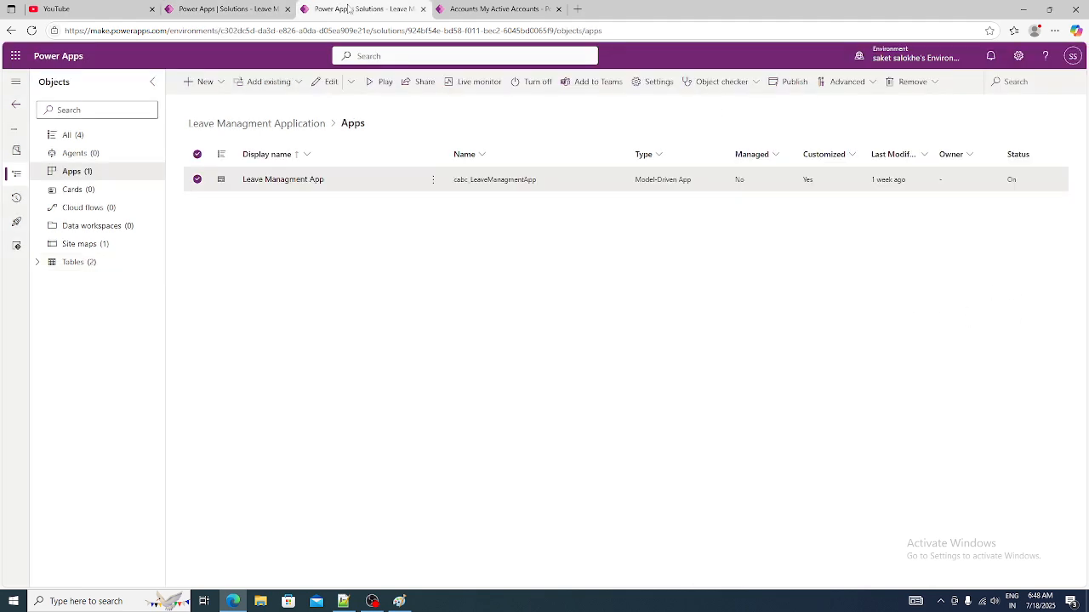
Step: Return to the new table form, set the Title column's maximum character count to 600, and save the Leave Request table
{"action": "left_click", "coordinate": [469, 10]}
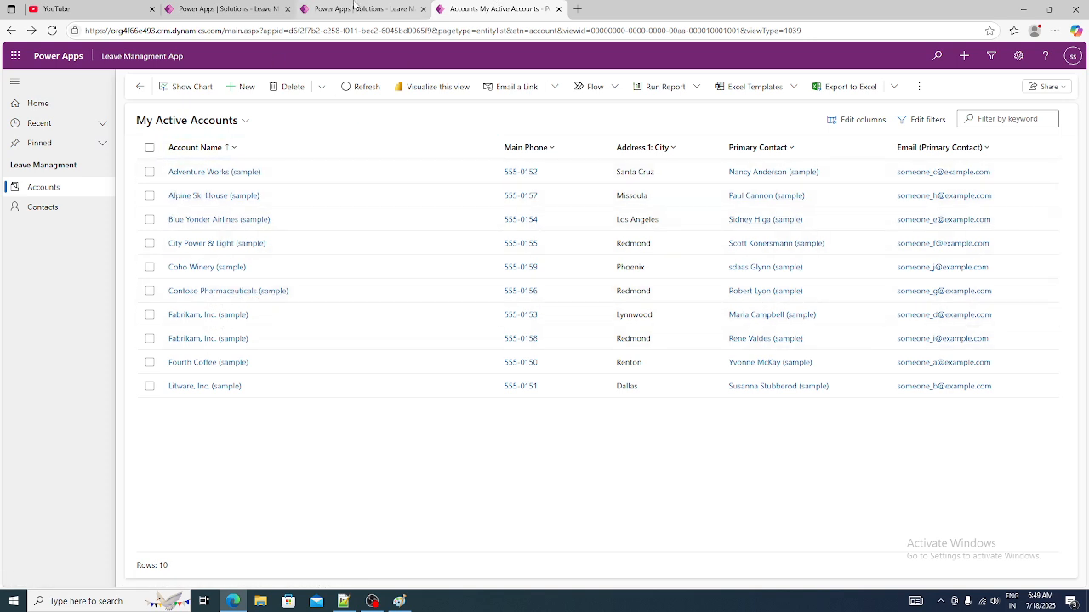
{"action": "left_click", "coordinate": [353, 7]}
{"action": "left_click", "coordinate": [226, 8]}
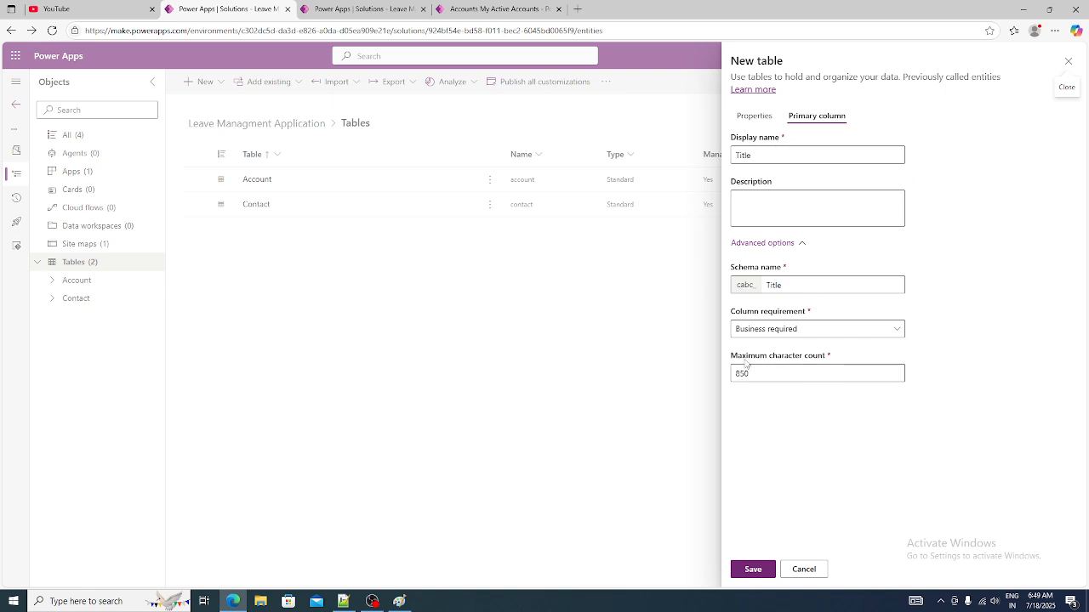
{"action": "left_click_drag", "start_coordinate": [734, 358], "coordinate": [713, 375]}
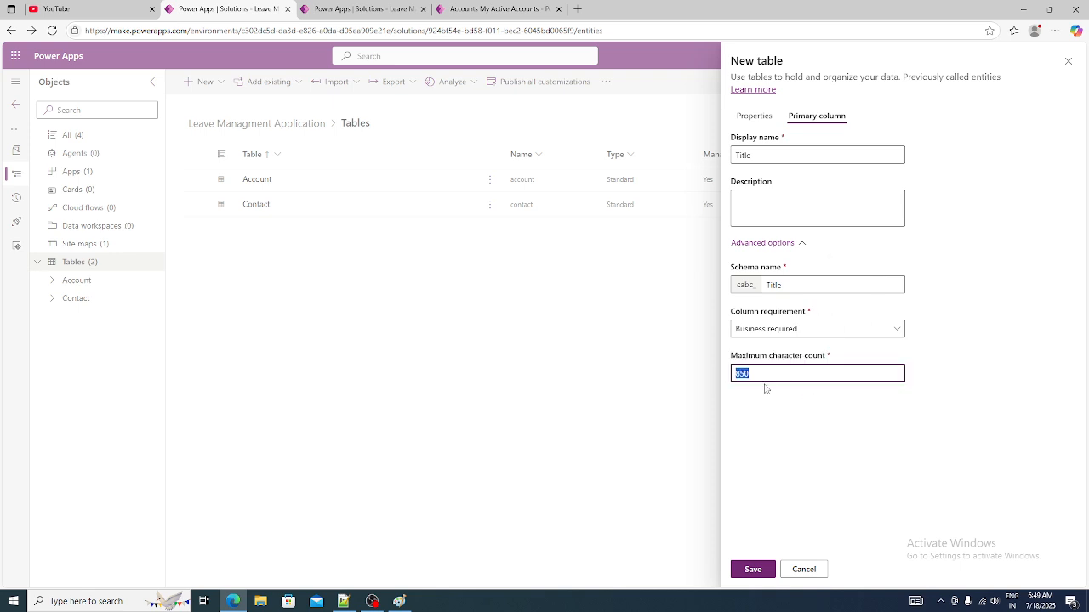
{"action": "left_click_drag", "start_coordinate": [761, 373], "coordinate": [715, 375]}
{"action": "type", "text": "600"}
{"action": "left_click", "coordinate": [778, 401]}
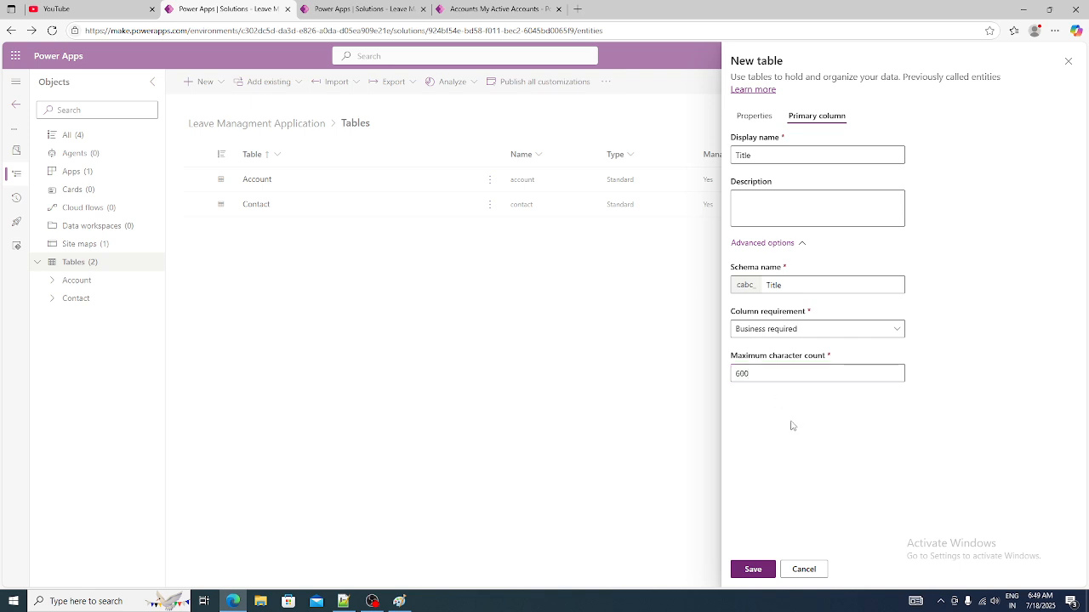
{"action": "left_click", "coordinate": [752, 569]}
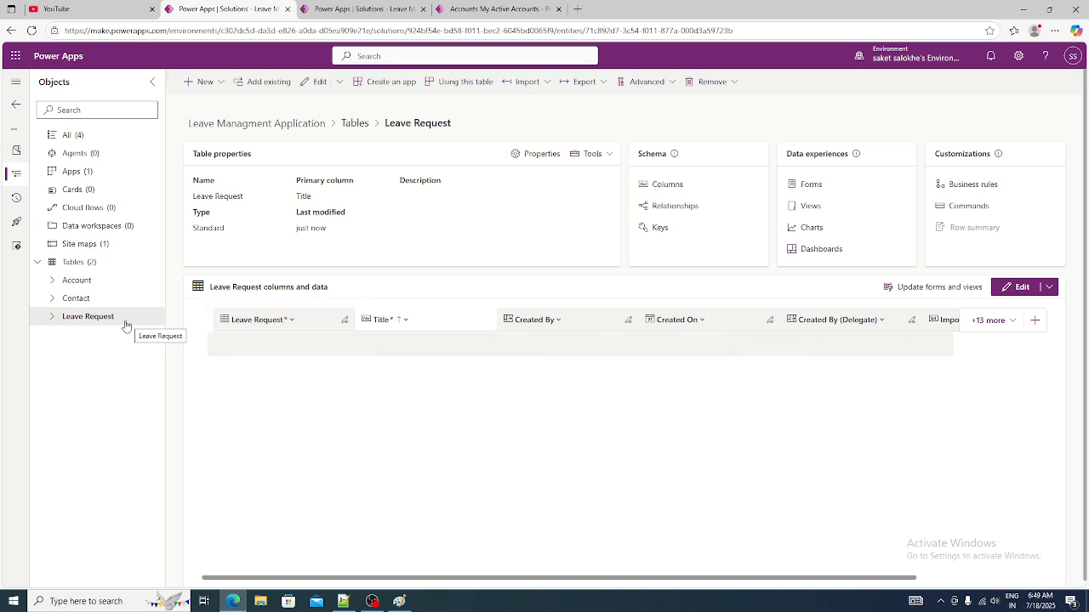
Step: Open the Columns list of the Leave Request table and examine its automatically created system columns
{"action": "left_click", "coordinate": [76, 316]}
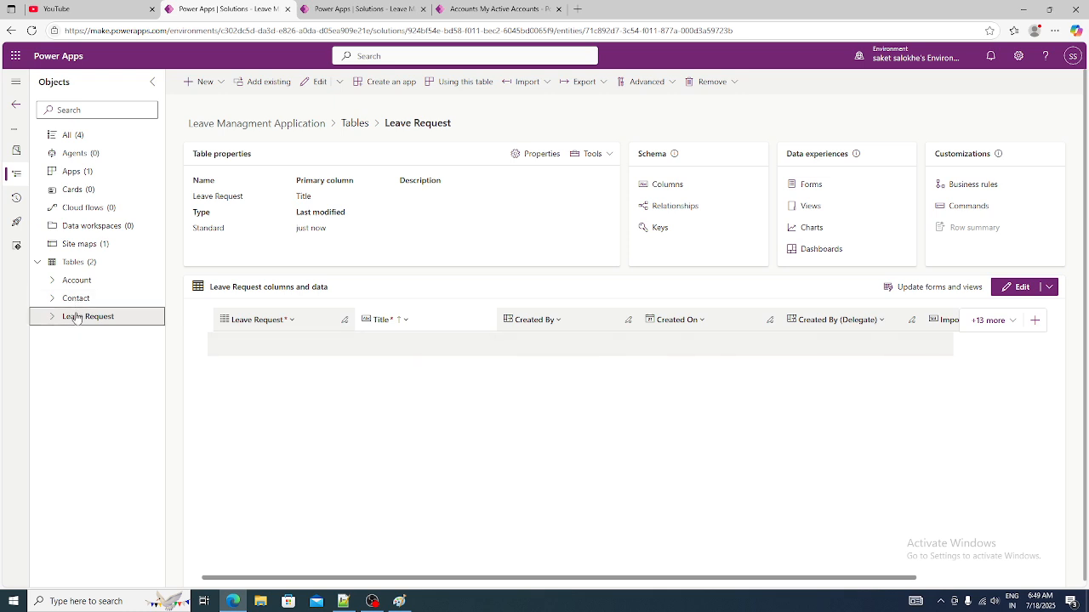
{"action": "left_click", "coordinate": [51, 321]}
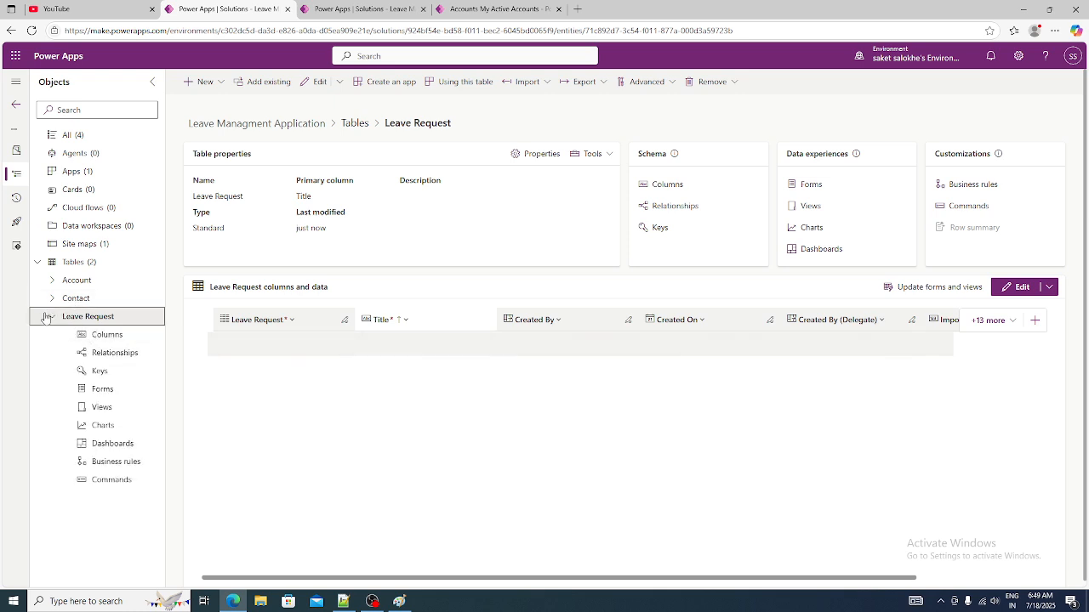
{"action": "left_click", "coordinate": [120, 339]}
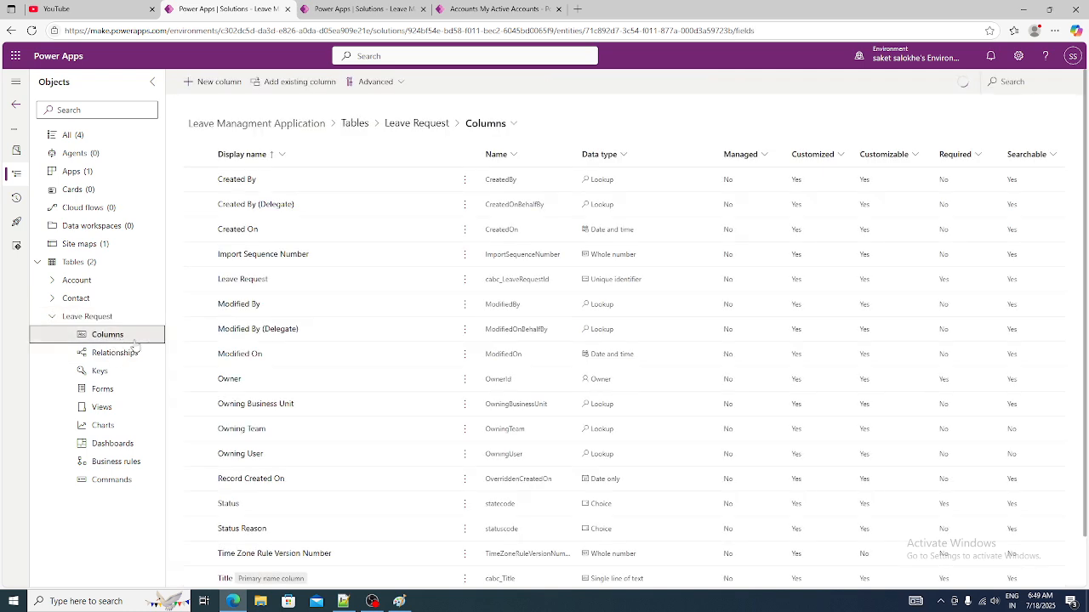
{"action": "scroll", "coordinate": [465, 342], "scroll_direction": "down", "scroll_amount": 2}
{"action": "scroll", "coordinate": [440, 431], "scroll_direction": "down", "scroll_amount": 1}
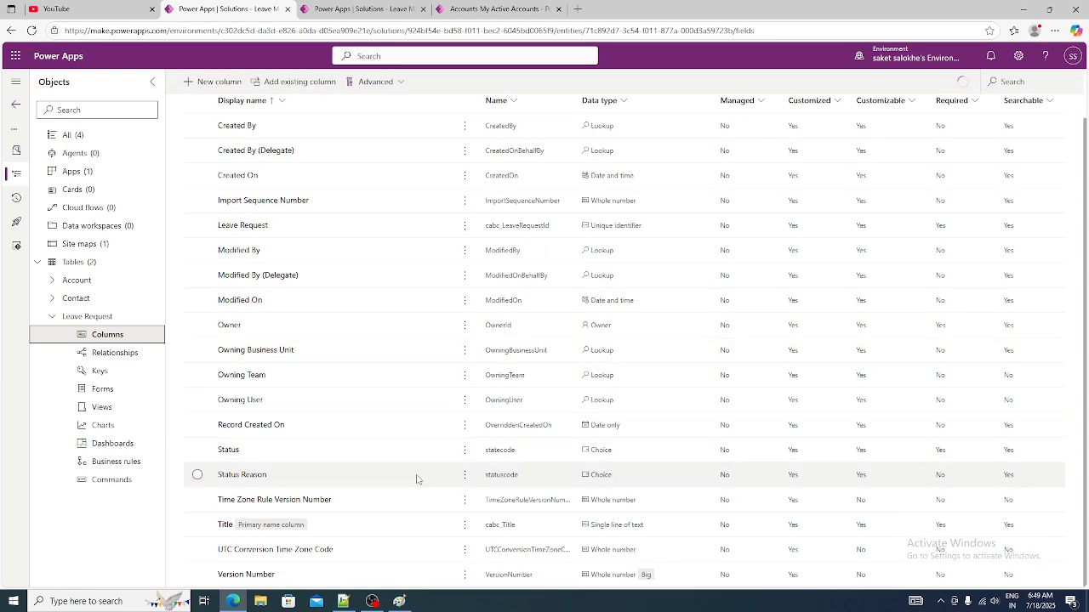
{"action": "scroll", "coordinate": [415, 475], "scroll_direction": "up", "scroll_amount": 3}
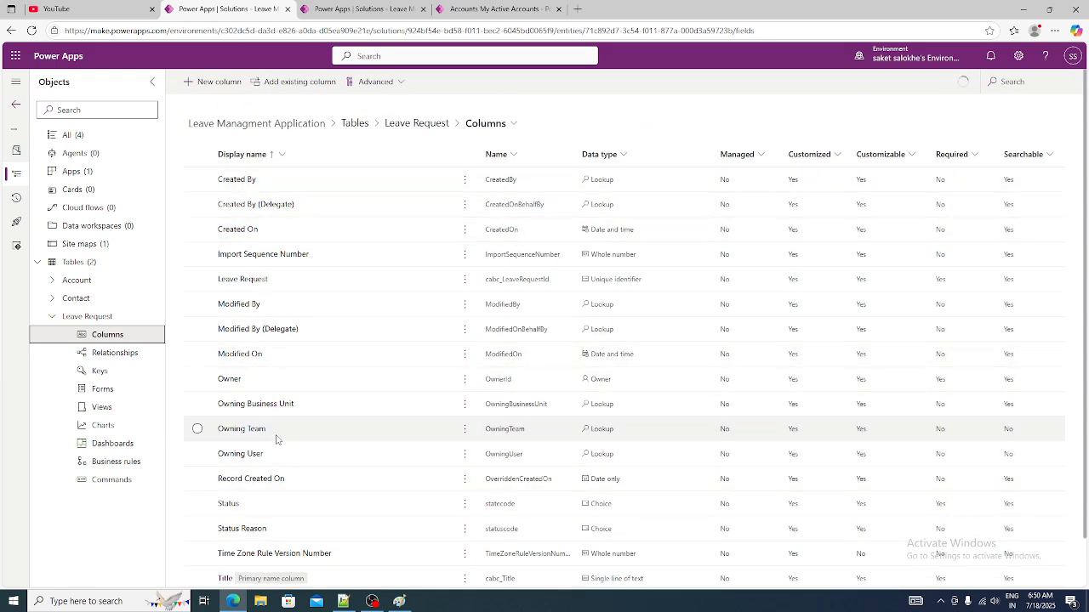
{"action": "scroll", "coordinate": [275, 459], "scroll_direction": "down", "scroll_amount": 1}
{"action": "scroll", "coordinate": [236, 341], "scroll_direction": "up", "scroll_amount": 1}
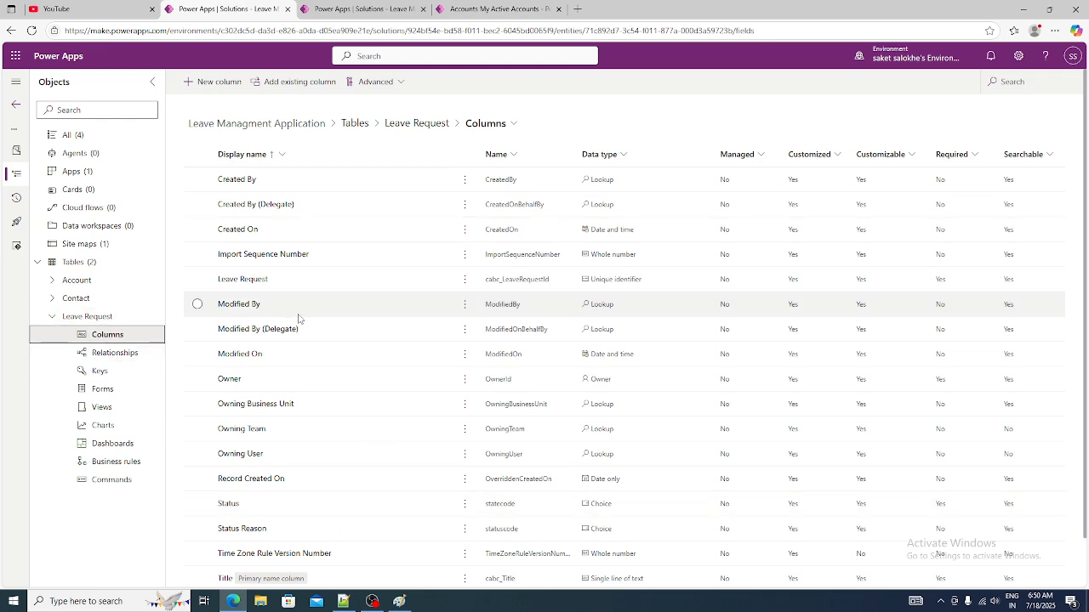
{"action": "scroll", "coordinate": [304, 340], "scroll_direction": "down", "scroll_amount": 1}
{"action": "scroll", "coordinate": [292, 328], "scroll_direction": "up", "scroll_amount": 1}
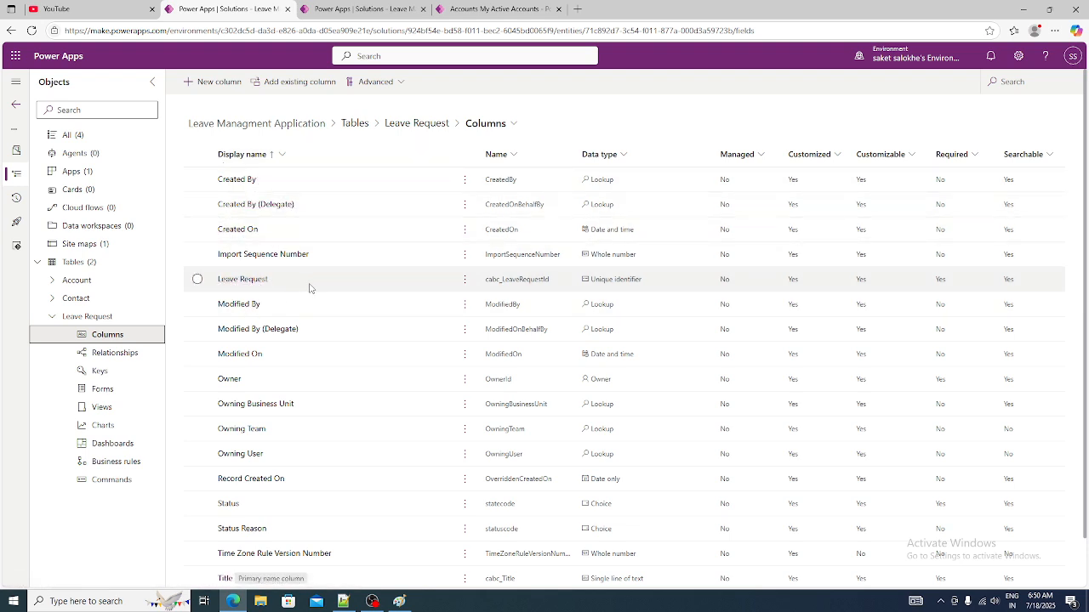
Step: Inspect the Title primary name column and the data type of the Leave Request identifier column
{"action": "scroll", "coordinate": [309, 288], "scroll_direction": "down", "scroll_amount": 2}
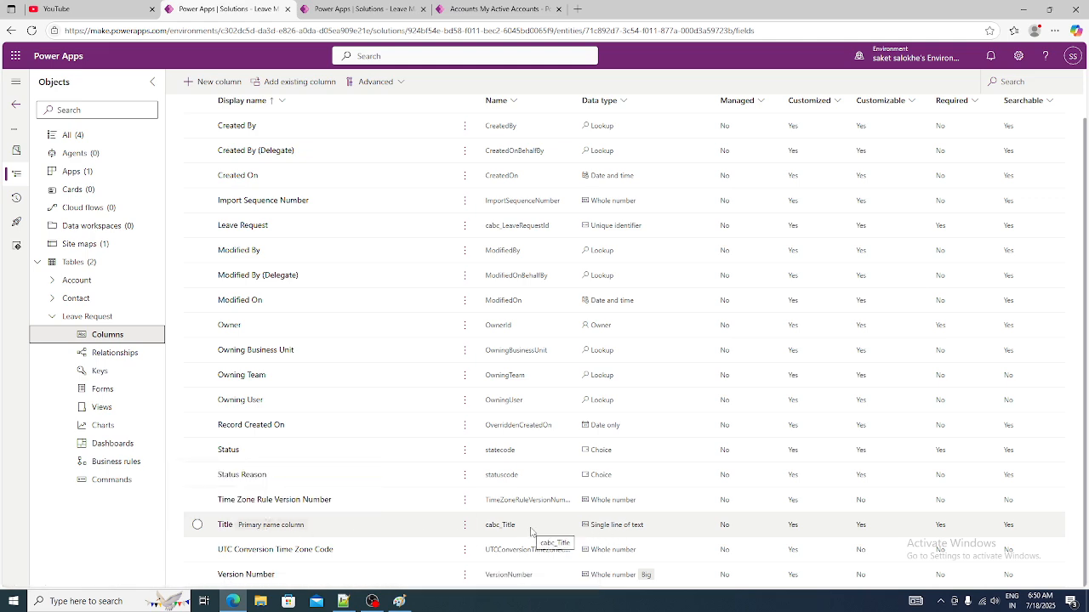
{"action": "scroll", "coordinate": [536, 534], "scroll_direction": "up", "scroll_amount": 2}
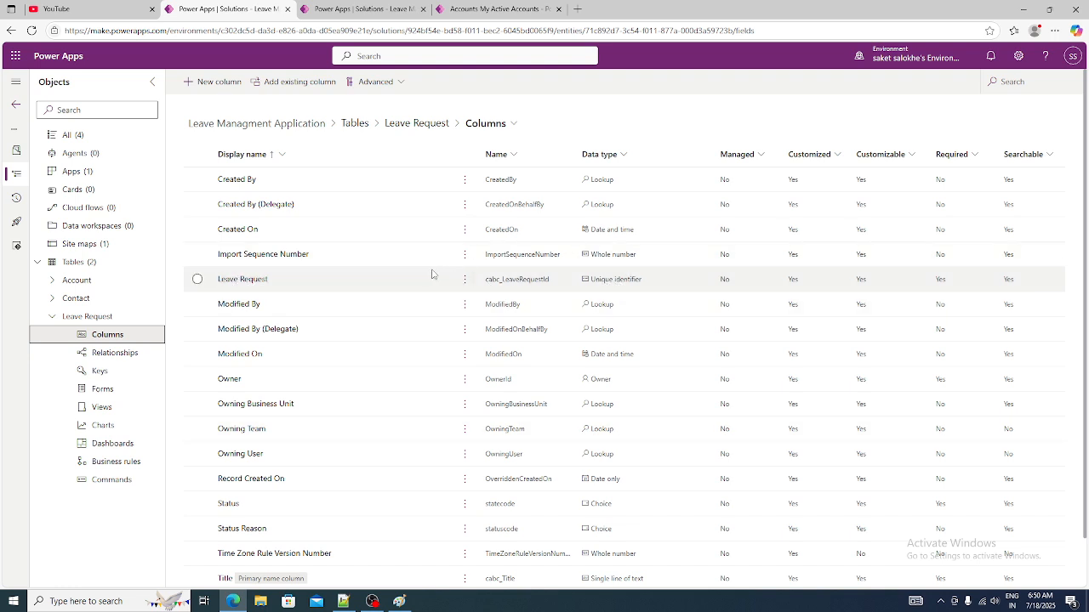
{"action": "scroll", "coordinate": [418, 296], "scroll_direction": "down", "scroll_amount": 1}
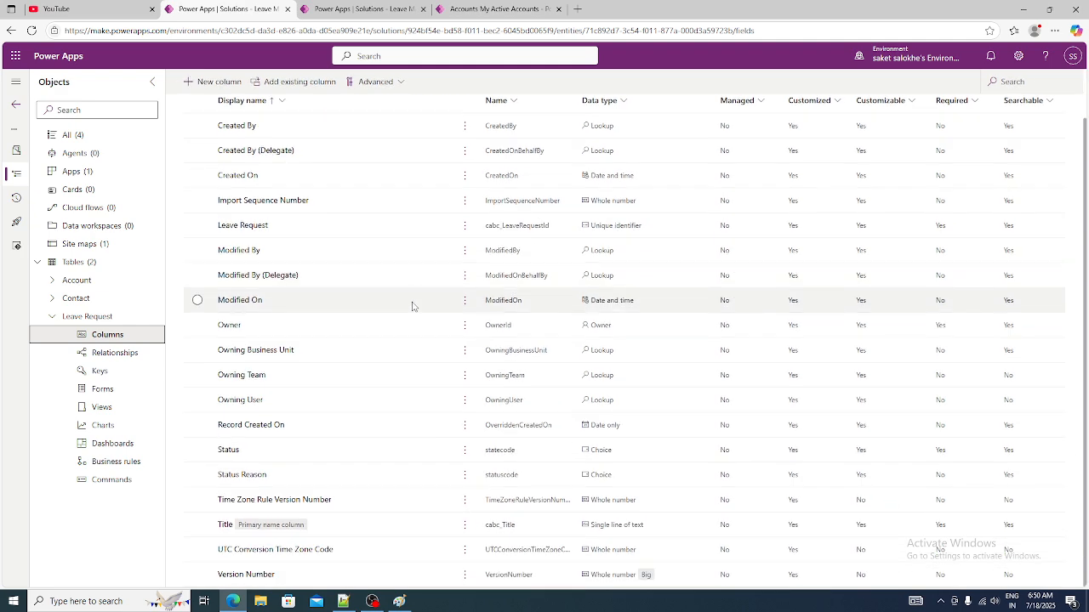
{"action": "scroll", "coordinate": [412, 306], "scroll_direction": "up", "scroll_amount": 1}
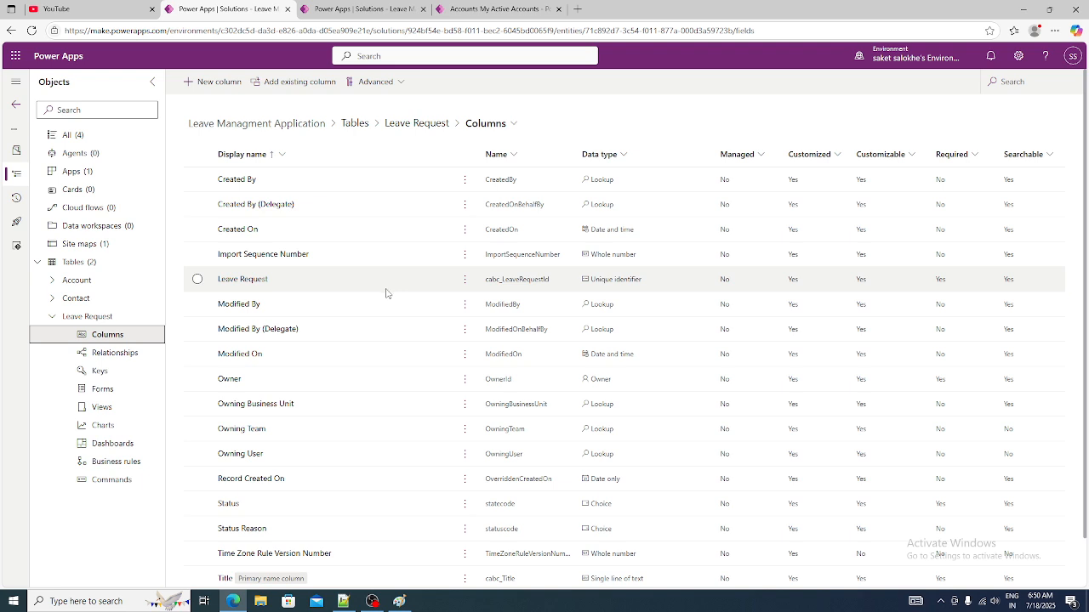
{"action": "left_click", "coordinate": [607, 286]}
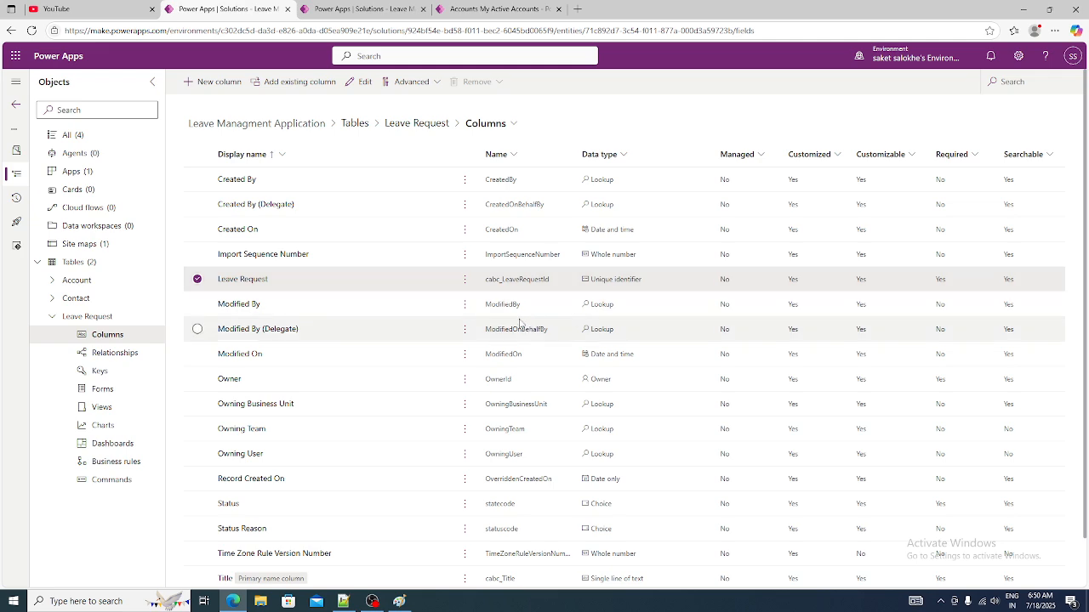
{"action": "scroll", "coordinate": [608, 323], "scroll_direction": "down", "scroll_amount": 2}
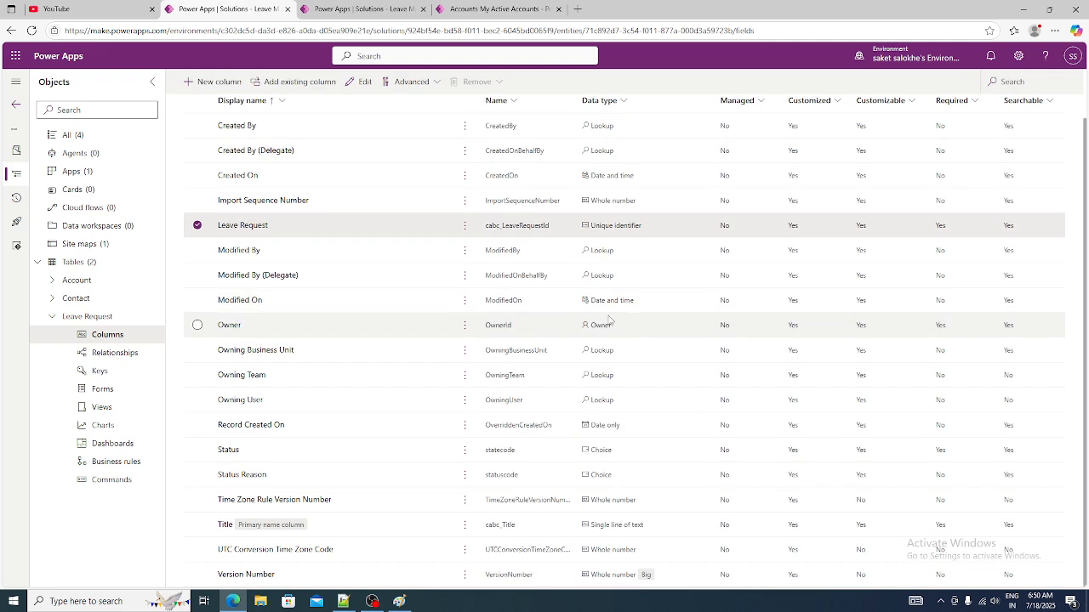
{"action": "scroll", "coordinate": [610, 545], "scroll_direction": "up", "scroll_amount": 3}
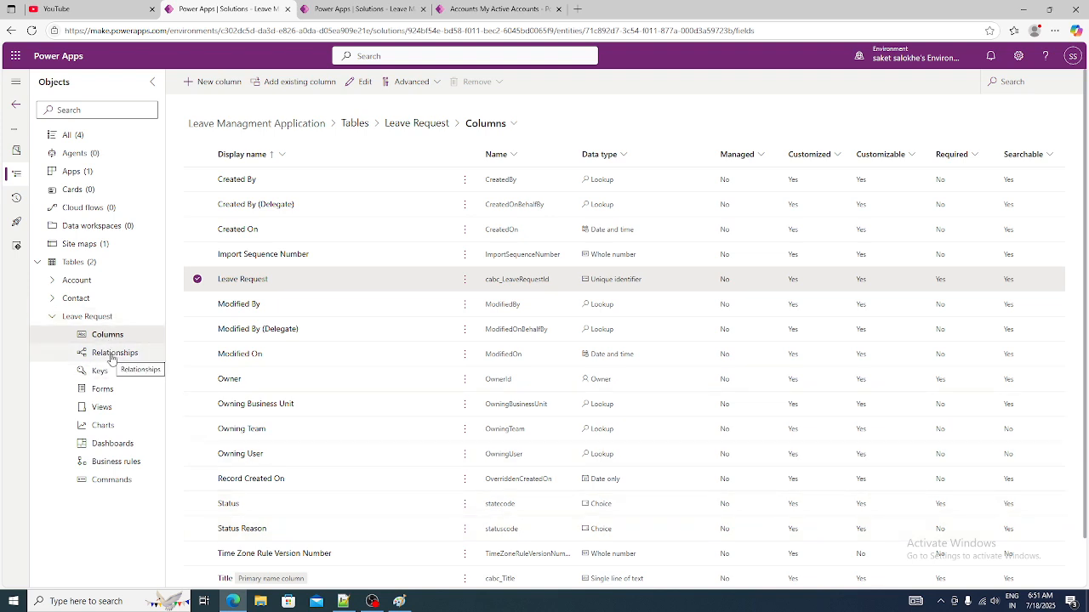
Step: Look through the Leave Request table's relationships, keys and forms, and check the other component types available
{"action": "left_click", "coordinate": [112, 359]}
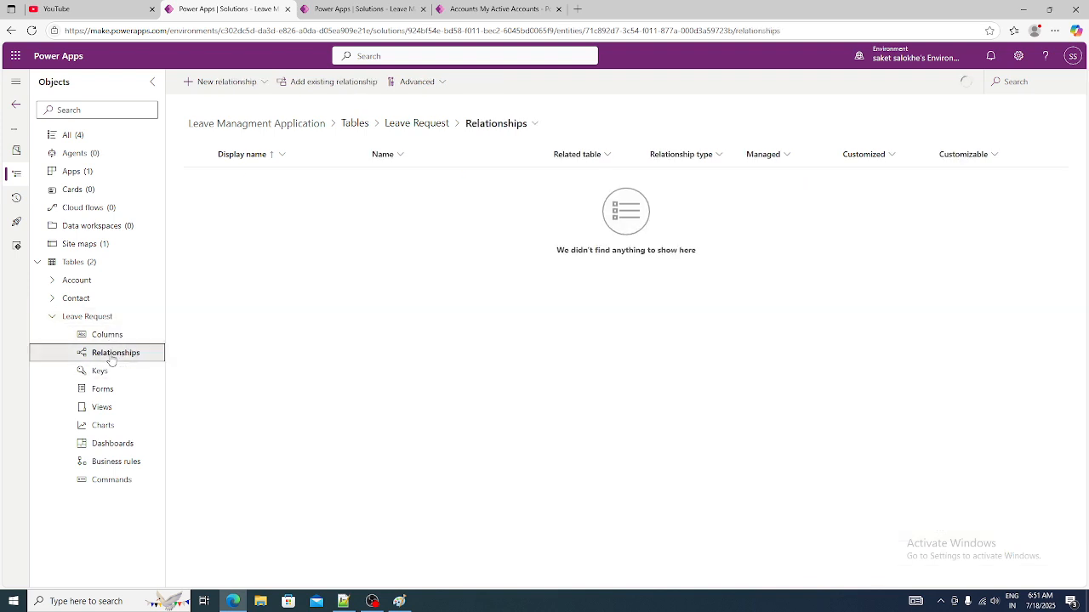
{"action": "left_click", "coordinate": [97, 371]}
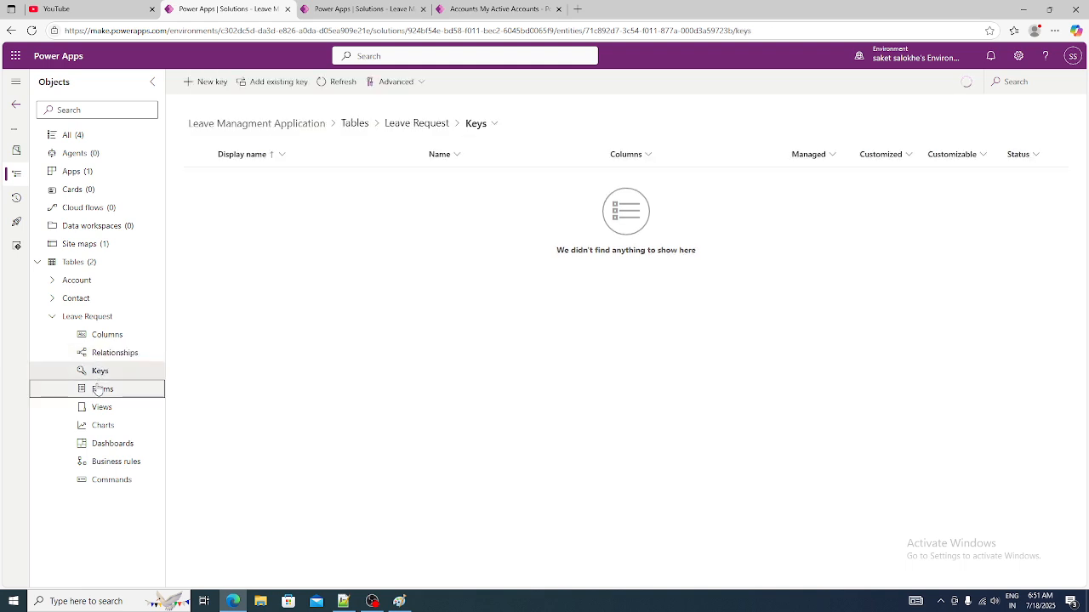
{"action": "left_click", "coordinate": [99, 389]}
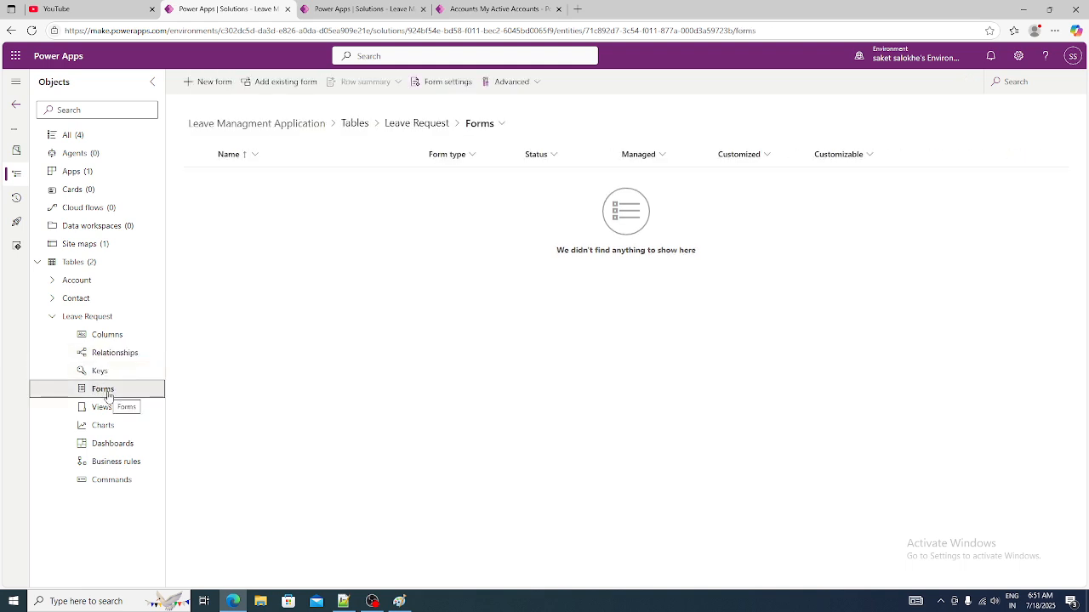
{"action": "left_click", "coordinate": [86, 318]}
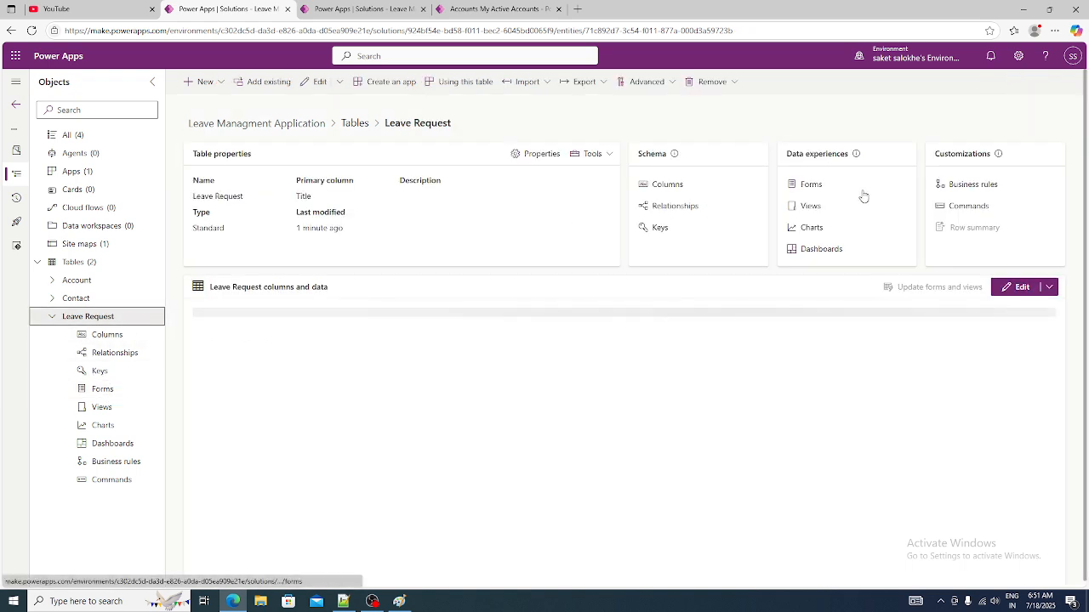
{"action": "left_click", "coordinate": [798, 188]}
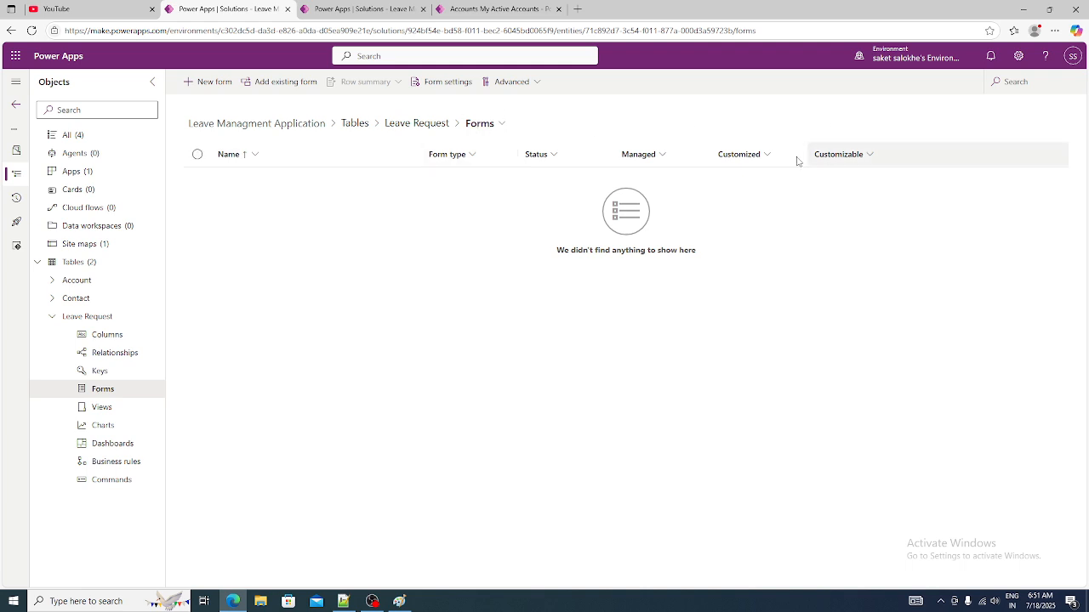
{"action": "left_click", "coordinate": [502, 123]}
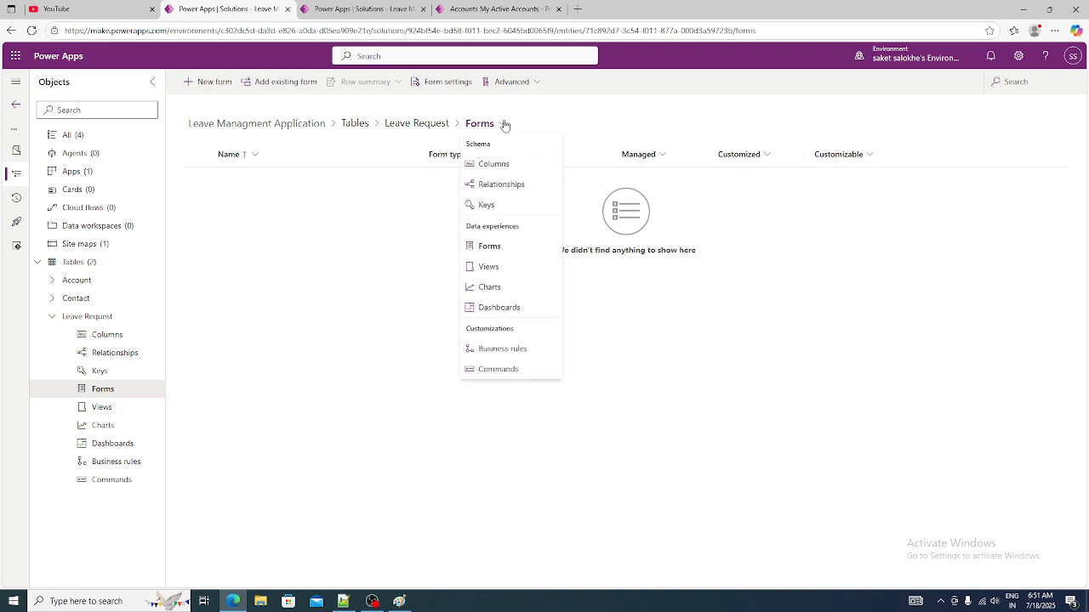
{"action": "left_click", "coordinate": [313, 238]}
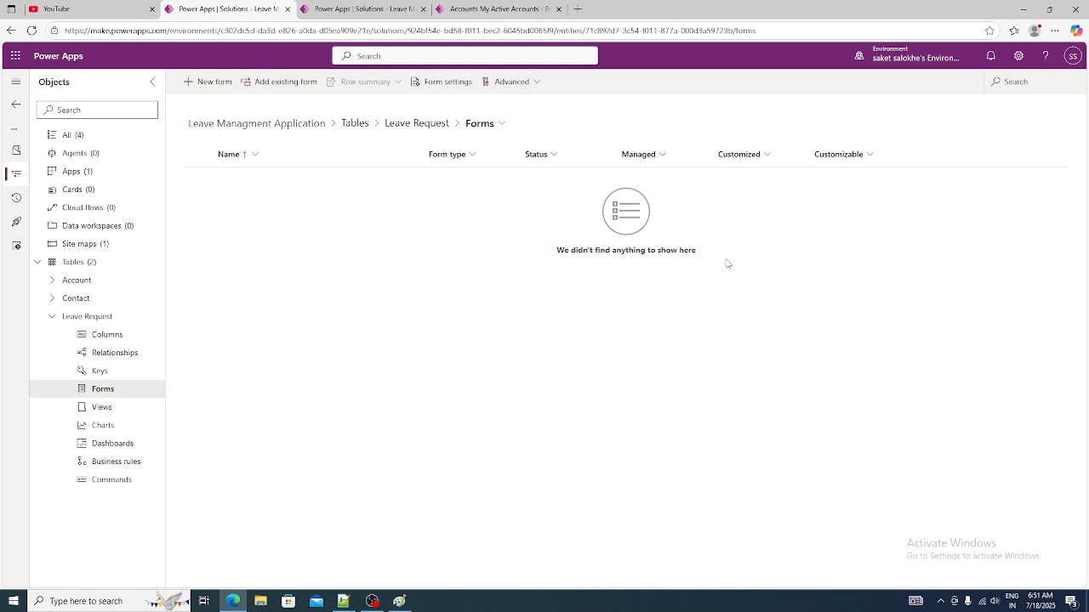
Step: Open the Leave Request table's properties, review its advanced options, and switch to the primary column settings
{"action": "left_click", "coordinate": [97, 320]}
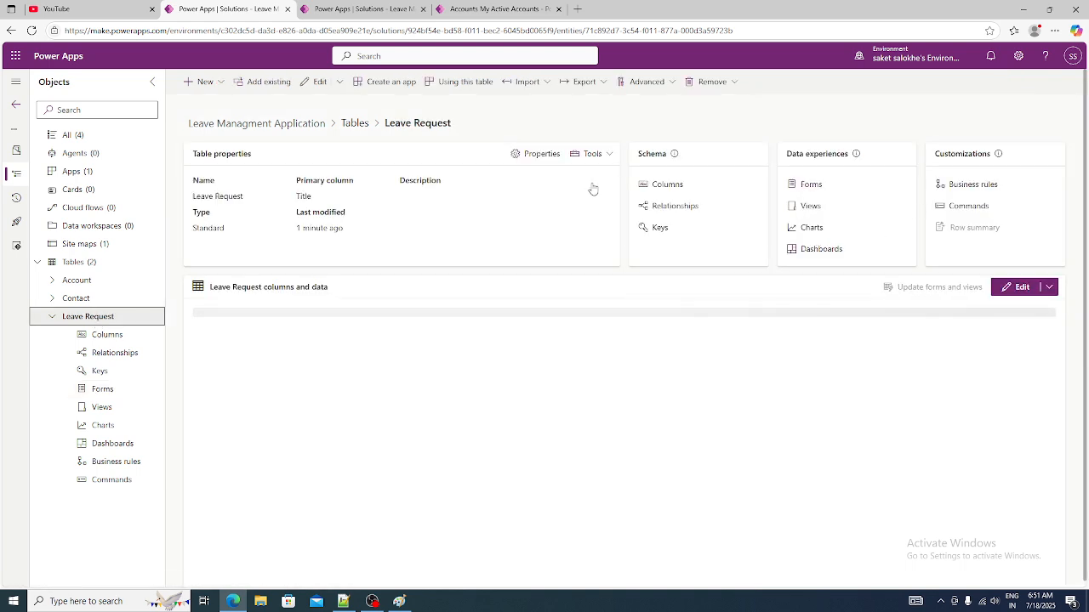
{"action": "left_click", "coordinate": [537, 157]}
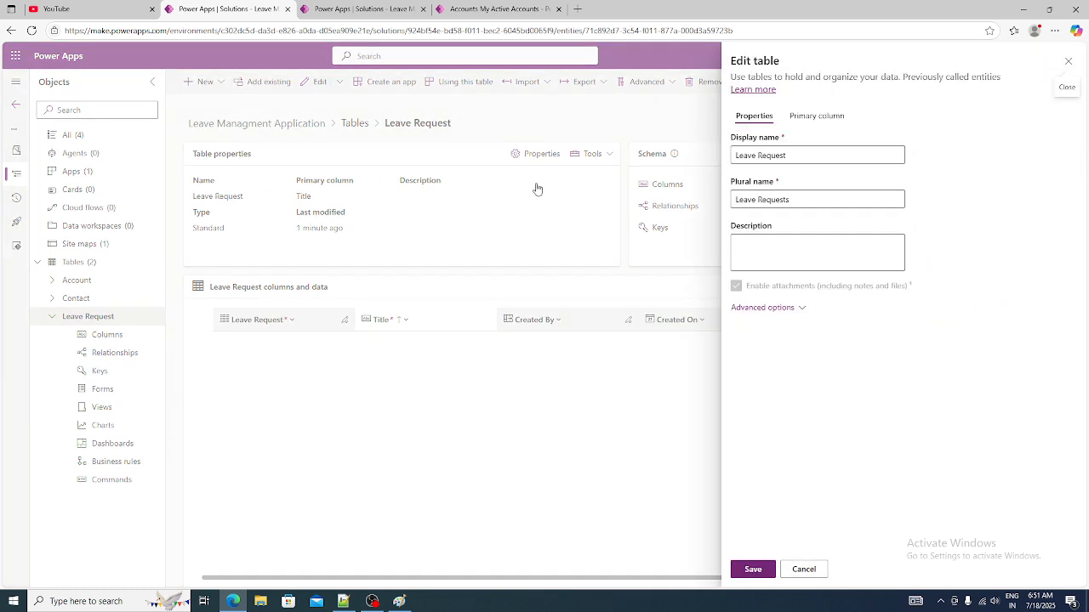
{"action": "left_click", "coordinate": [781, 310]}
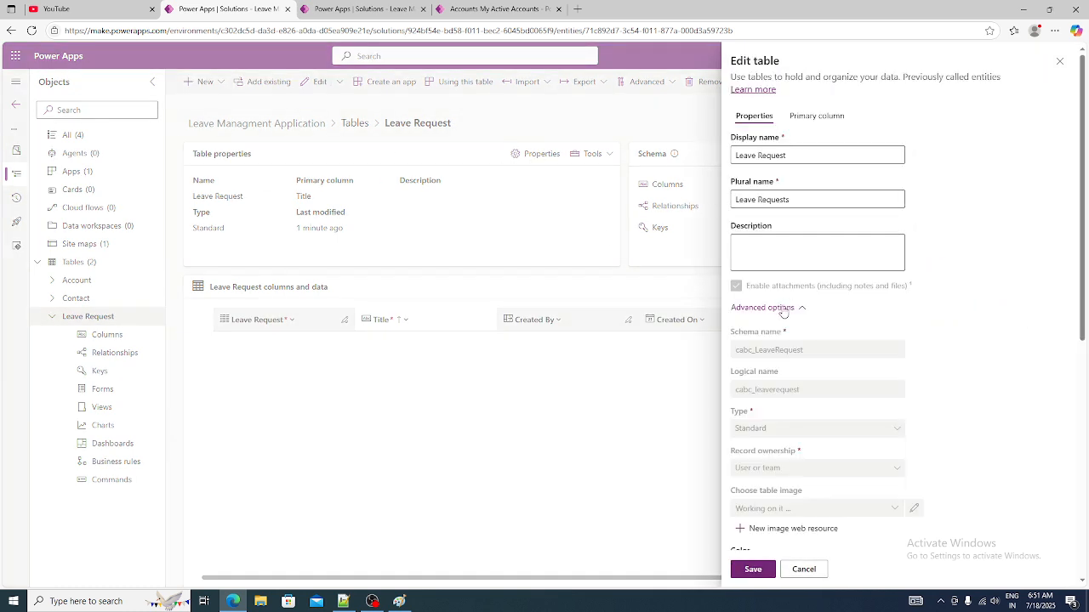
{"action": "left_click", "coordinate": [801, 159]}
{"action": "scroll", "coordinate": [826, 207], "scroll_direction": "down", "scroll_amount": 1}
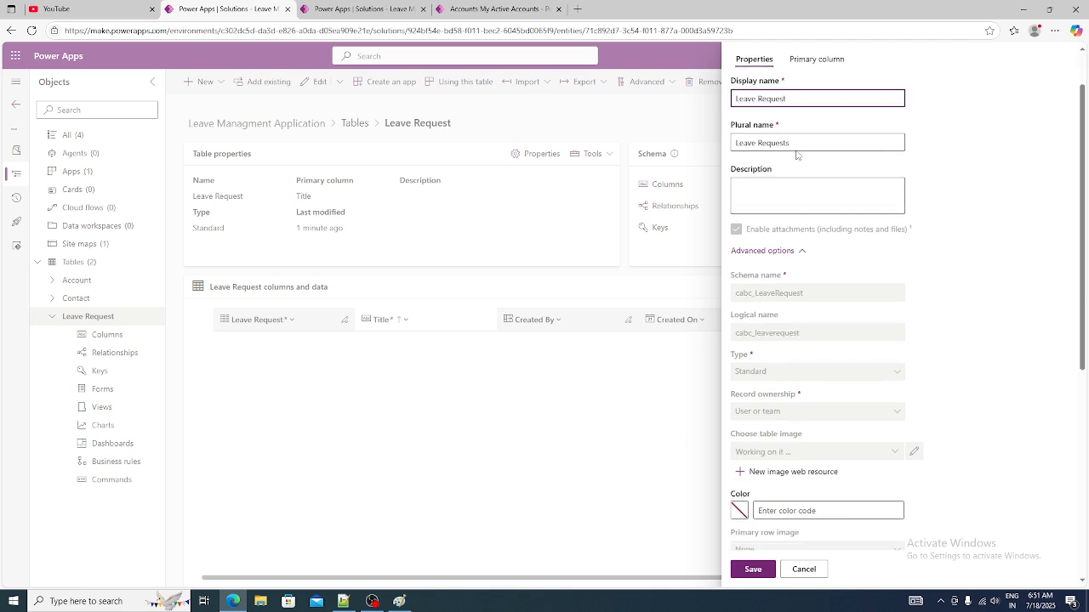
{"action": "scroll", "coordinate": [837, 275], "scroll_direction": "down", "scroll_amount": 2}
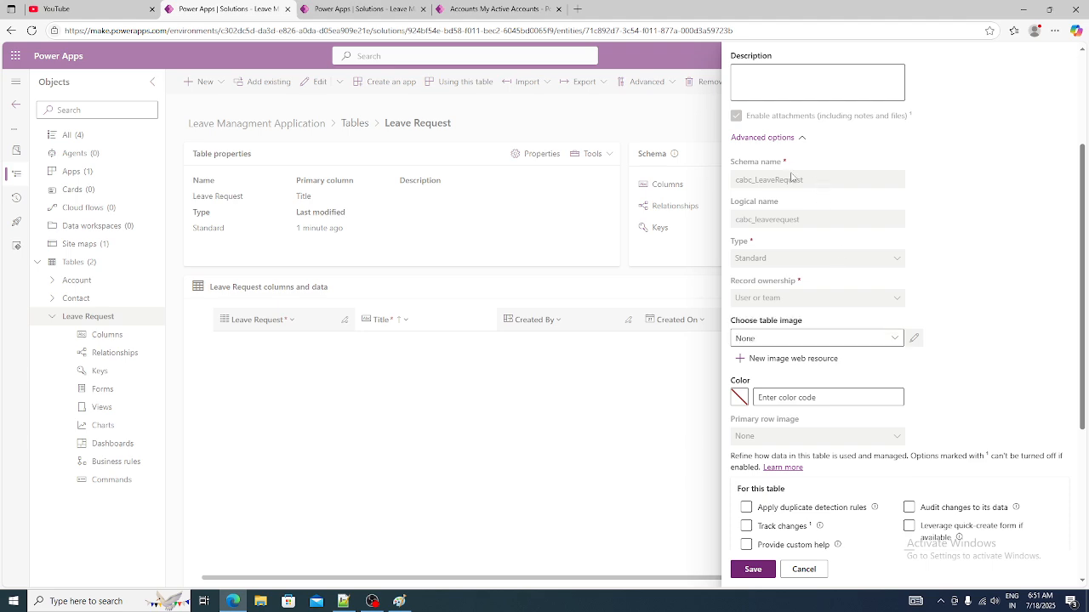
{"action": "scroll", "coordinate": [784, 220], "scroll_direction": "down", "scroll_amount": 1}
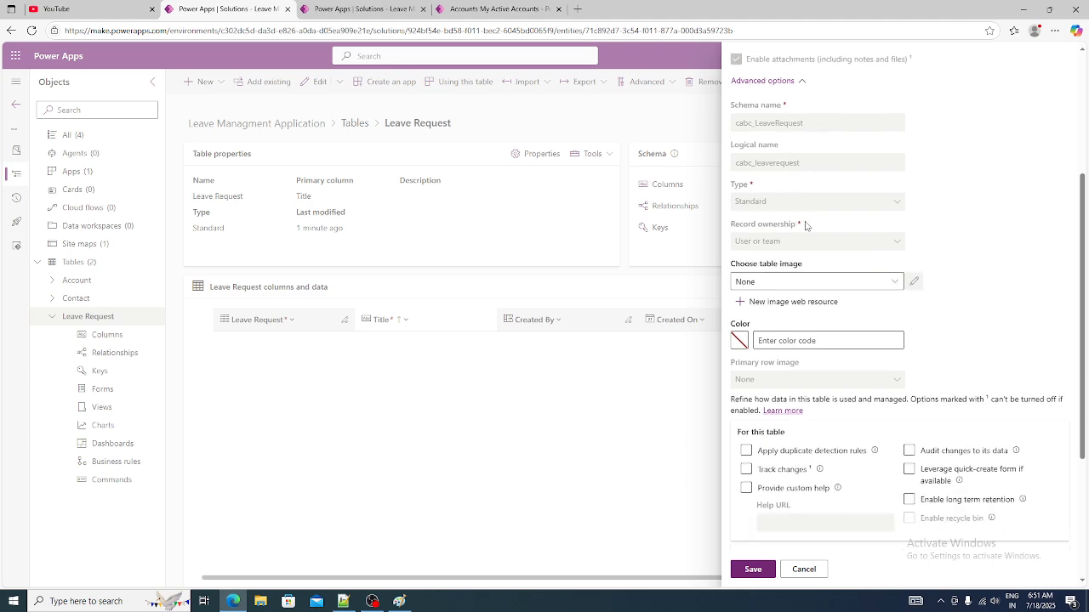
{"action": "scroll", "coordinate": [984, 238], "scroll_direction": "down", "scroll_amount": 4}
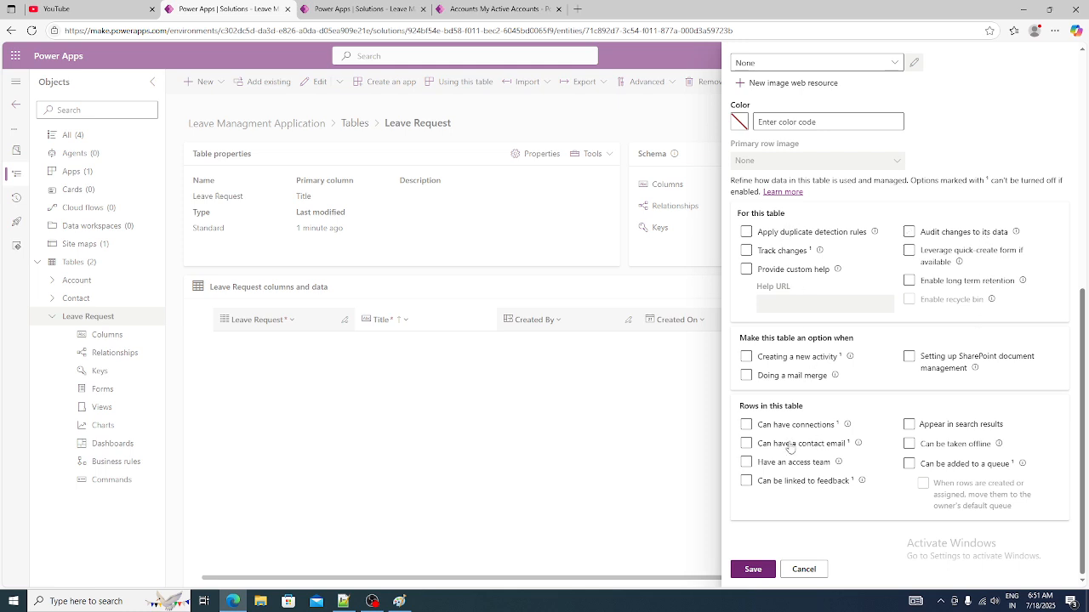
{"action": "scroll", "coordinate": [870, 367], "scroll_direction": "up", "scroll_amount": 10}
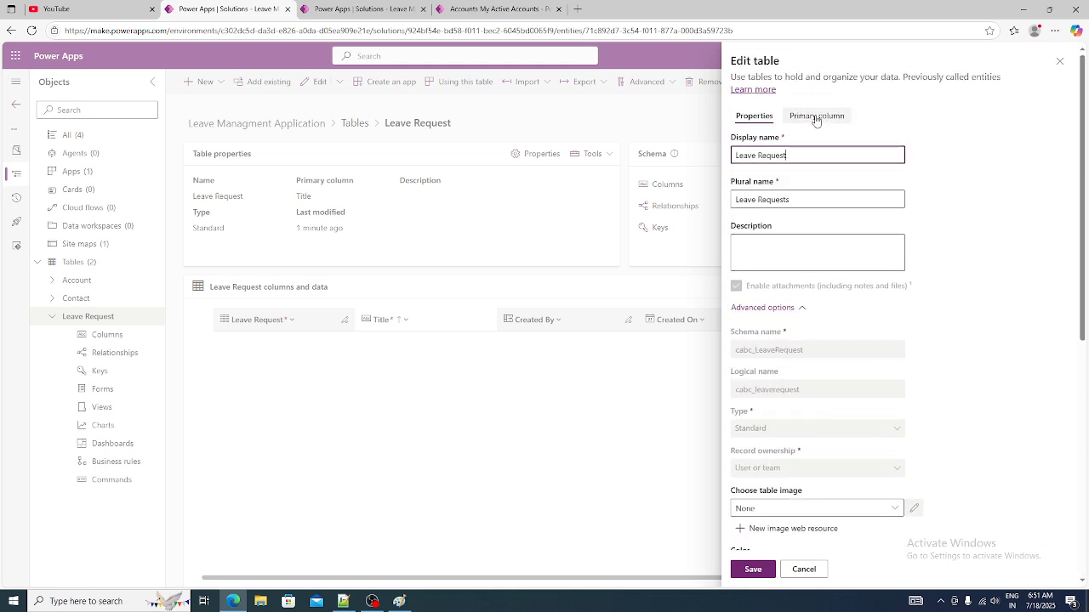
{"action": "left_click", "coordinate": [815, 117]}
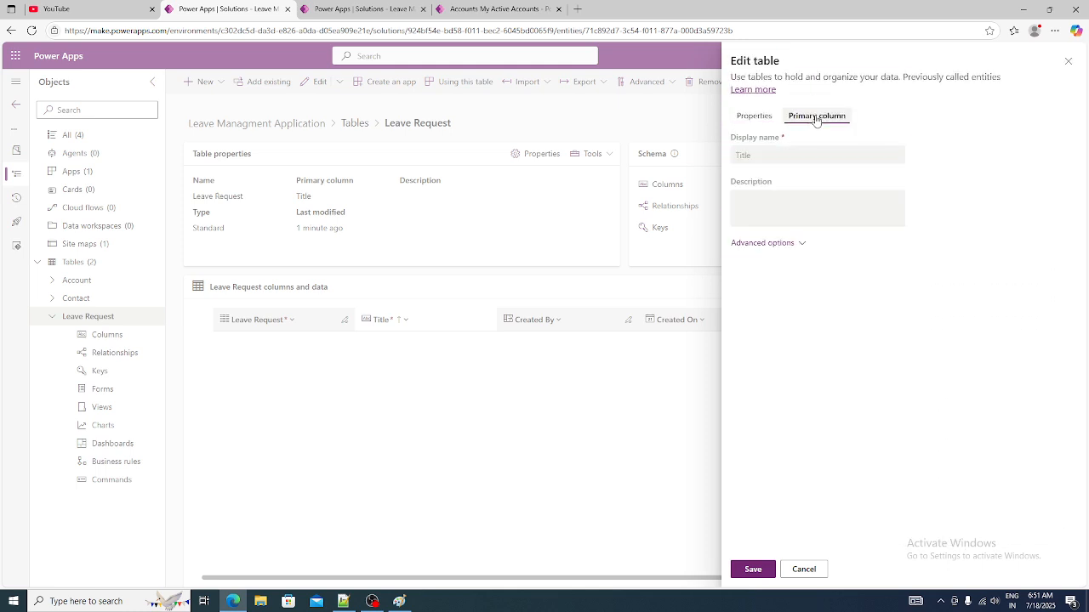
Step: Review the primary column's advanced options, leave the table settings without saving, and look at the Leave Request table's business rules
{"action": "left_click", "coordinate": [795, 244]}
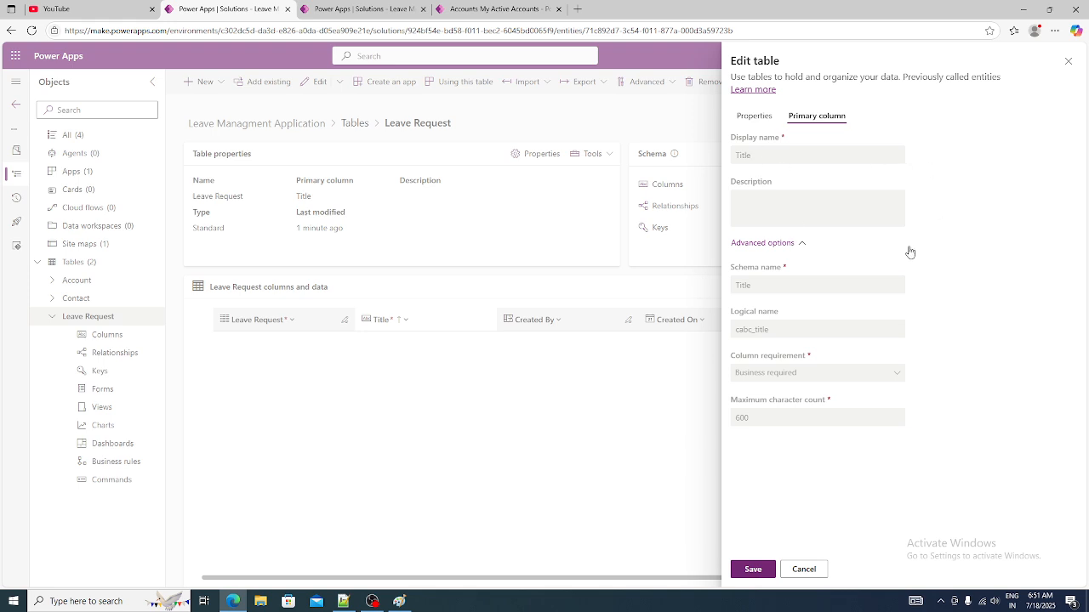
{"action": "left_click", "coordinate": [804, 569]}
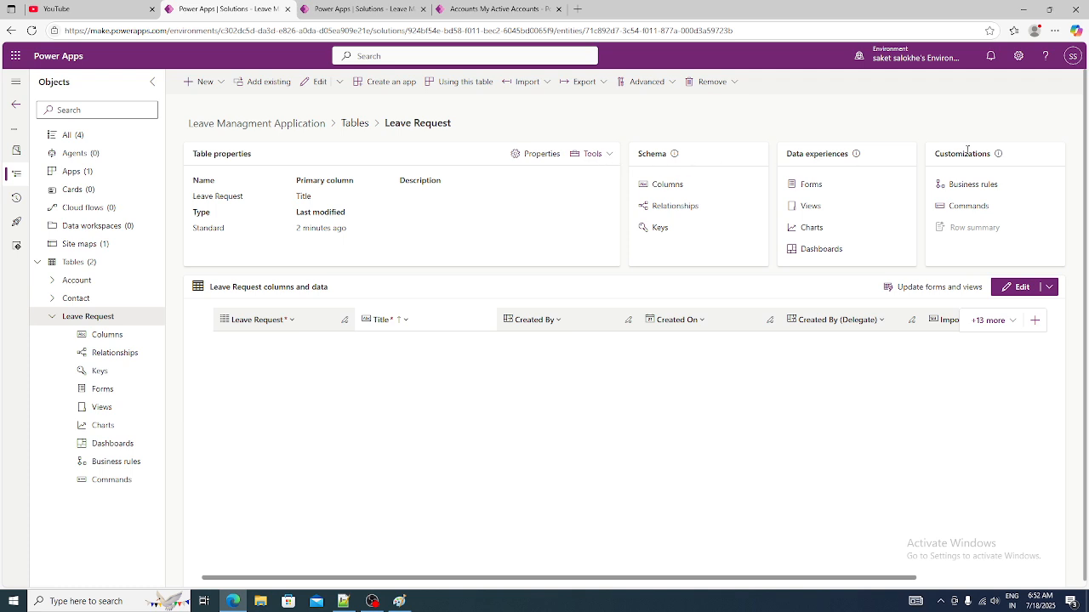
{"action": "left_click_drag", "start_coordinate": [956, 154], "coordinate": [992, 154]}
{"action": "left_click", "coordinate": [1017, 185]}
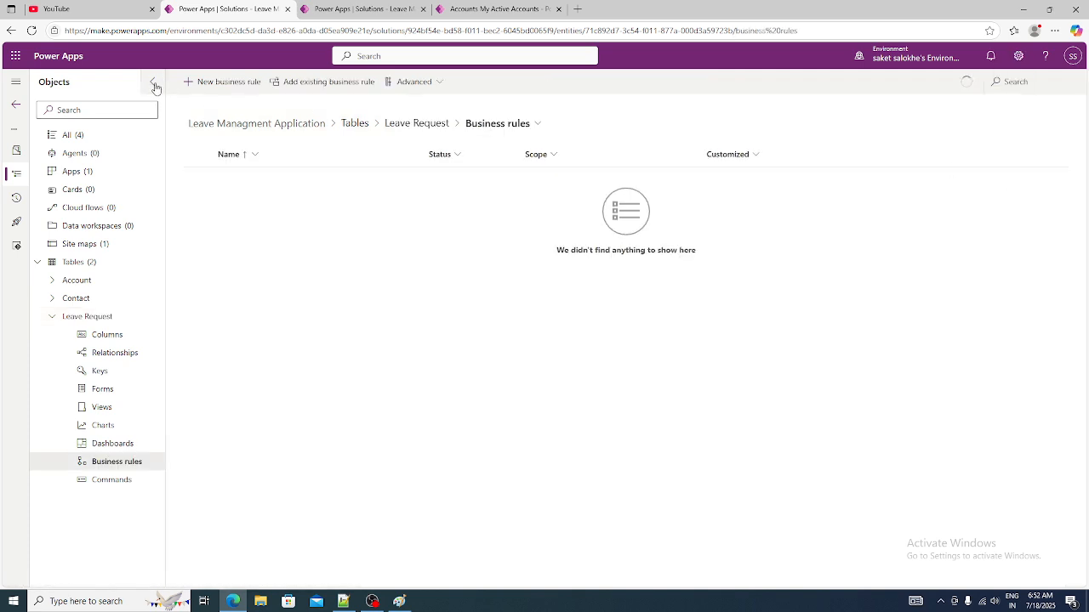
Step: Return to the solutions list, reopen the Leave Managment Application solution, and open its Leave Request table with the component list expanded
{"action": "left_click", "coordinate": [16, 104]}
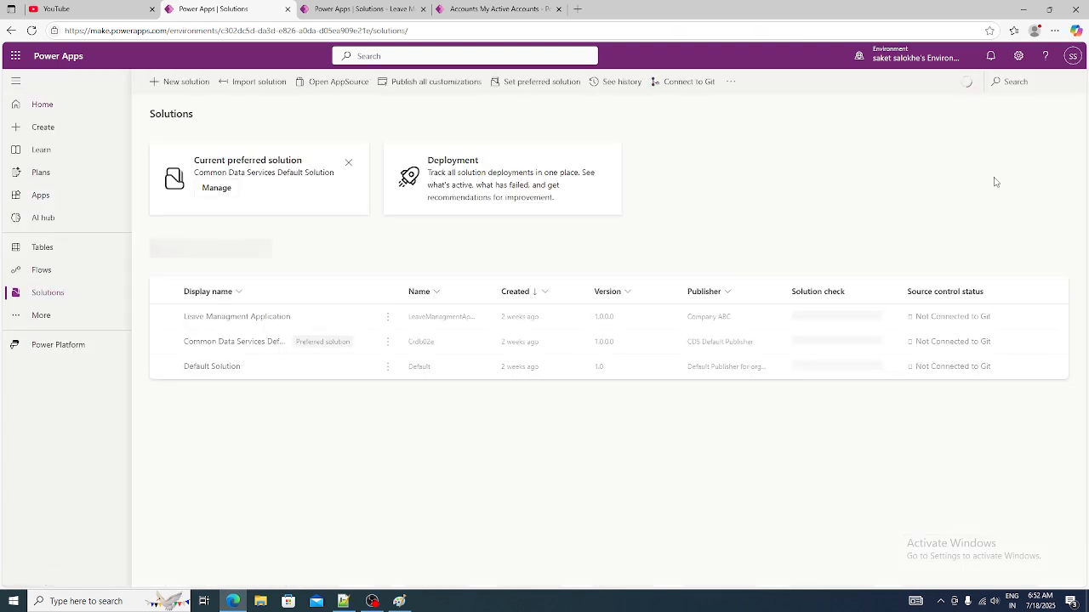
{"action": "left_click", "coordinate": [209, 312]}
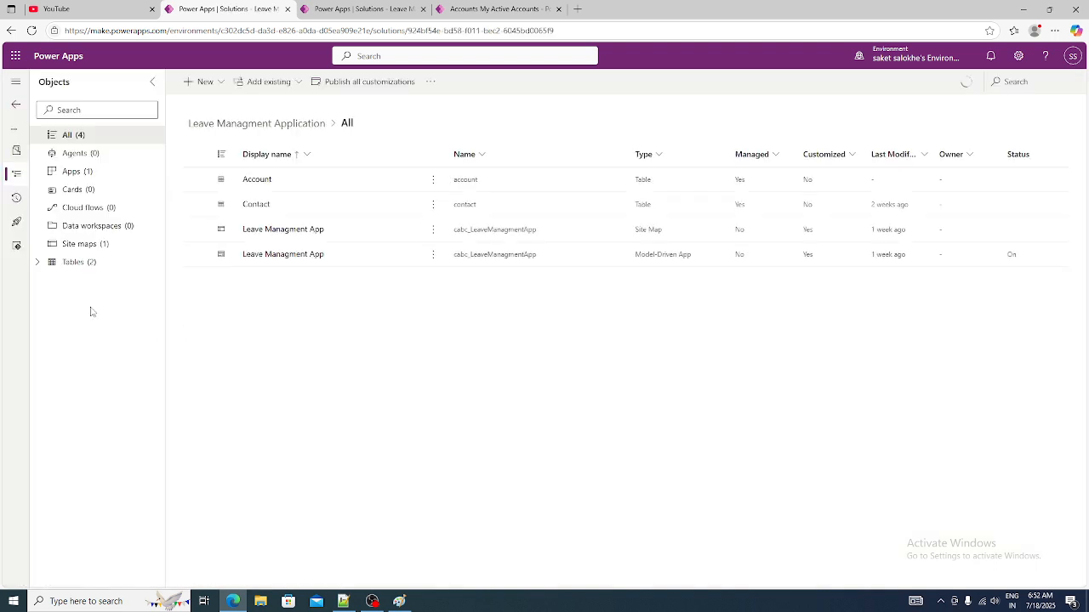
{"action": "left_click", "coordinate": [43, 265]}
{"action": "left_click", "coordinate": [84, 320]}
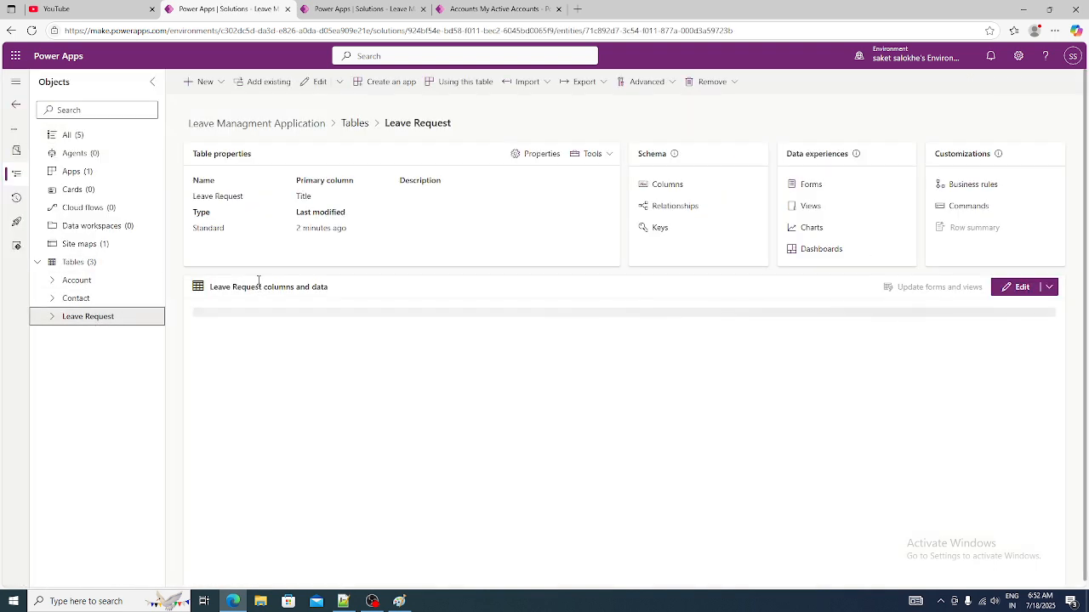
{"action": "left_click", "coordinate": [51, 317]}
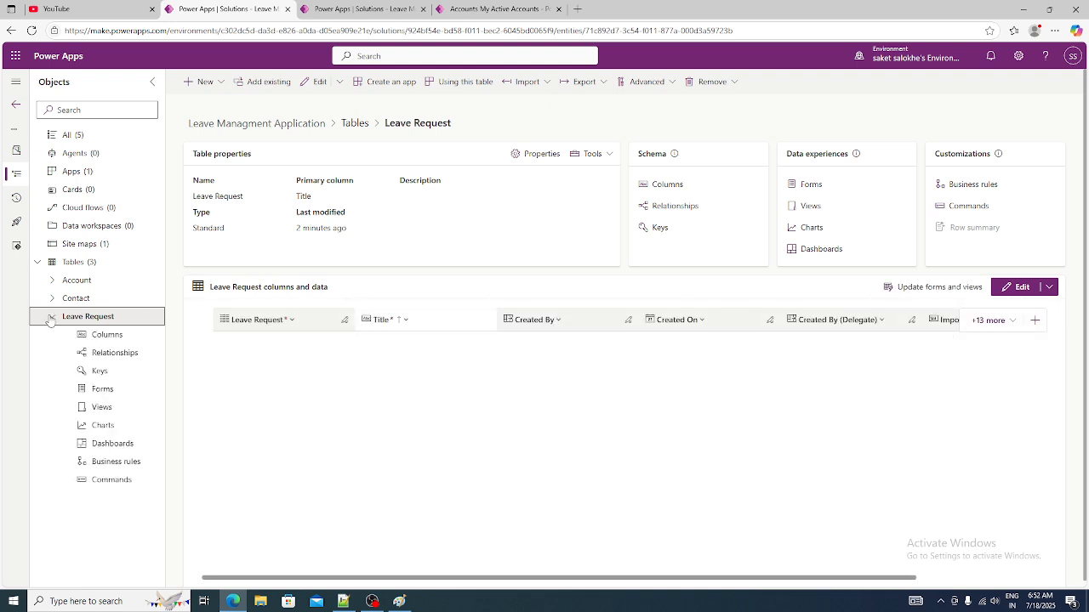
Step: Switch to Notepad++ to review the planned Leave Request columns from Description to Due Date, and return to the Leave Request table in Power Apps
{"action": "left_click", "coordinate": [342, 602]}
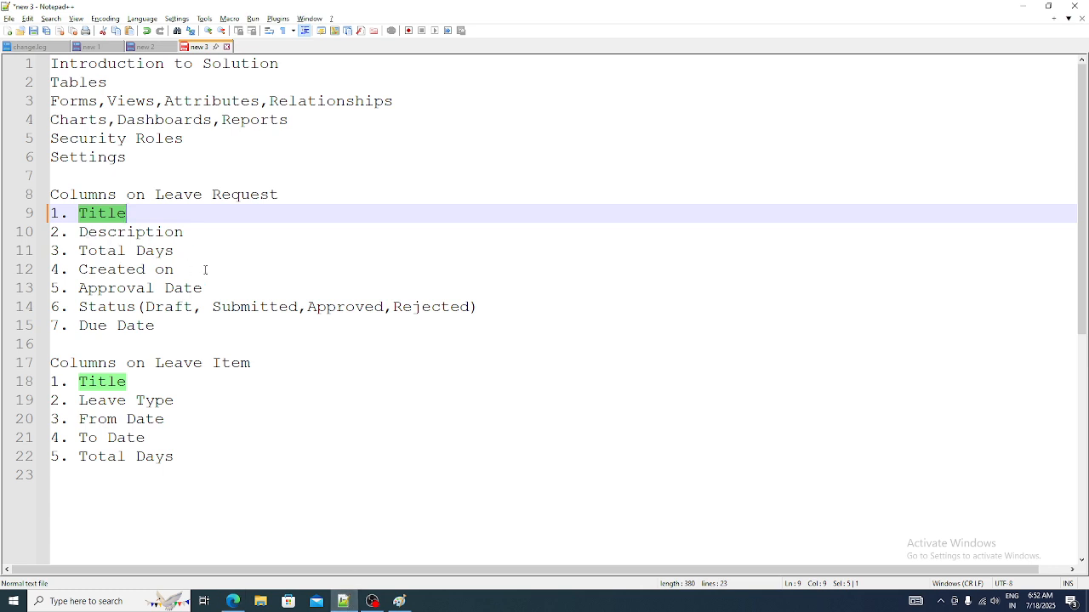
{"action": "left_click_drag", "start_coordinate": [198, 329], "coordinate": [78, 232]}
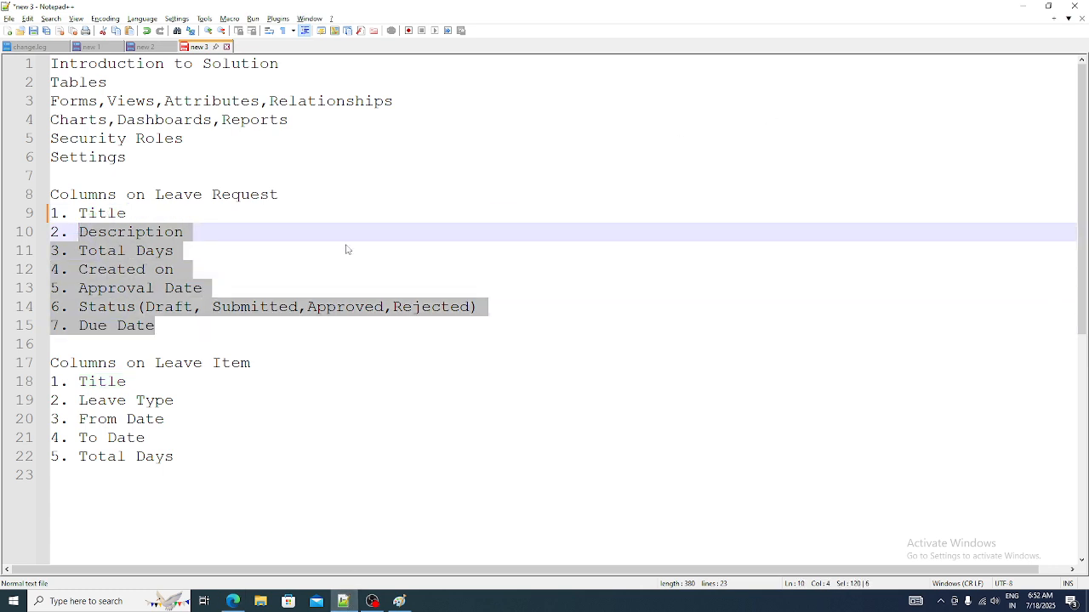
{"action": "left_click", "coordinate": [1022, 6]}
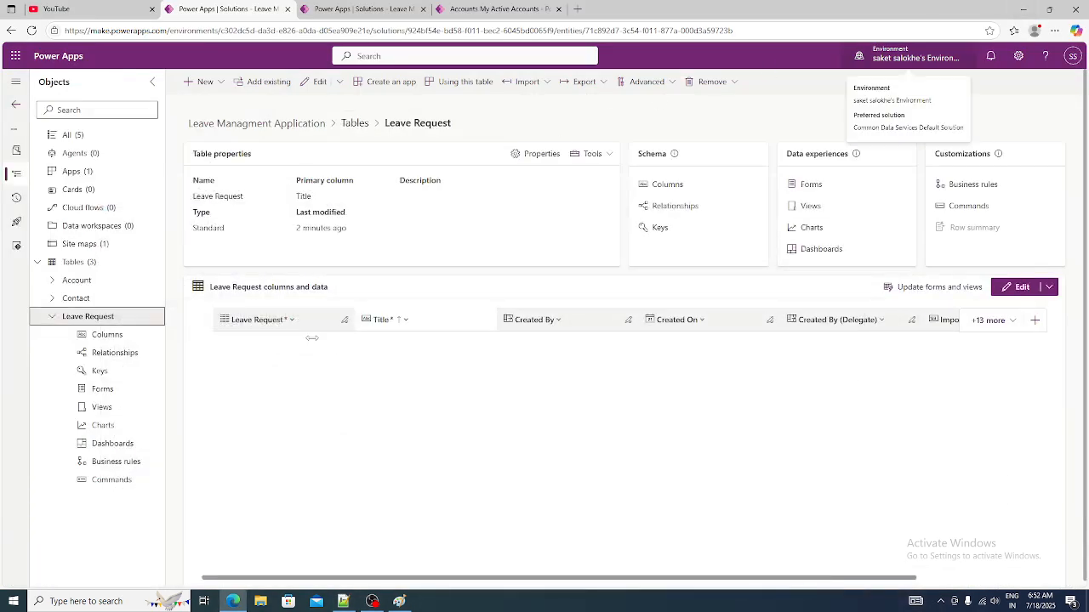
{"action": "left_click", "coordinate": [51, 318]}
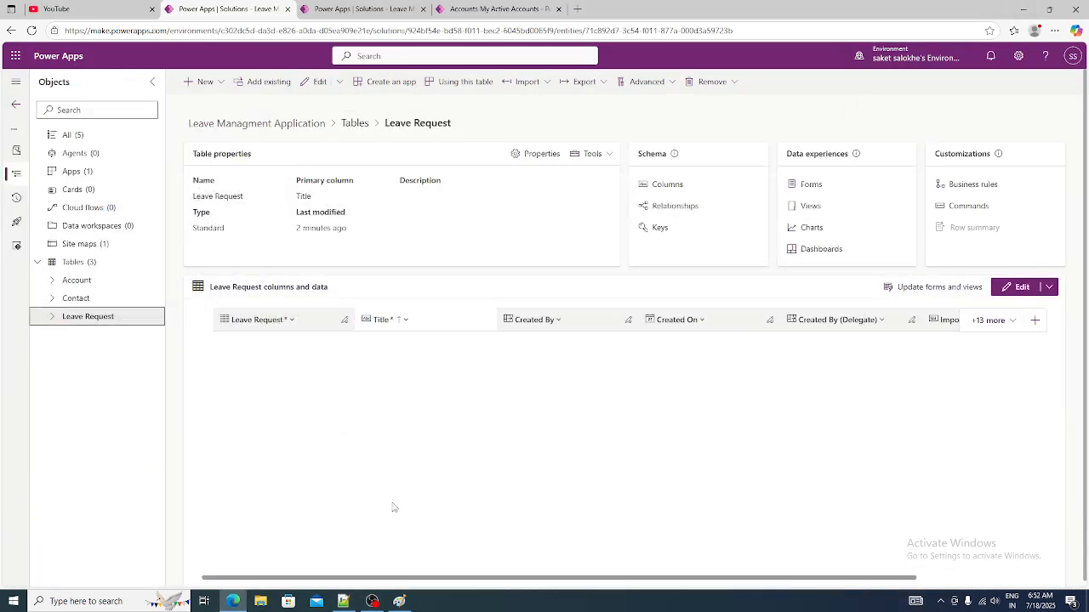